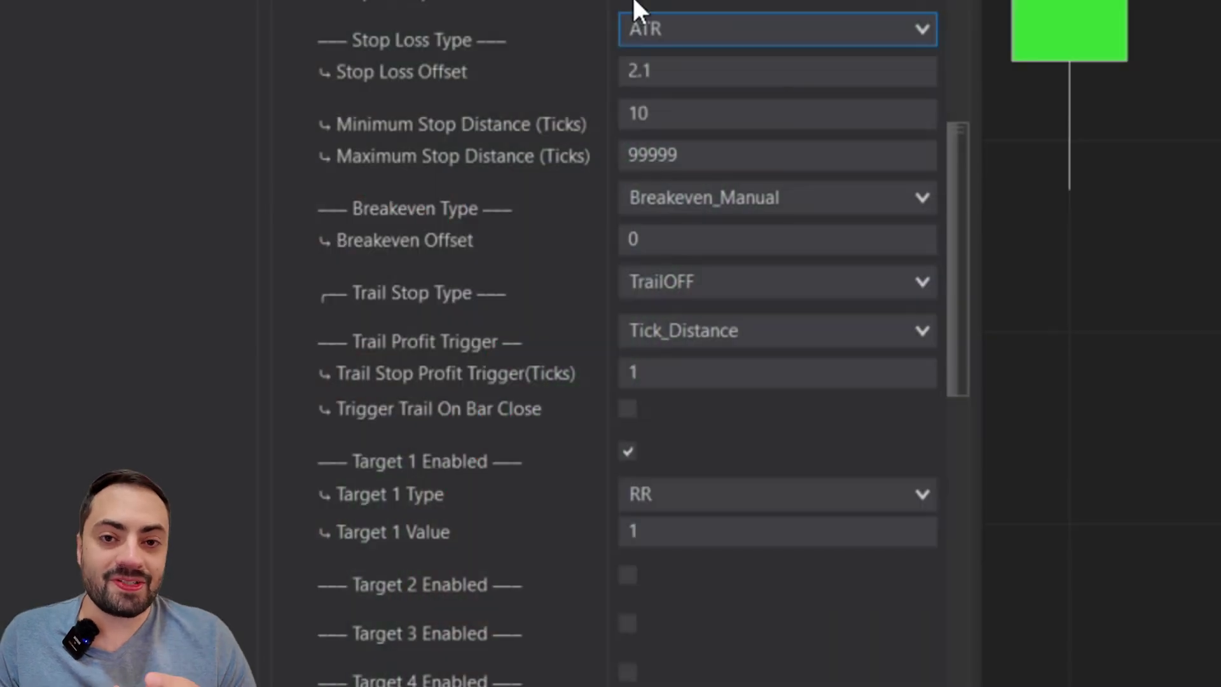
Step: Enter a long MNQ SEP25 market position using the ATR stop loss with an offset of 2.1
click(672, 69)
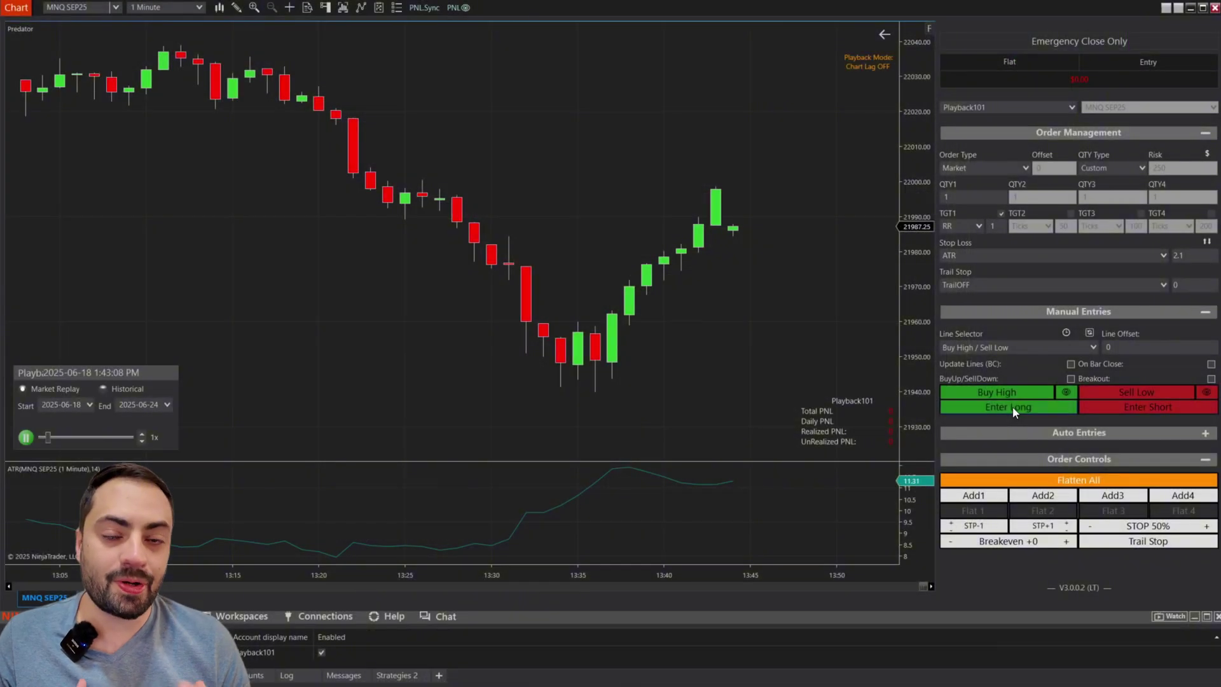
click(1011, 408)
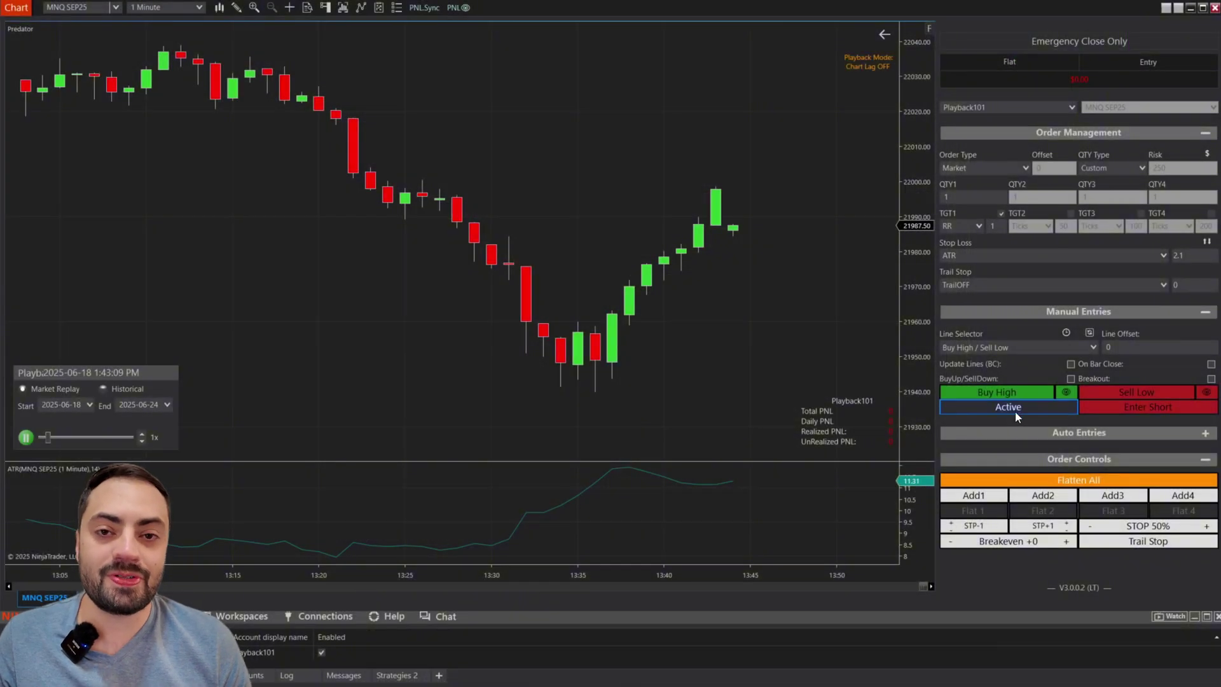
drag(817, 573, 591, 573)
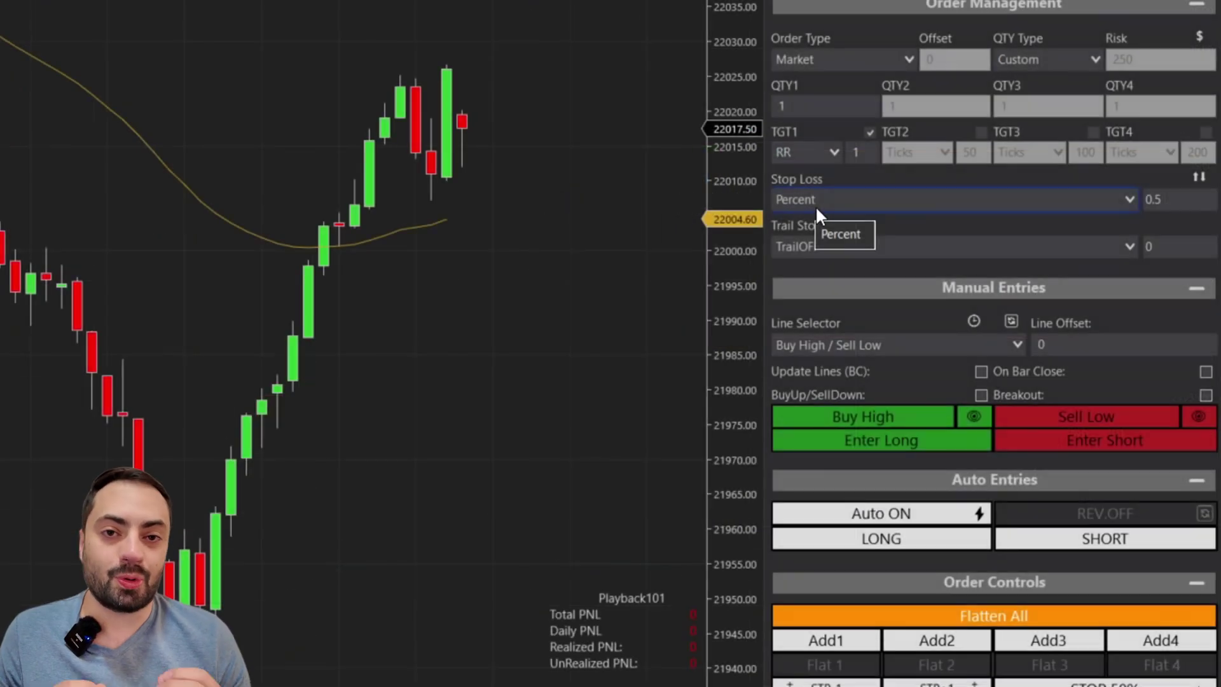
Step: Set the stop loss type to EMA - EMA and enter a long position at market
click(816, 206)
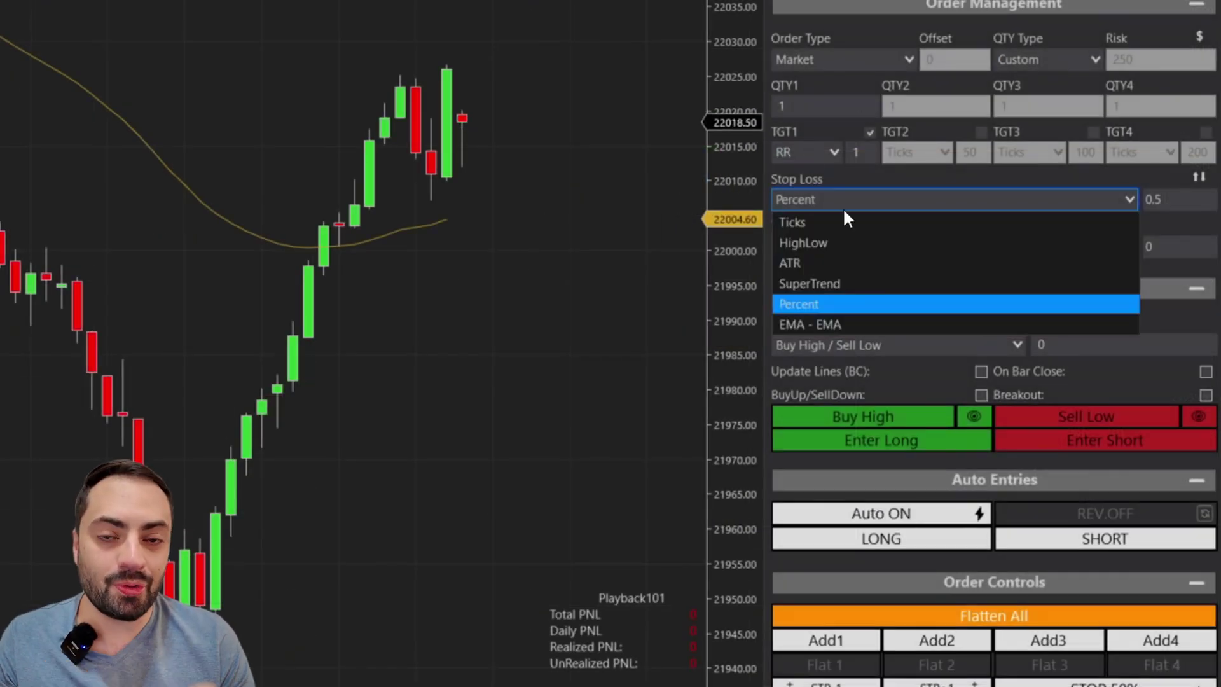
click(818, 324)
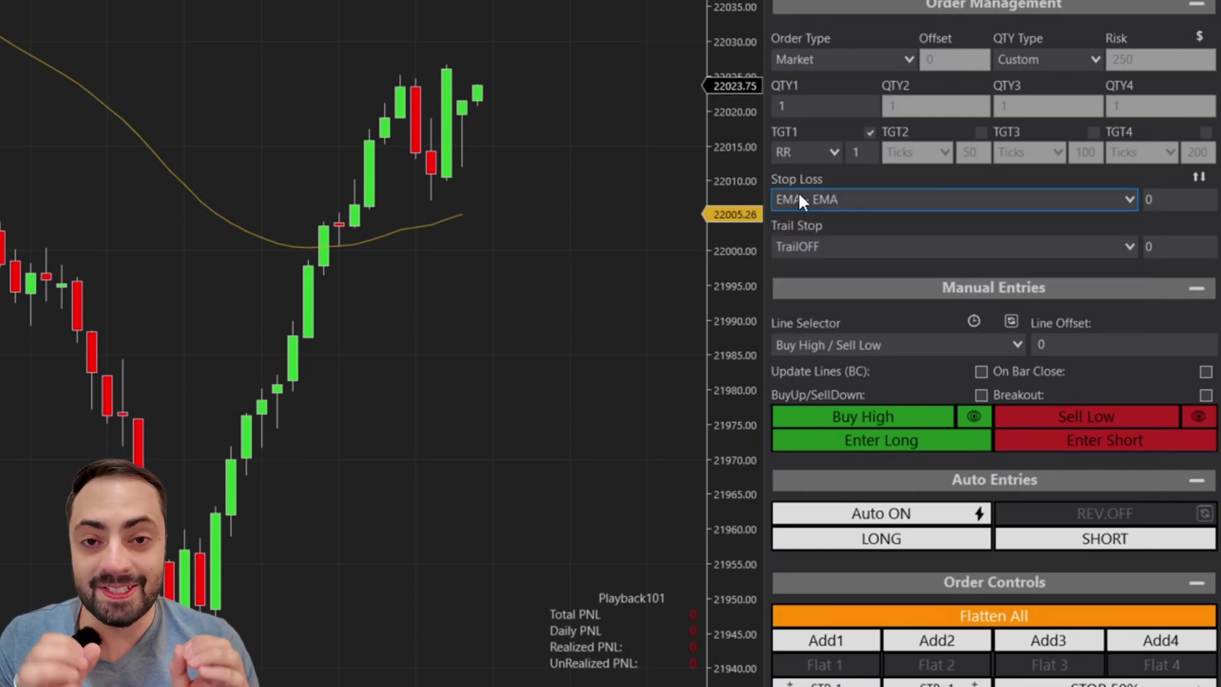
click(876, 440)
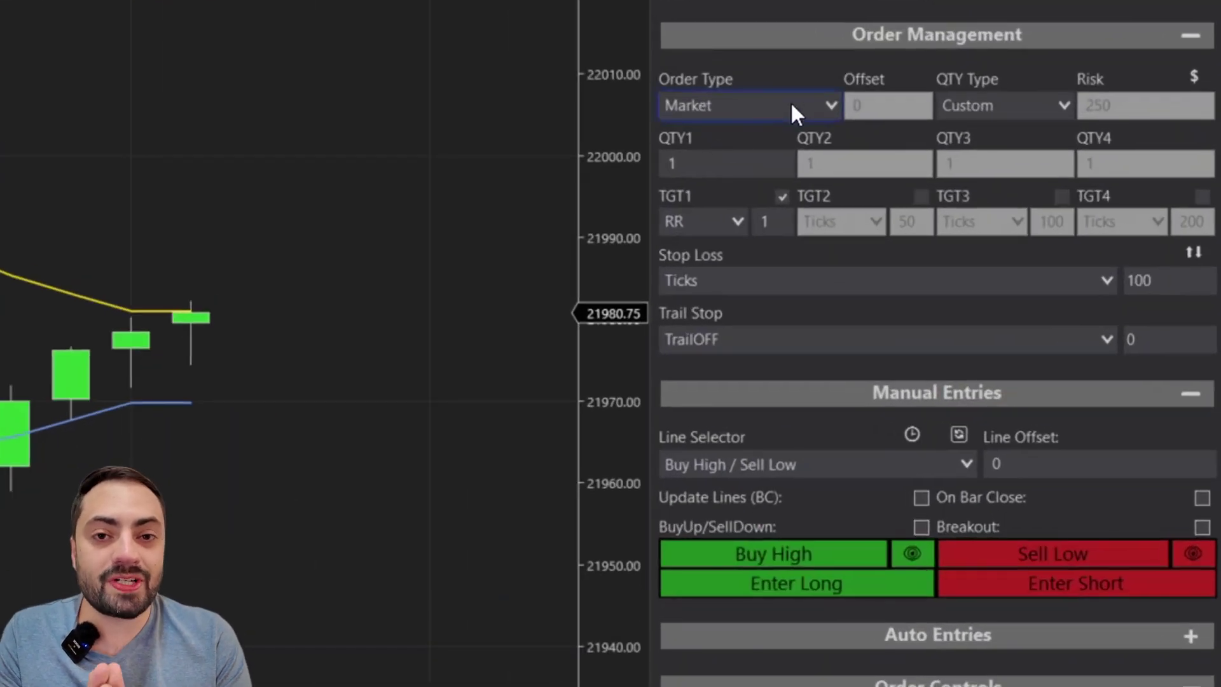
Step: Set the Ticks stop loss value to 50 and change it to 60 in the order management section
click(1188, 37)
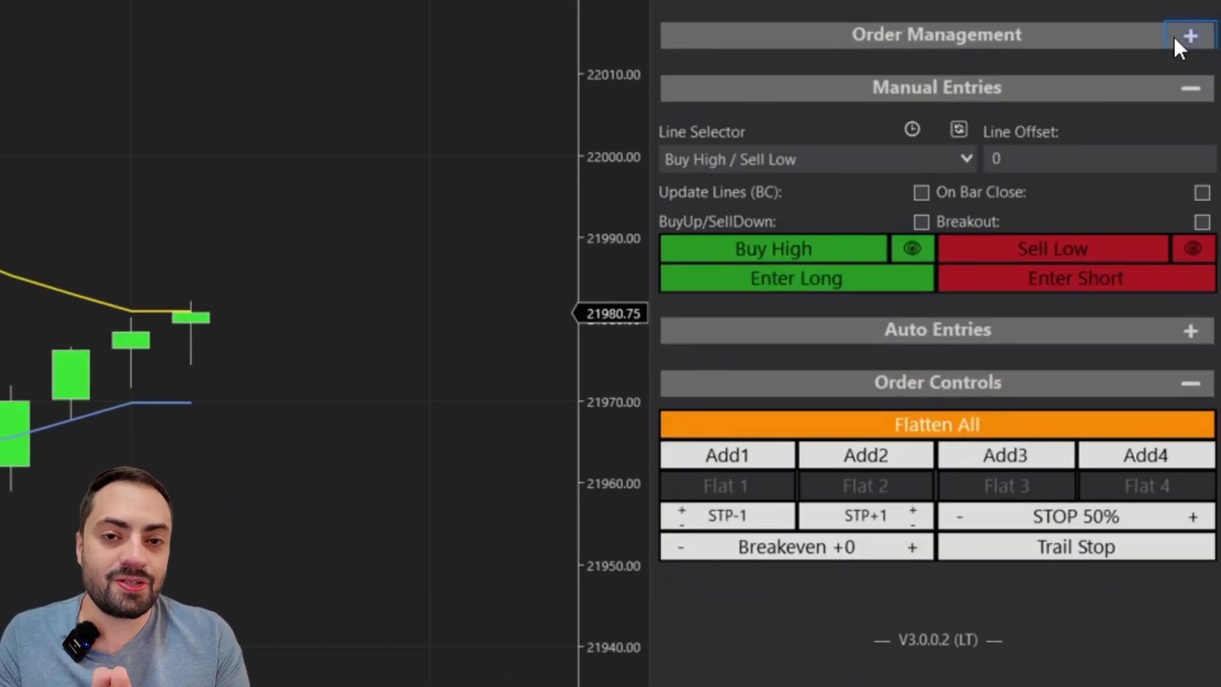
click(1191, 37)
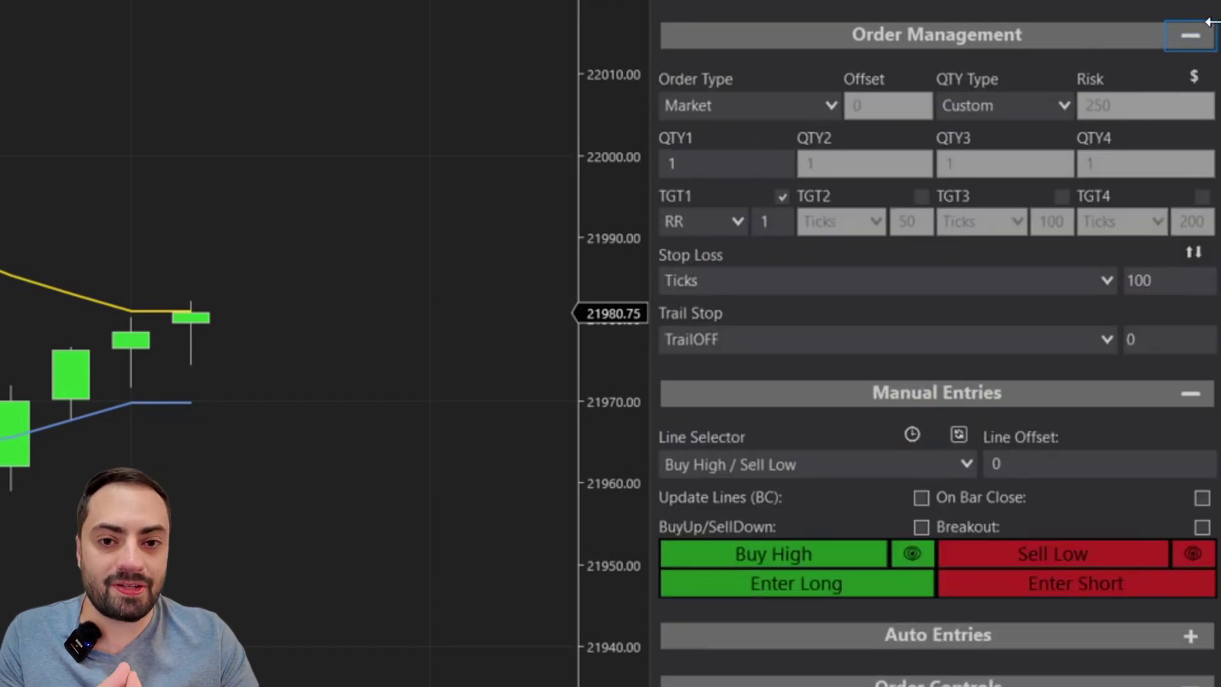
click(826, 282)
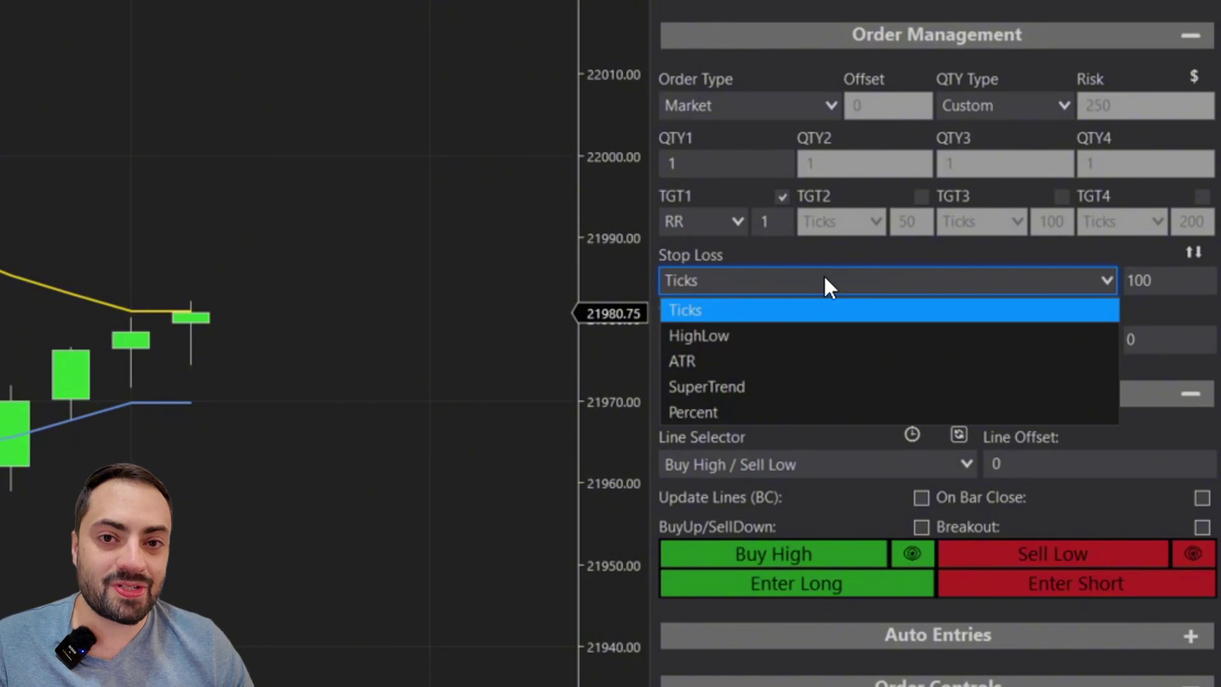
click(1145, 281)
double_click(1141, 280)
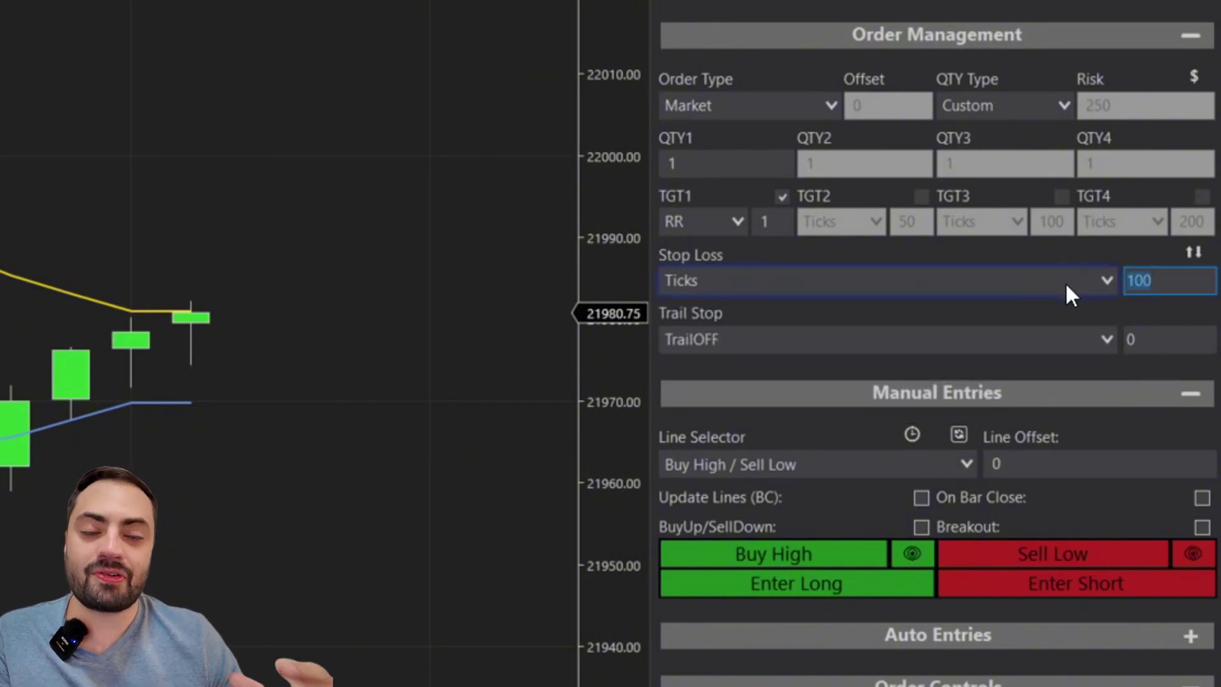
text(50)
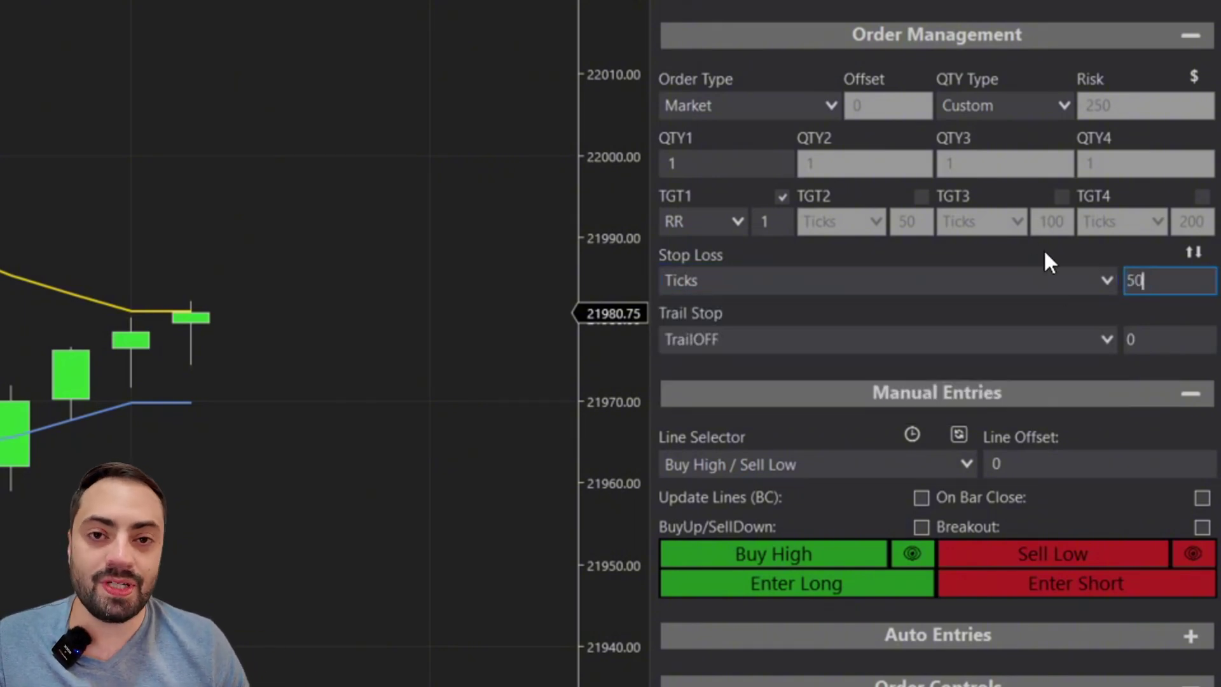
double_click(1139, 281)
text(60)
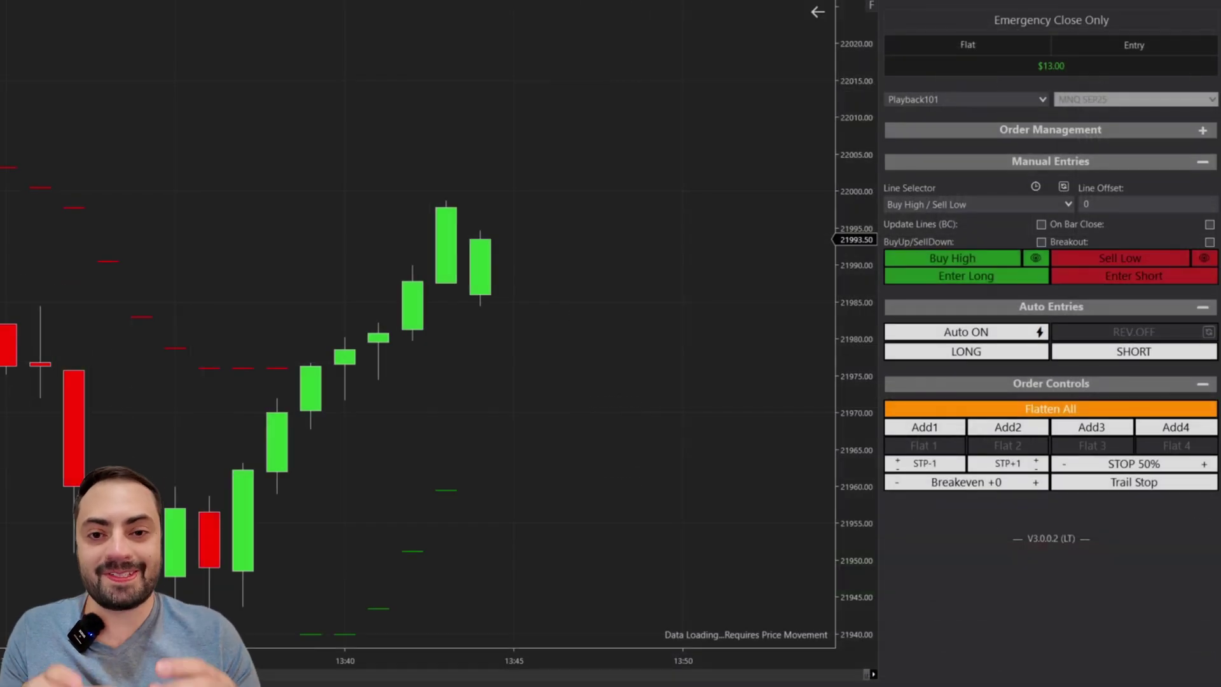
Step: Enter a long position on the Playback101 account through the manual entries
scroll(92, 278, down, 3)
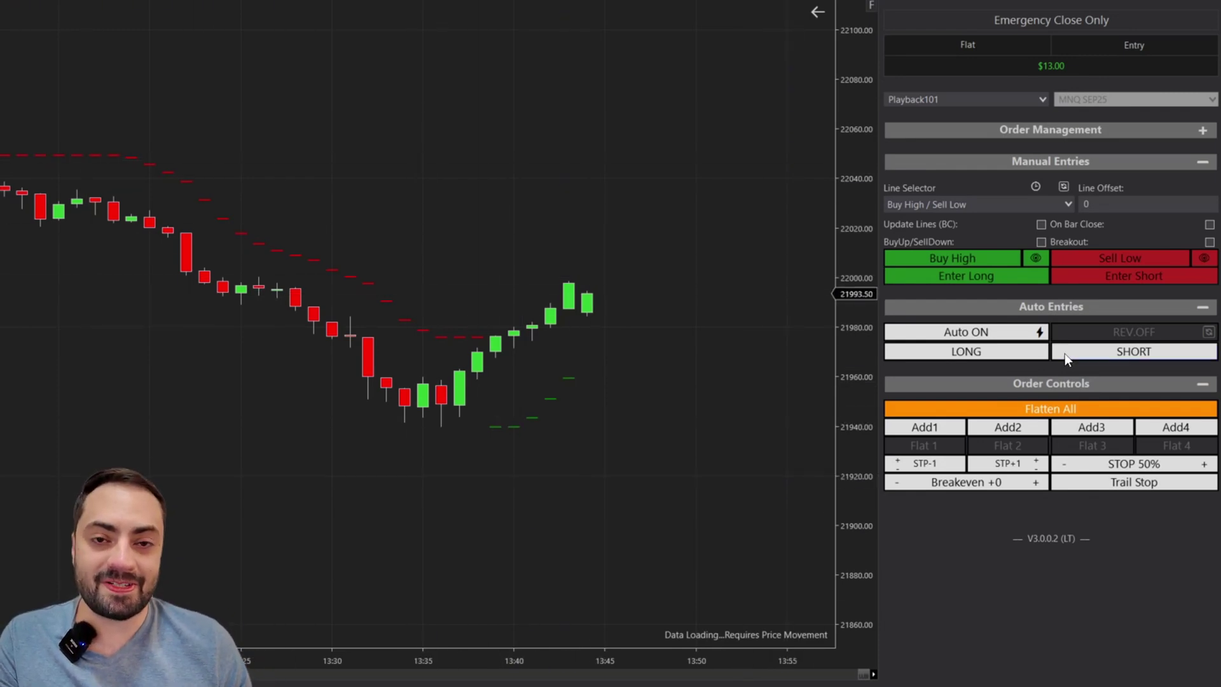
click(982, 280)
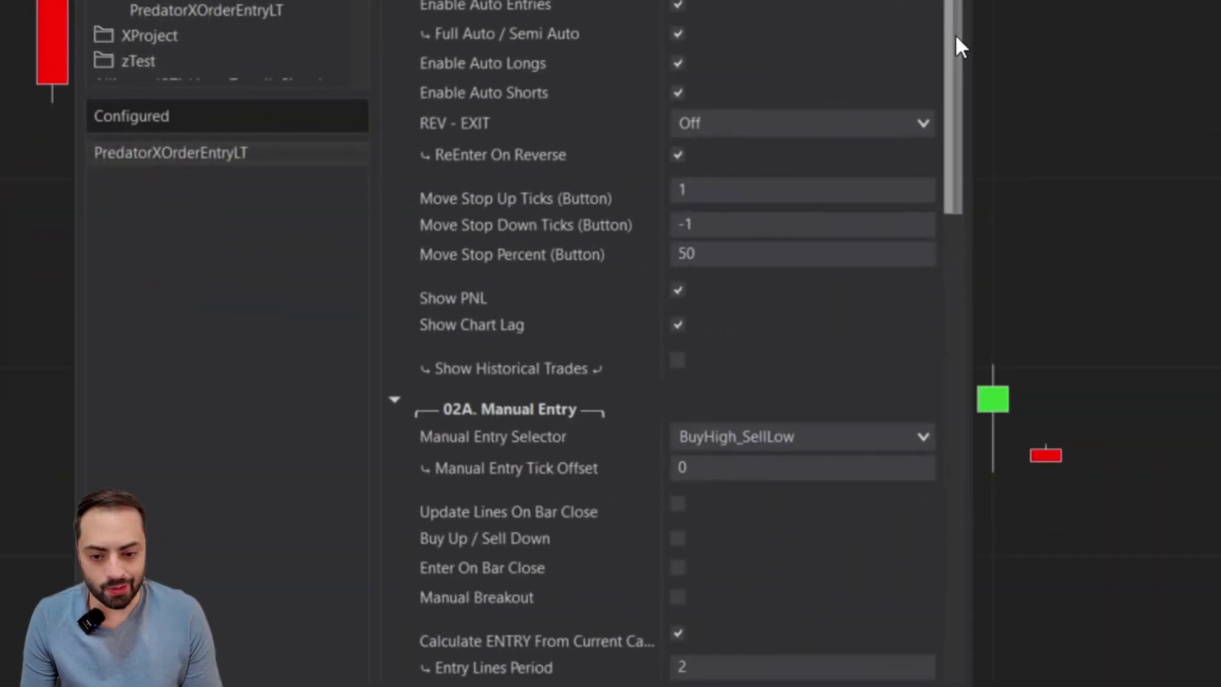
Step: Examine the stop loss type and offset in the PredatorXOrderEntryLT strategy's Order Management settings
mouse_move(955, 34)
mouse_down()
mouse_move(958, 198)
mouse_move(916, 372)
mouse_move(913, 362)
mouse_up()
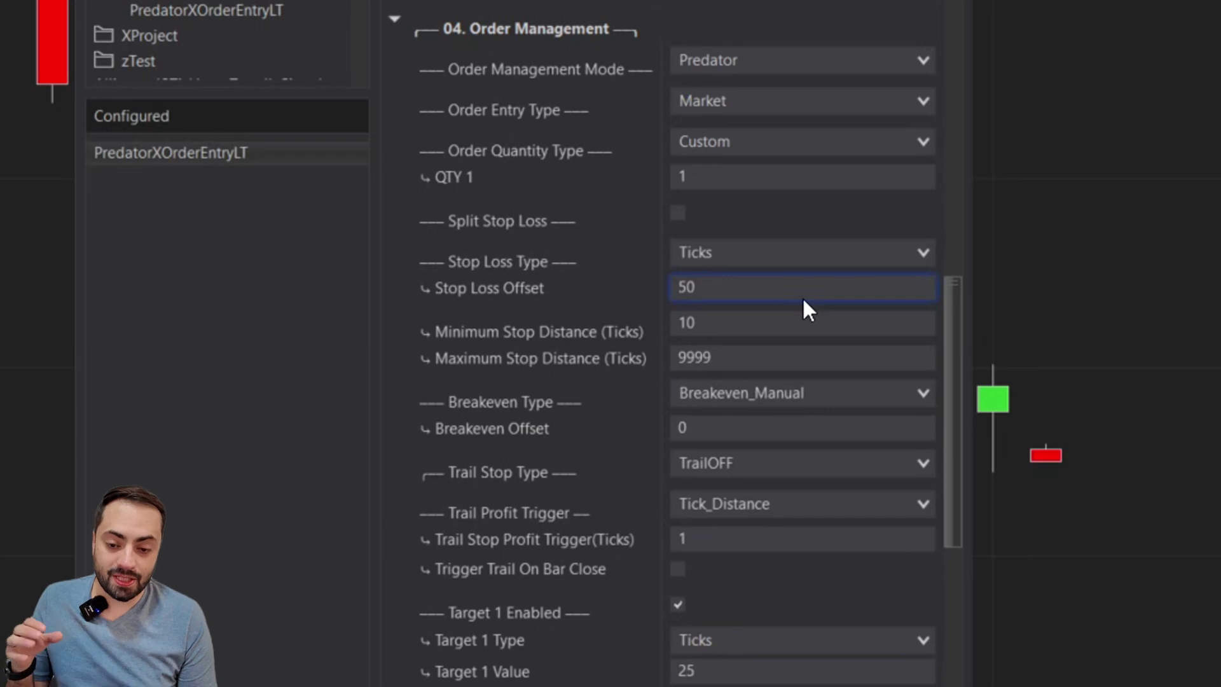
click(690, 287)
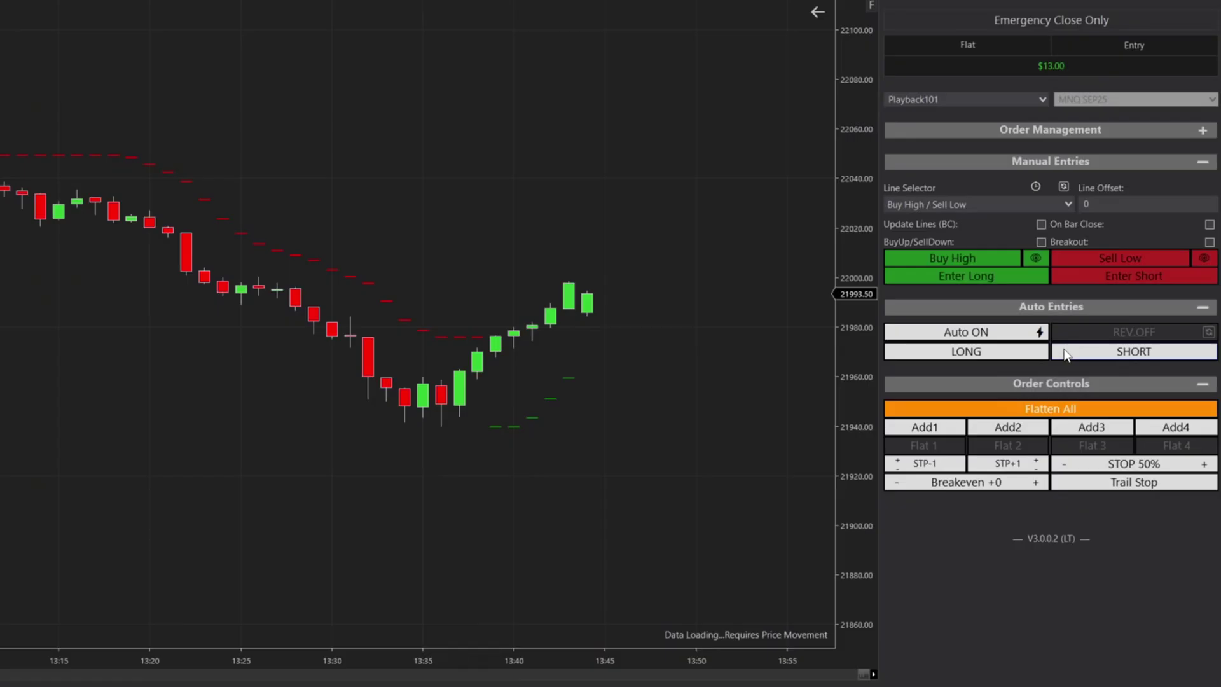
Step: Enter a manual long position on the chart again
click(981, 279)
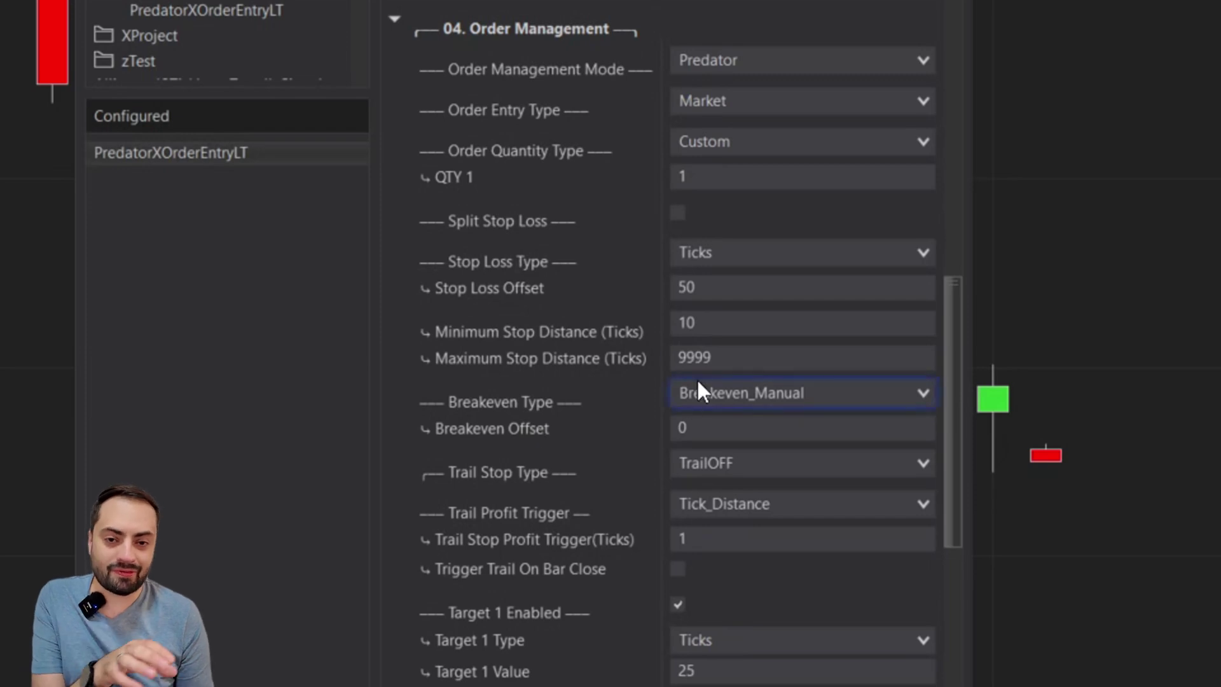
Step: Select Ticks as the strategy's stop loss type and set the Stop Loss Offset to 100
click(686, 428)
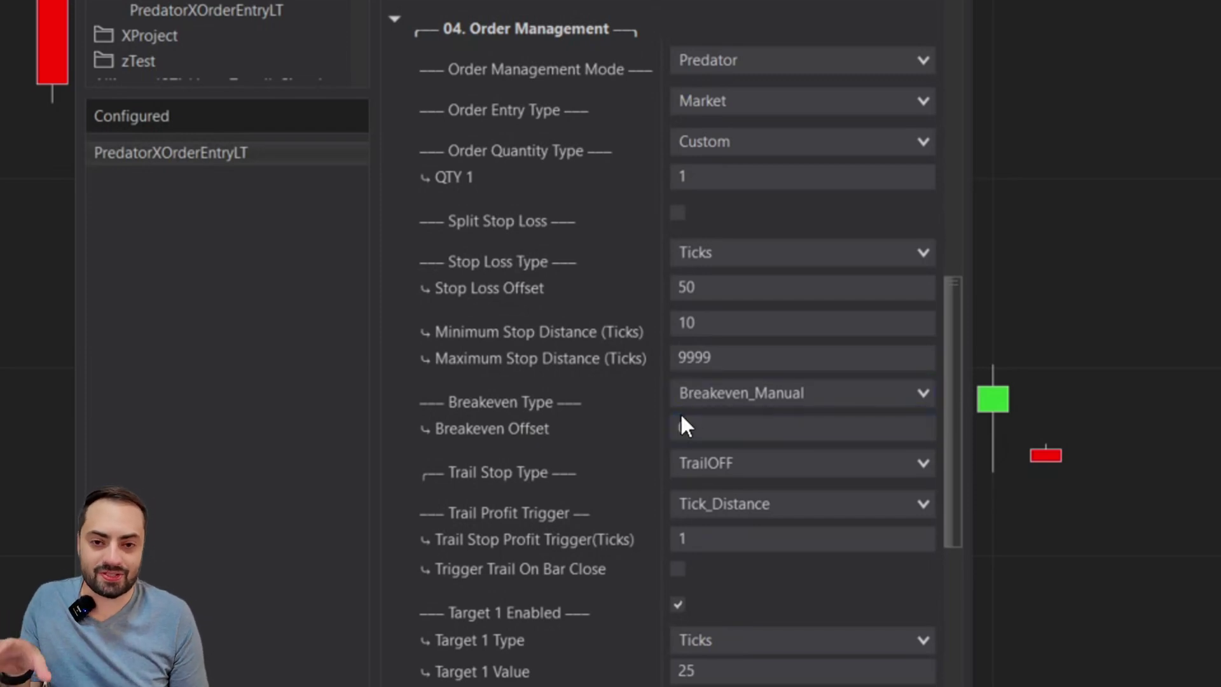
click(687, 531)
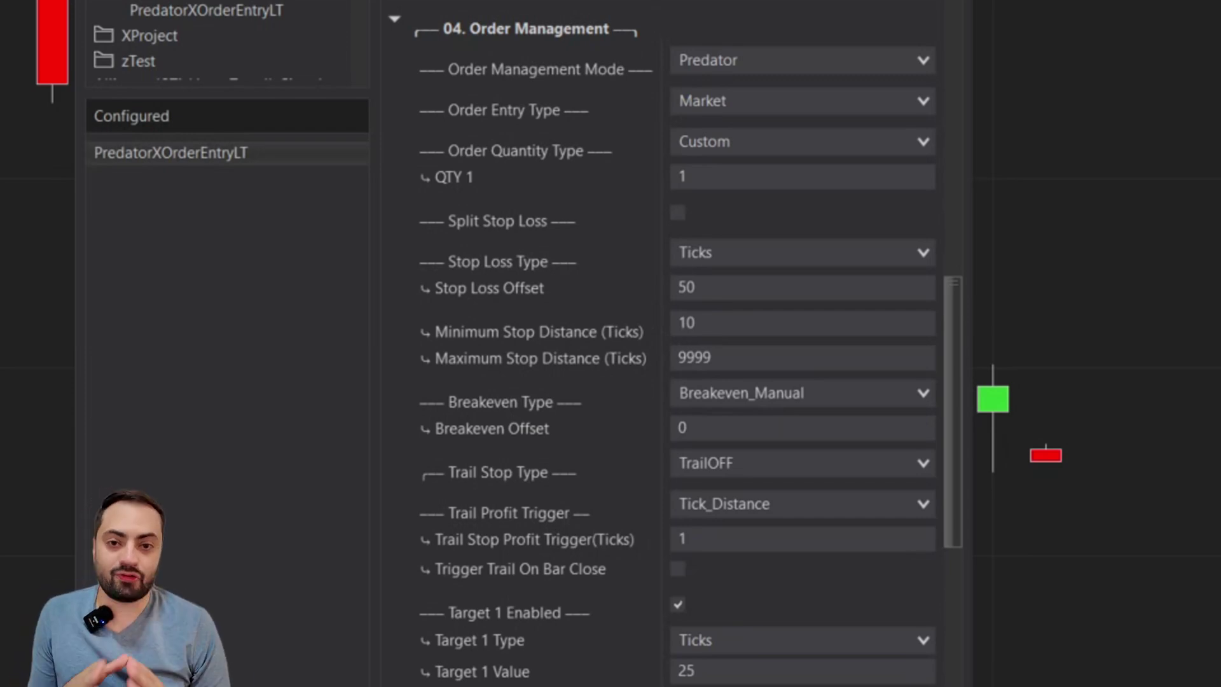
click(731, 260)
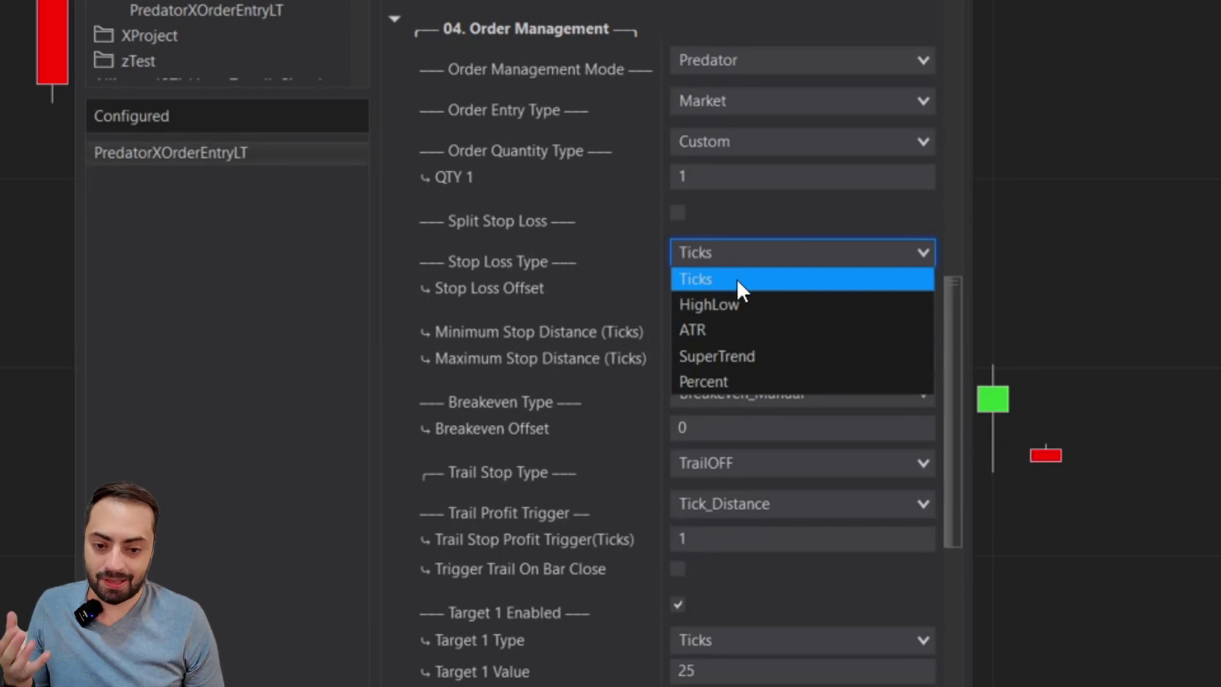
click(738, 279)
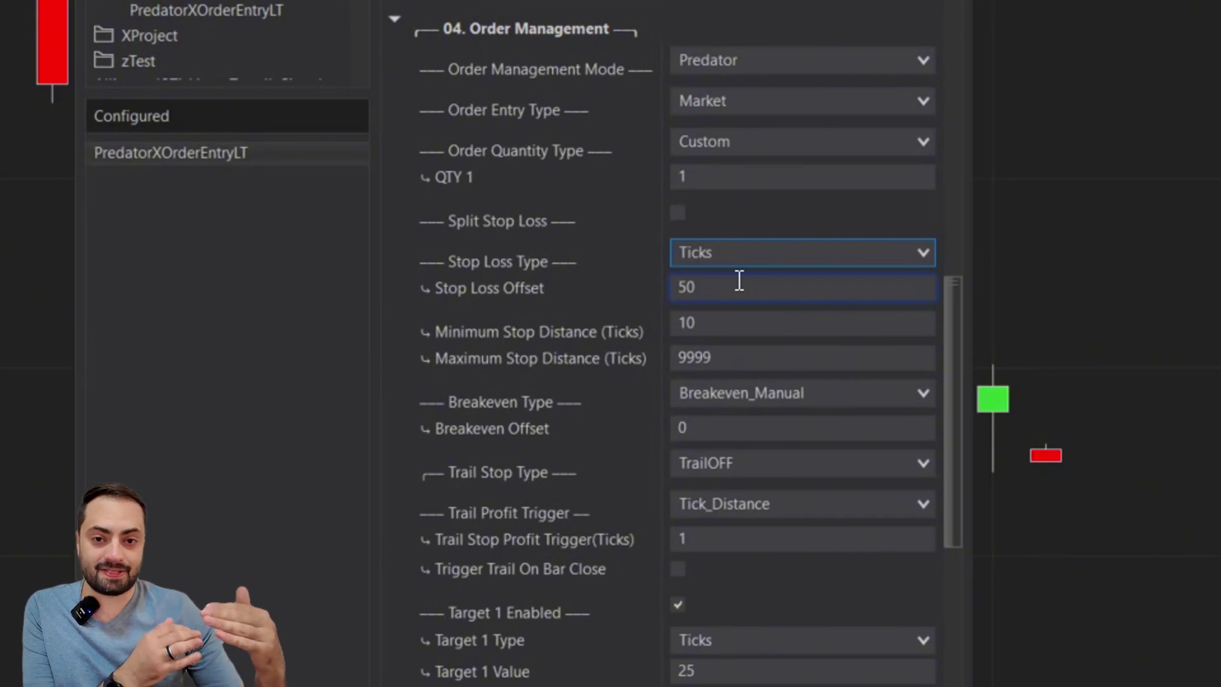
click(739, 280)
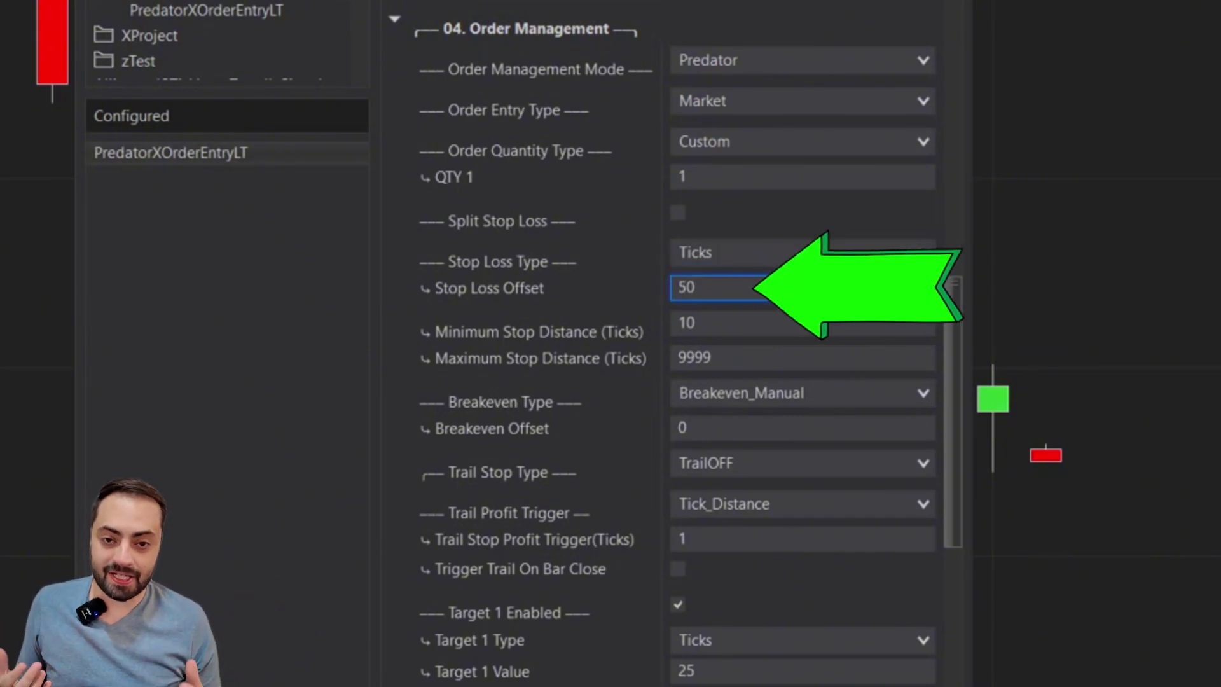
click(590, 293)
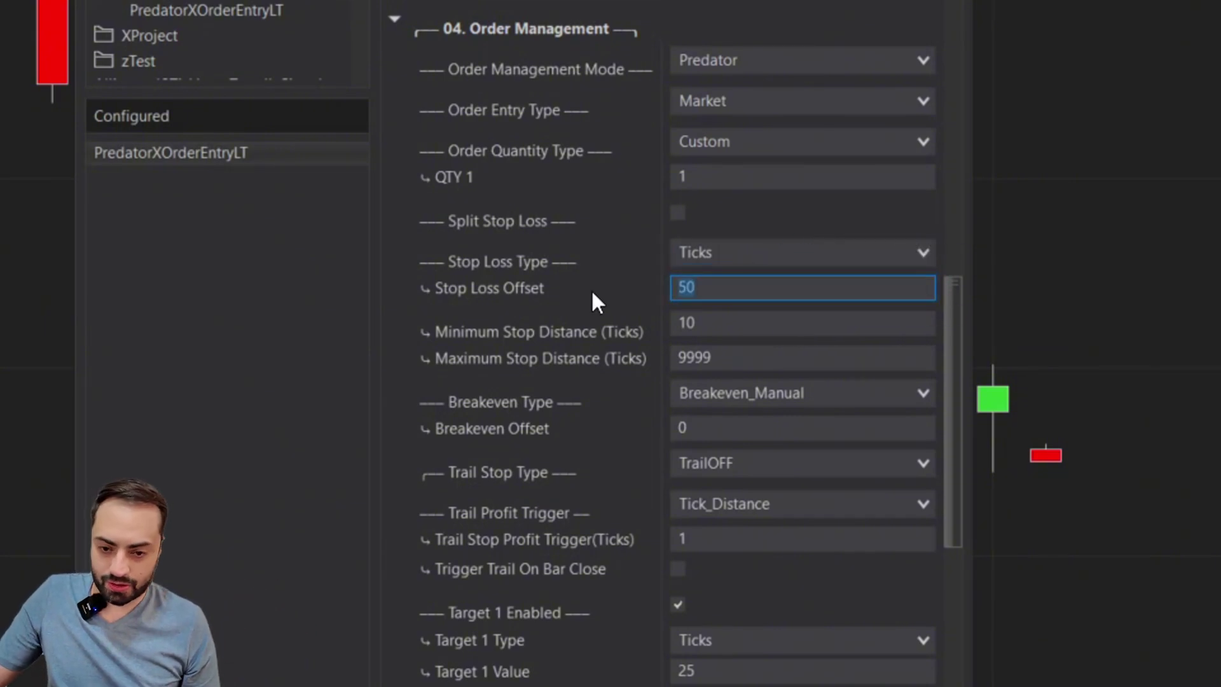
text(100)
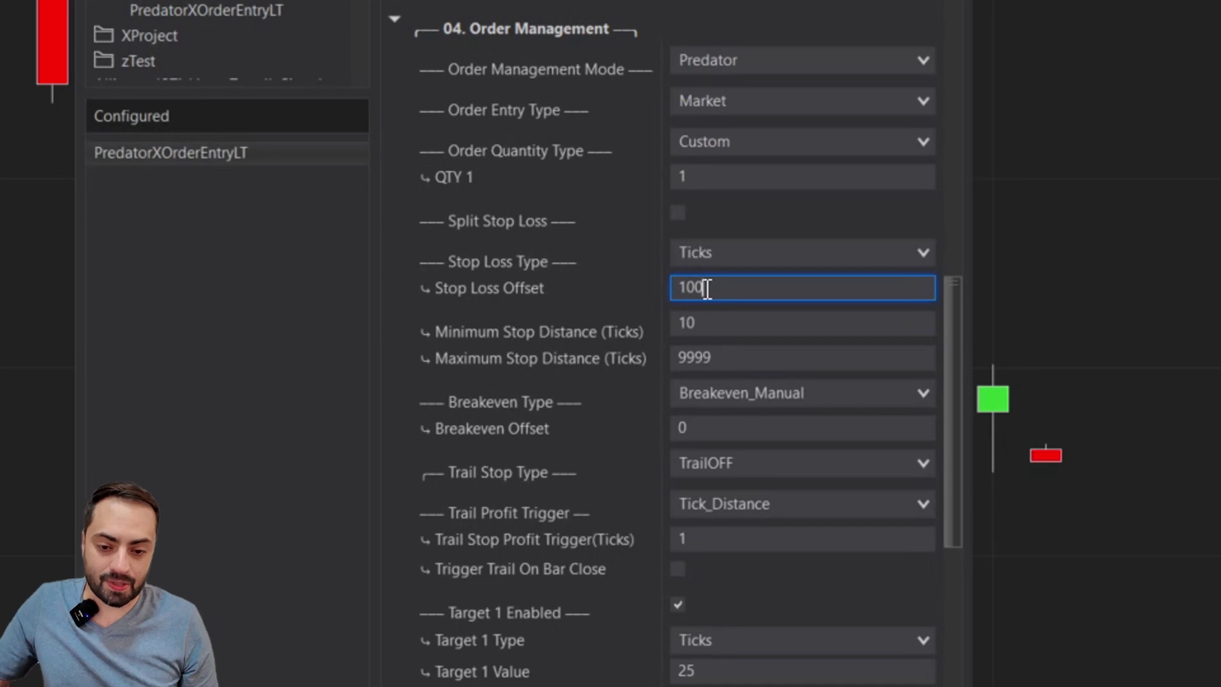
Step: Set the Stop Loss Offset to 5 ticks, also trying a value of 1
double_click(706, 289)
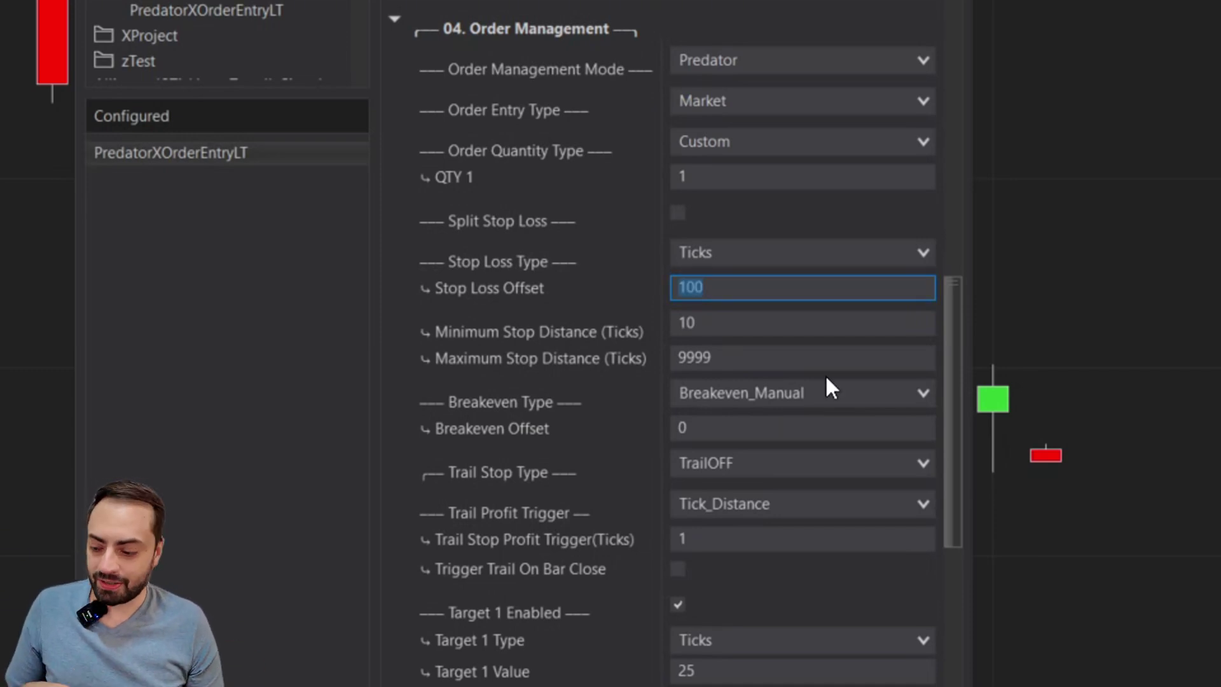
key(BackSpace)
text(5)
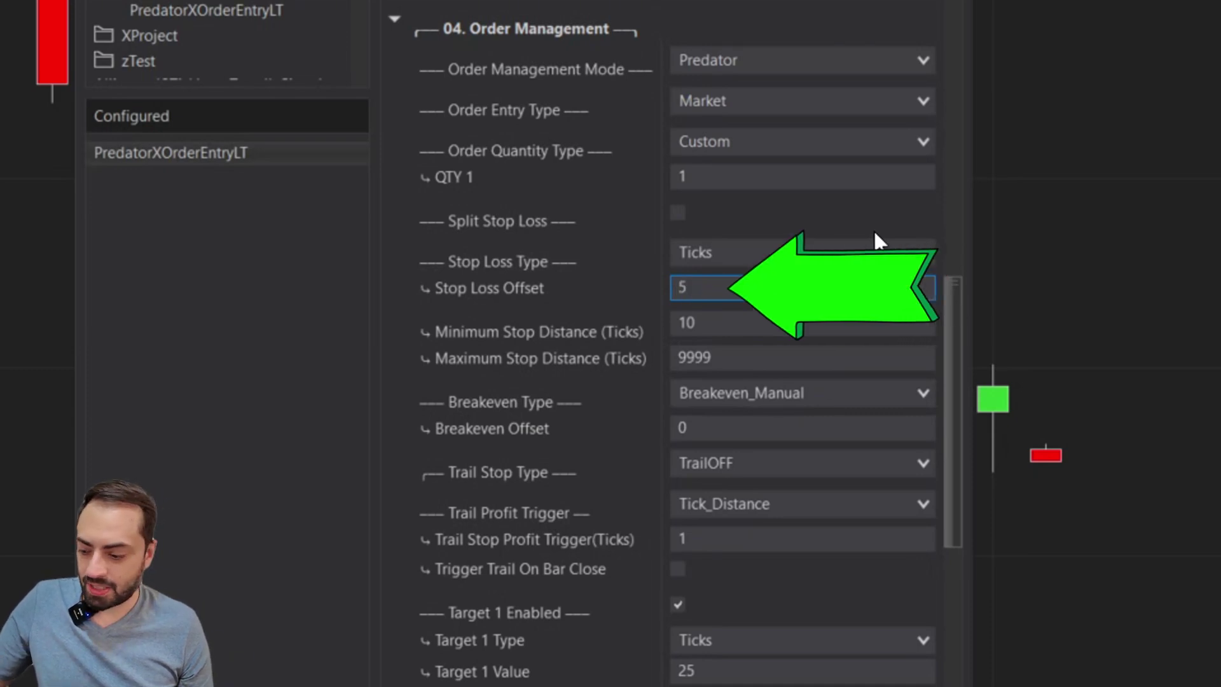
key(BackSpace)
text(1)
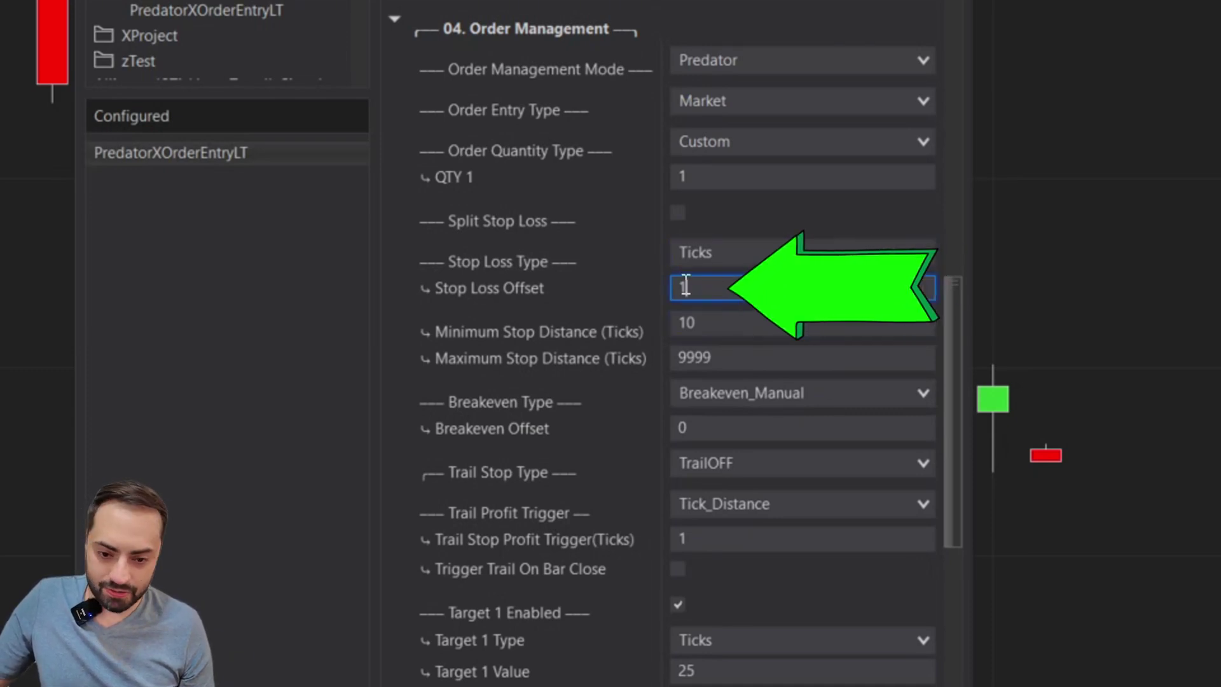
key(BackSpace)
text(5)
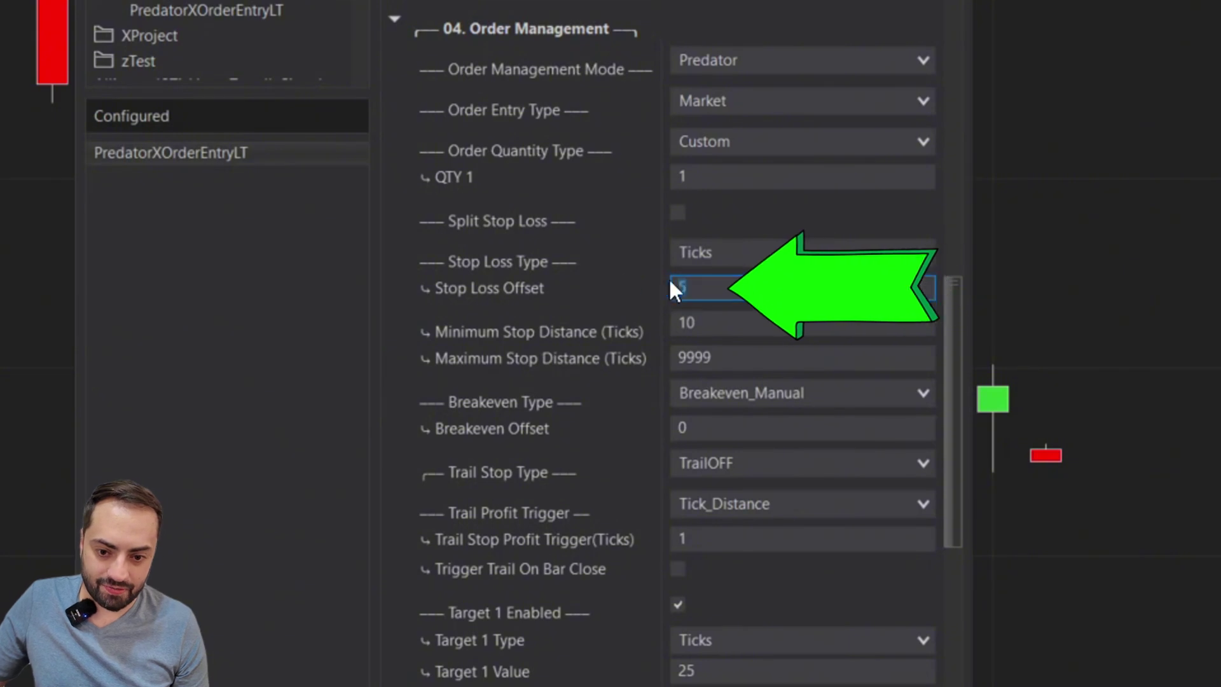
click(617, 281)
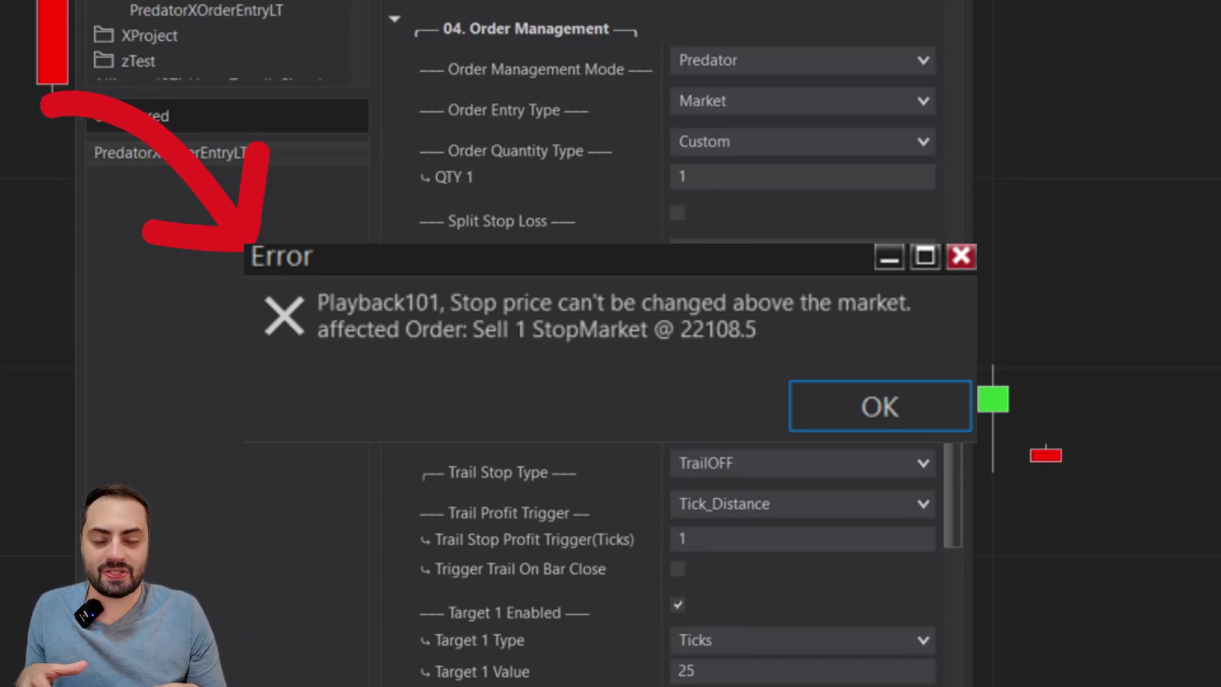
Step: Dismiss the error dialog about the stop price
key(Return)
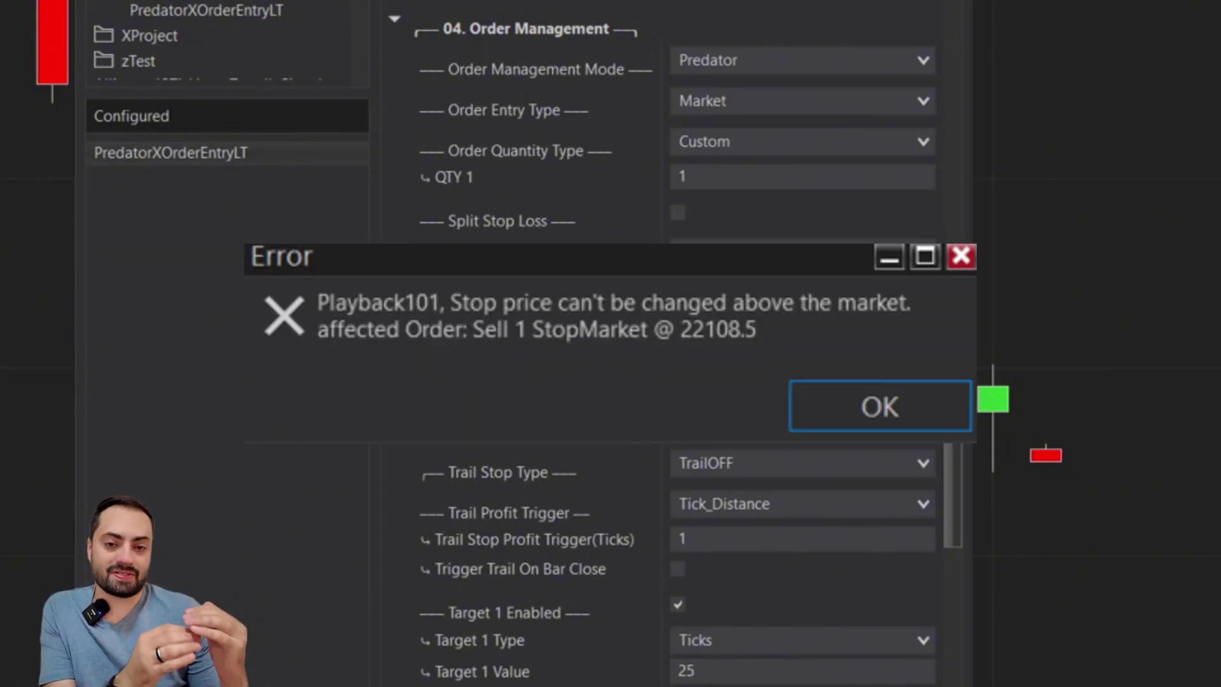
key(Return)
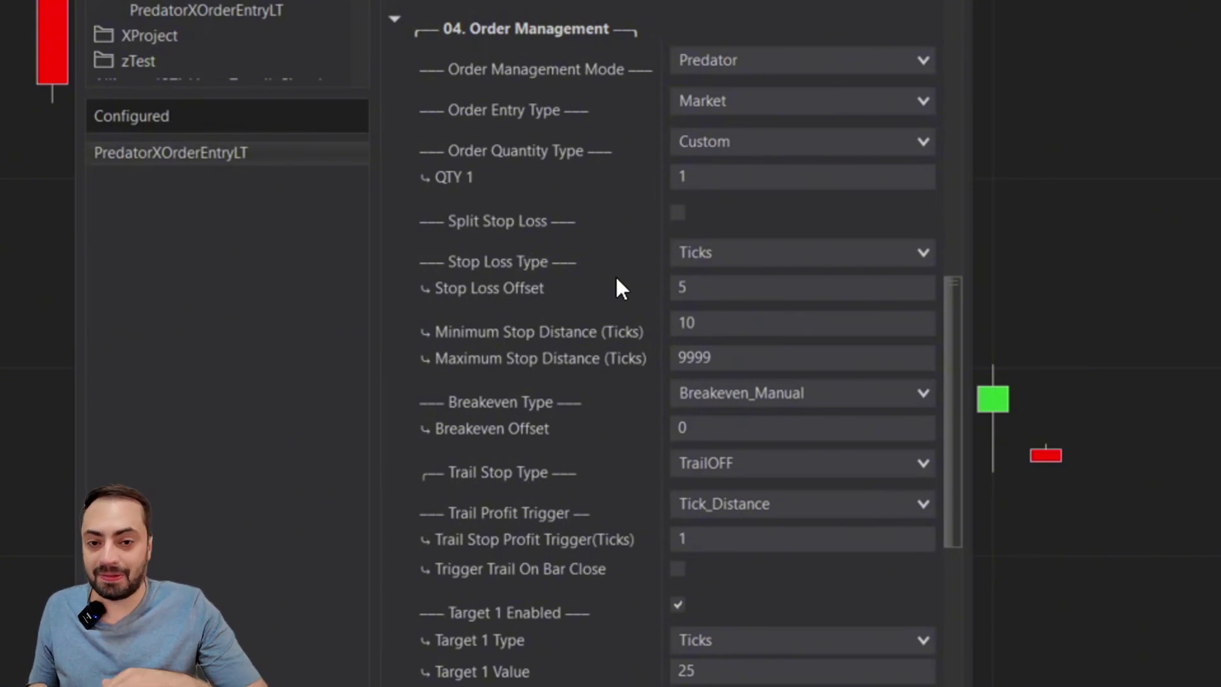
Step: Examine the available choices for the strategy's Order Management Mode
click(654, 291)
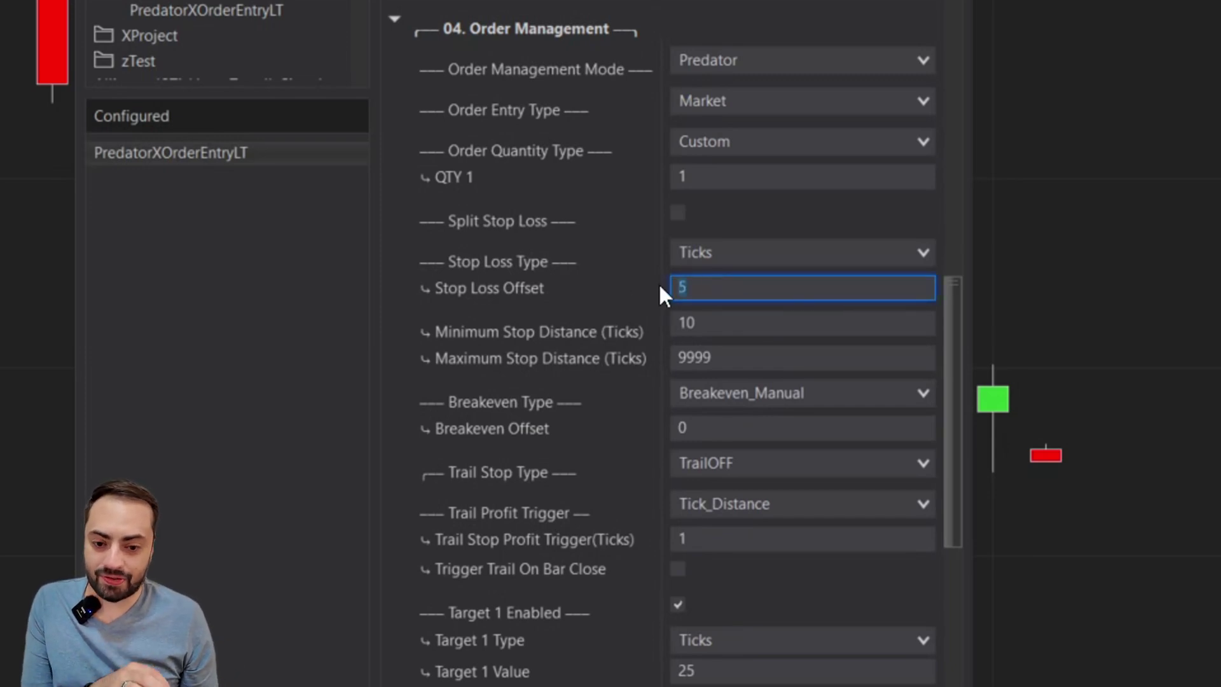
click(736, 283)
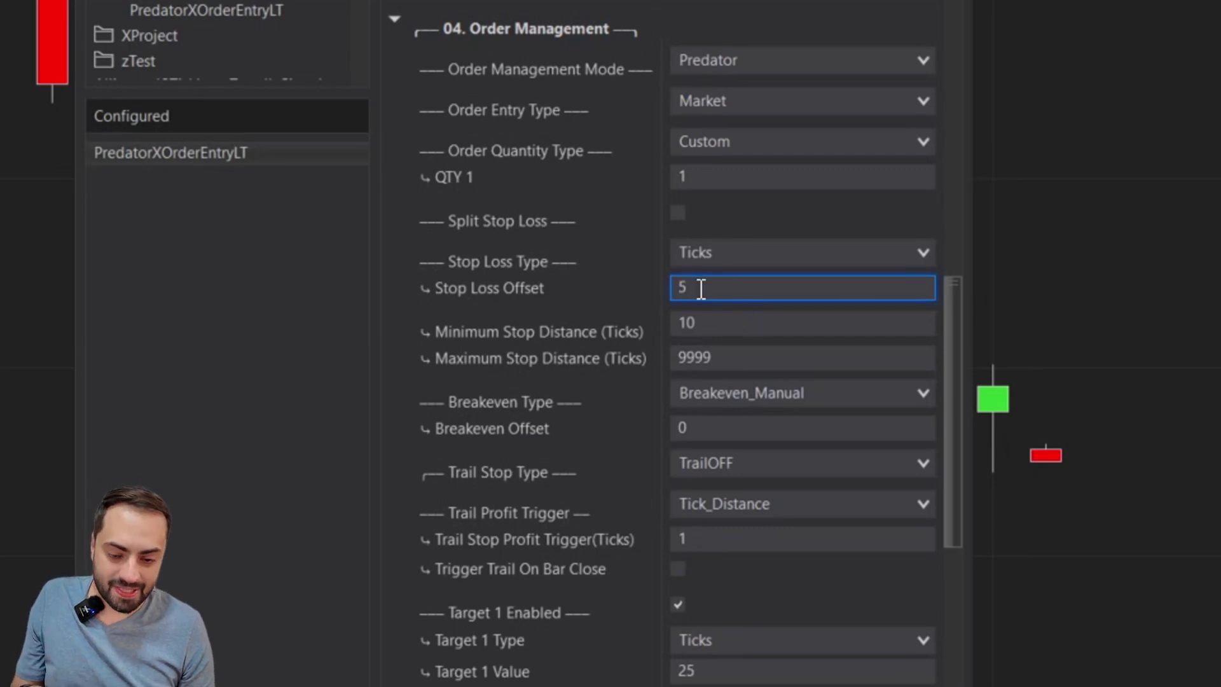
drag(700, 284, 679, 286)
click(737, 73)
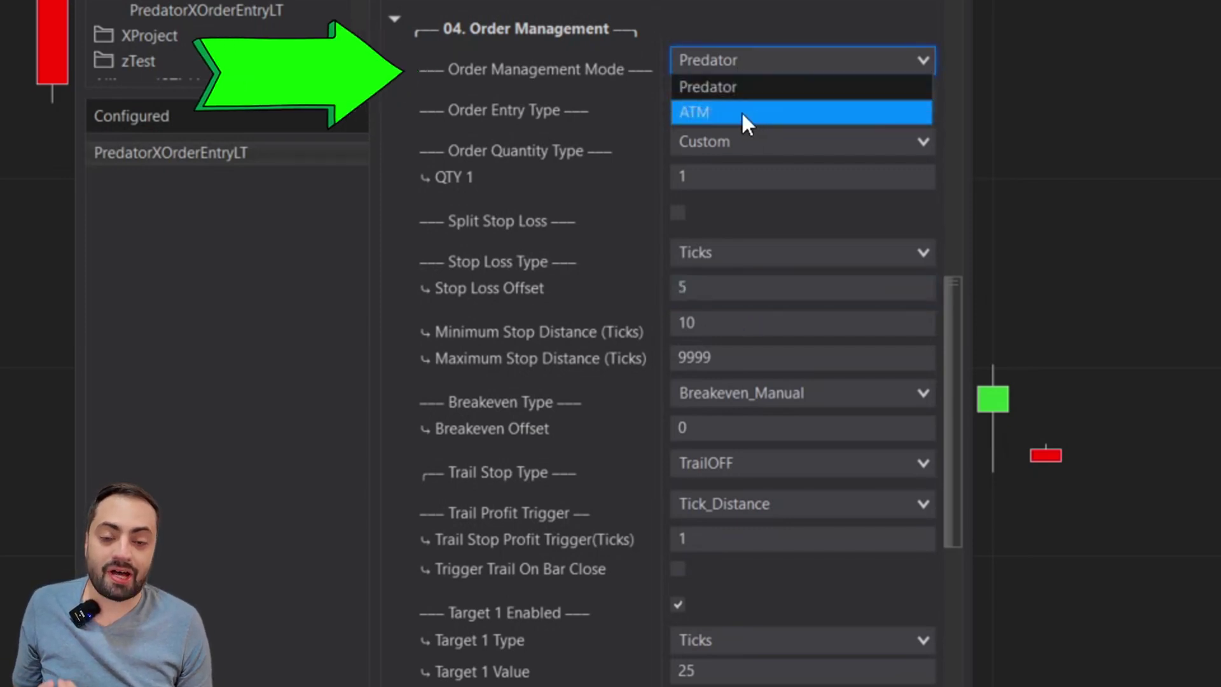
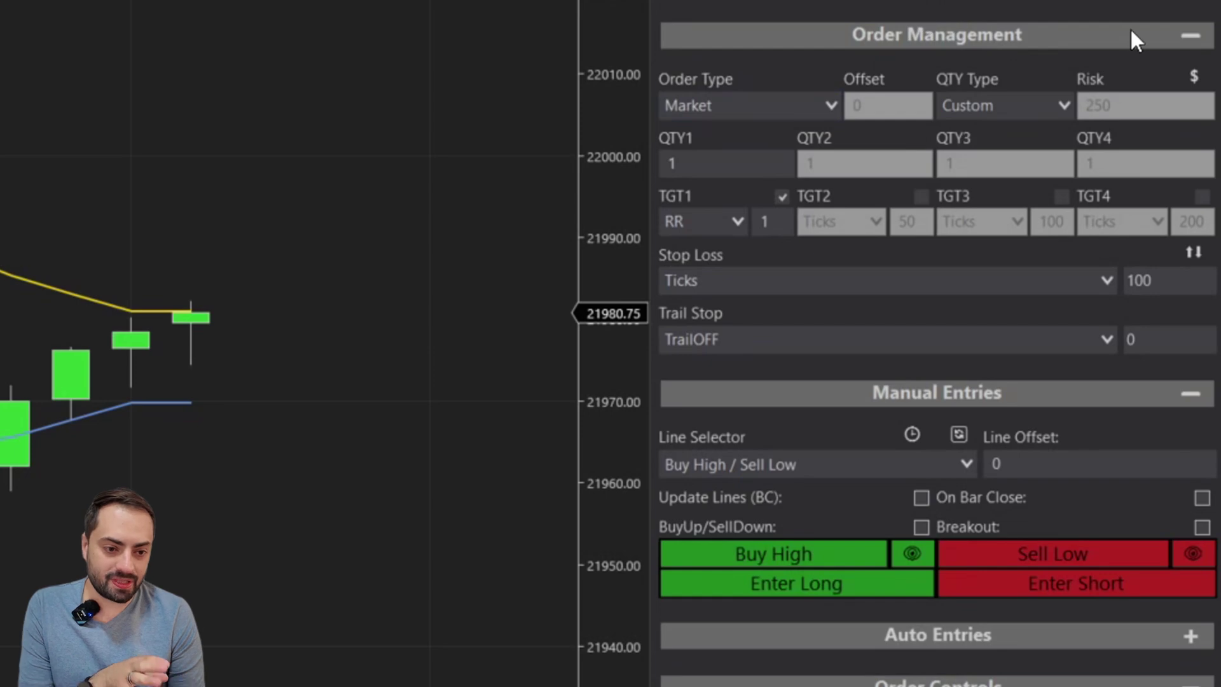
Step: In Order Management, keep Ticks as the stop loss type and set its value to 40, trying 50 and 60 first
click(1178, 33)
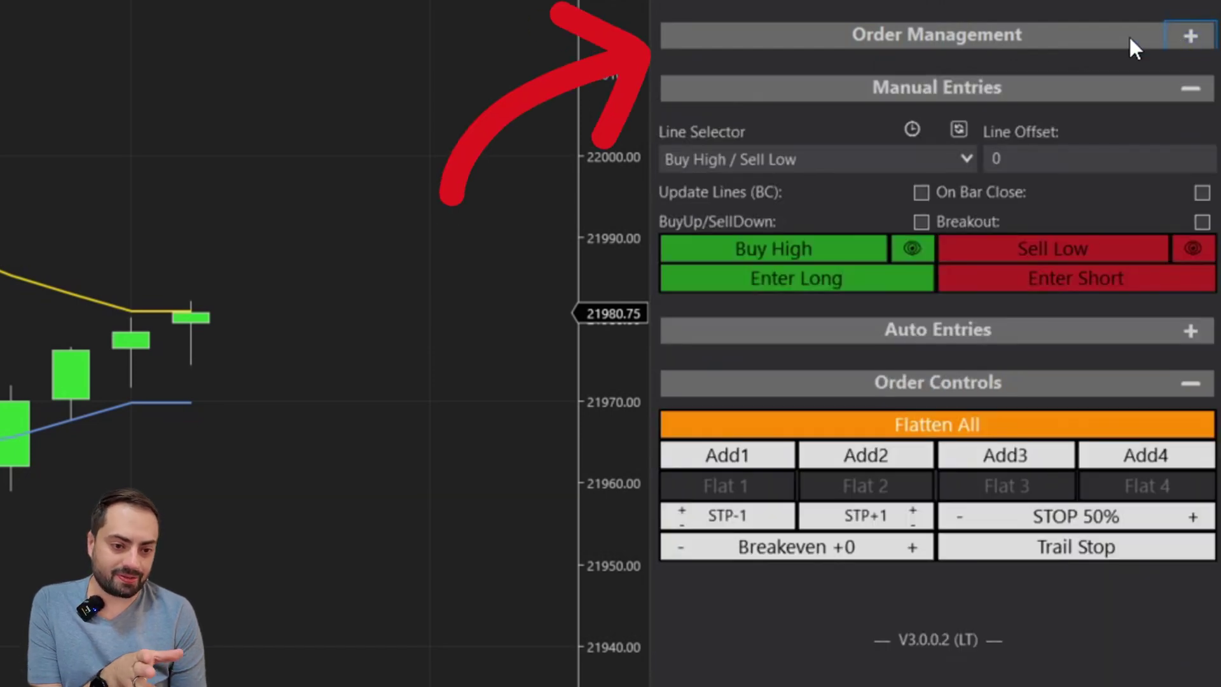
click(1192, 37)
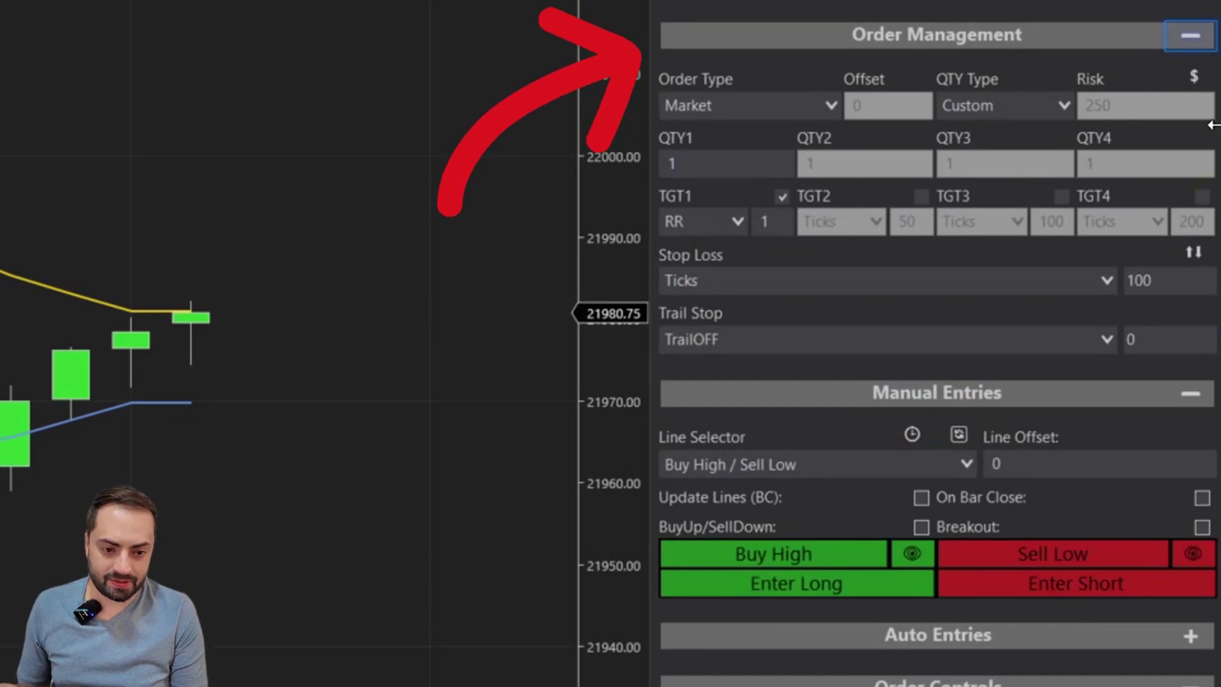
click(823, 277)
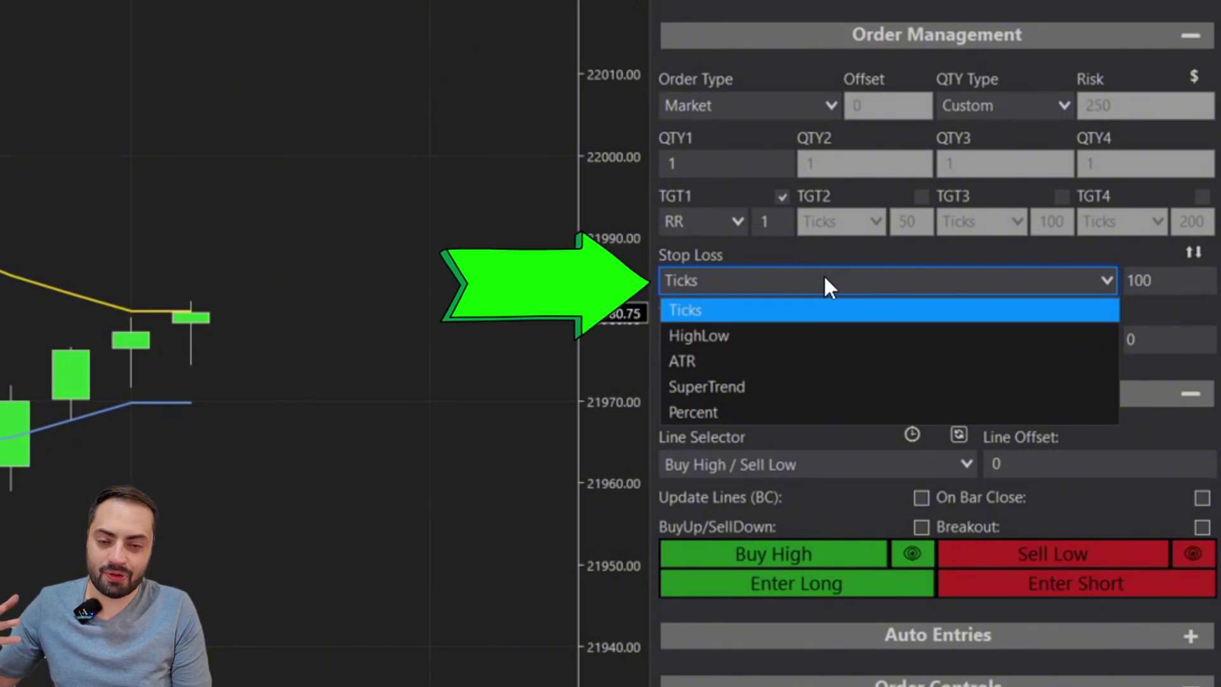
click(1146, 270)
double_click(1167, 277)
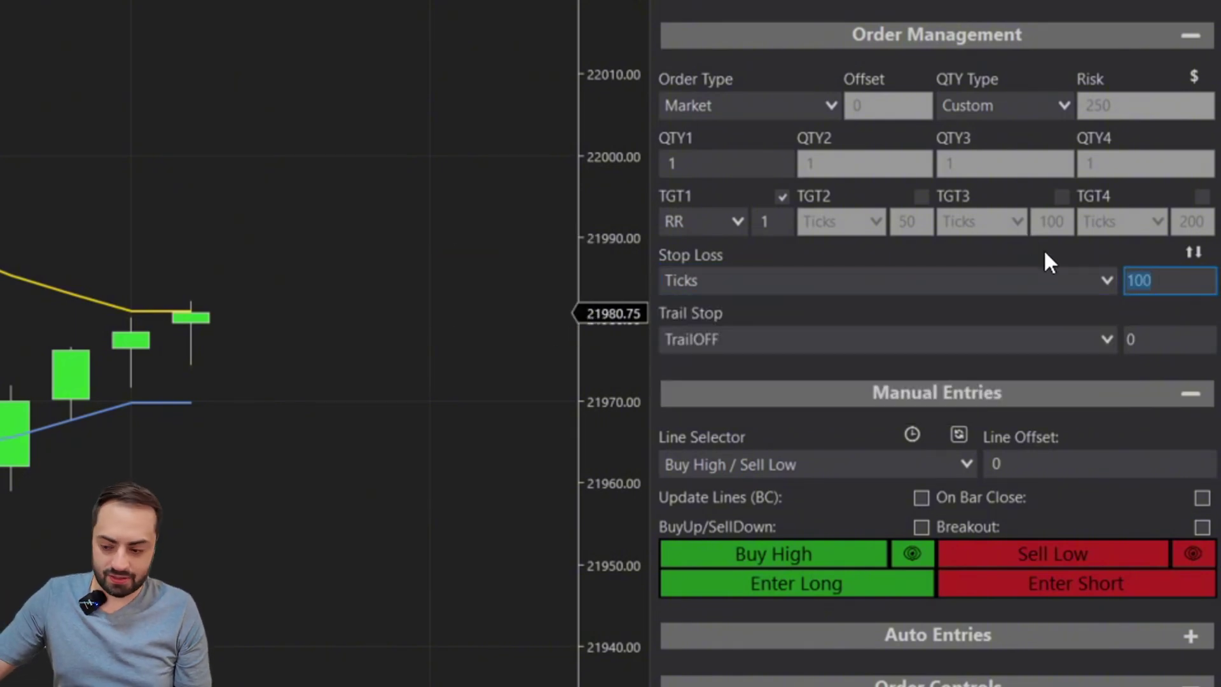
text(50)
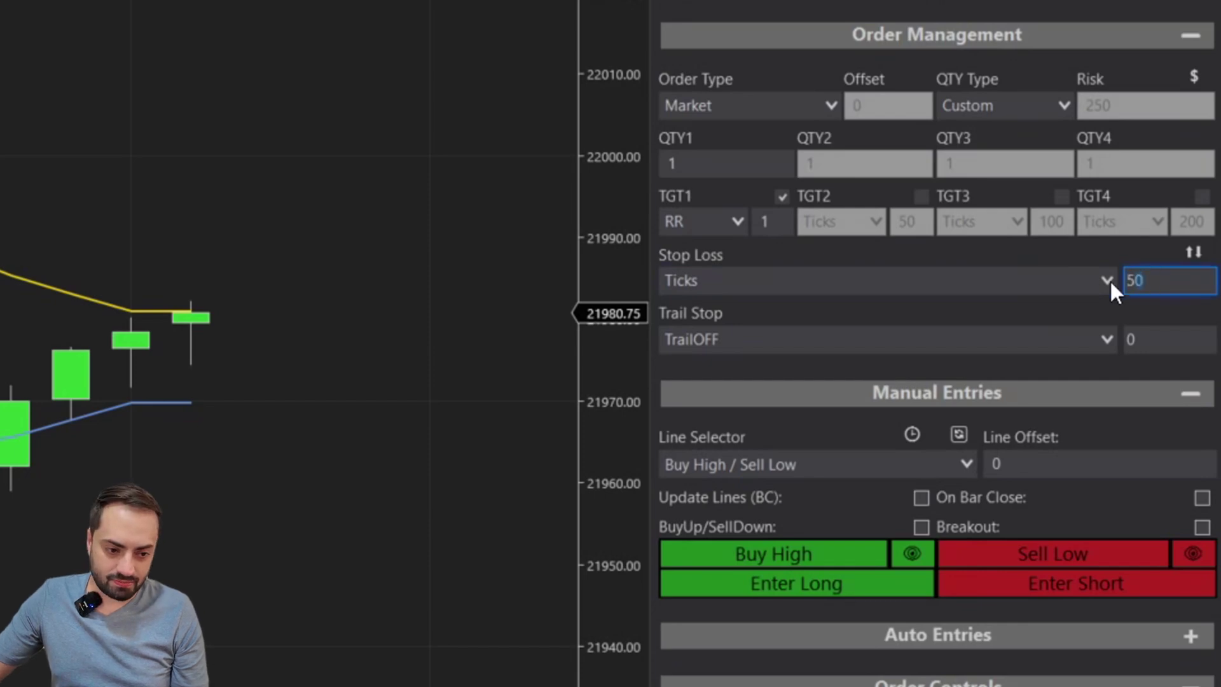
text(60)
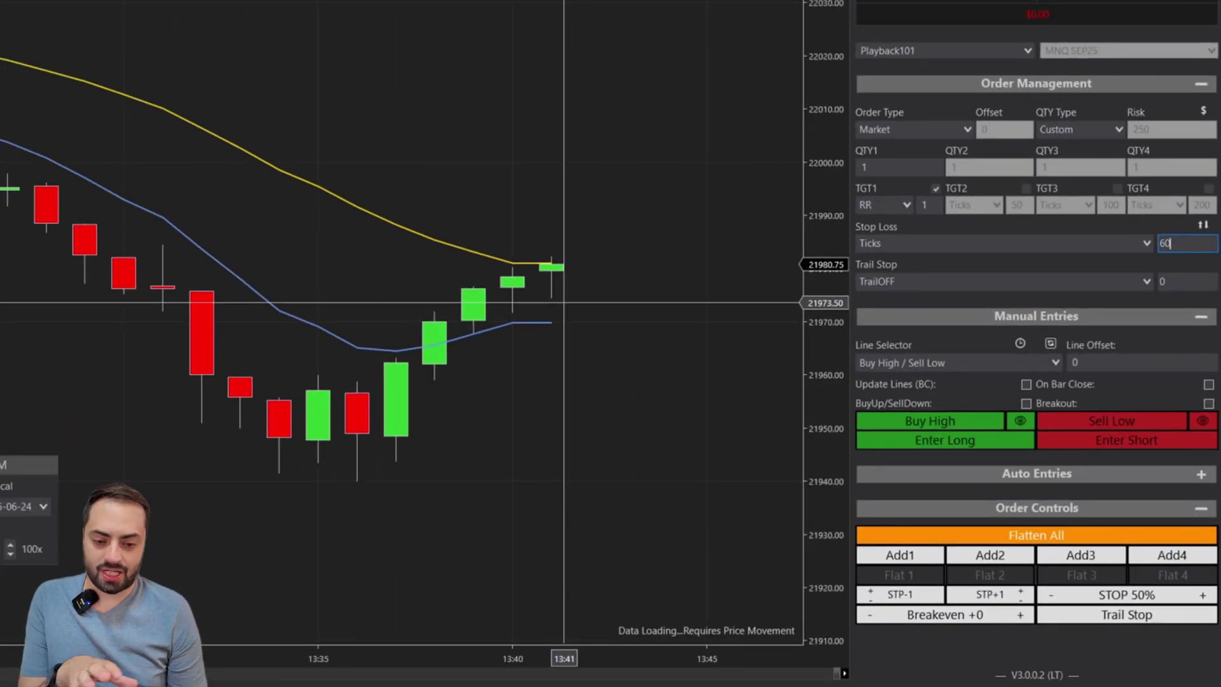
click(1012, 262)
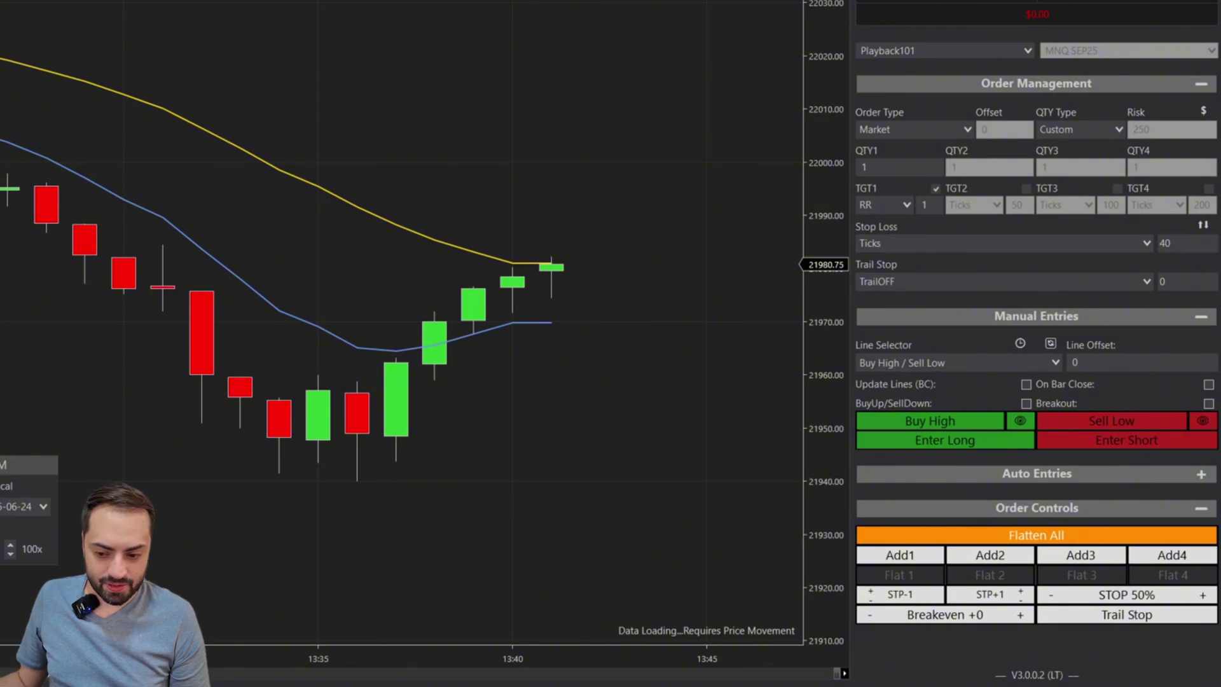
Step: Enter a long market position of quantity 1 with the 40-tick stop loss and inspect its orders on the chart
click(945, 440)
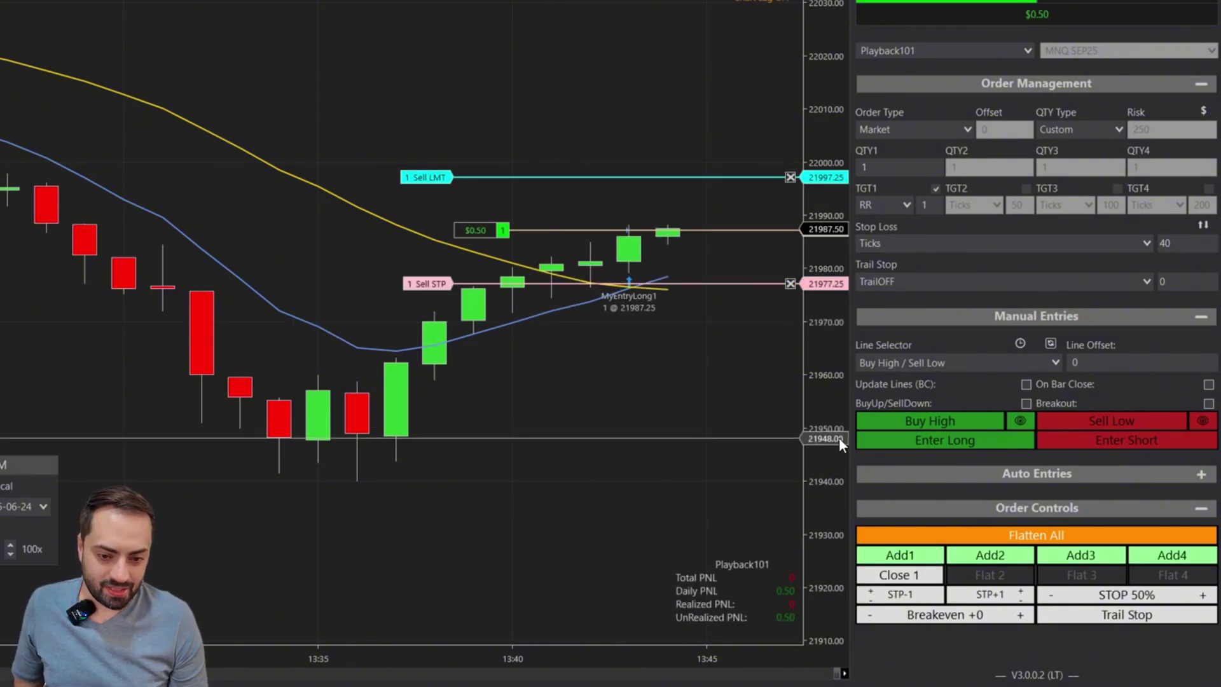
drag(838, 437, 791, 210)
drag(734, 660, 286, 655)
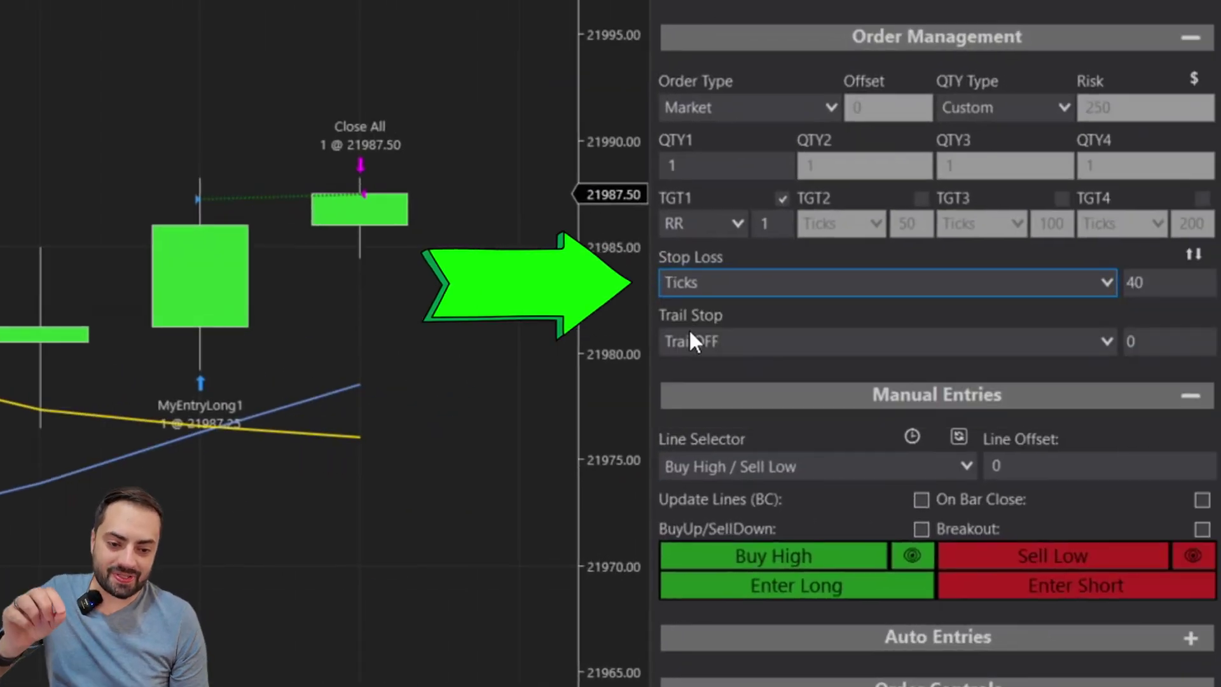
Step: Switch the stop loss type to HighLow and enter a long position with an offset of 0
click(787, 281)
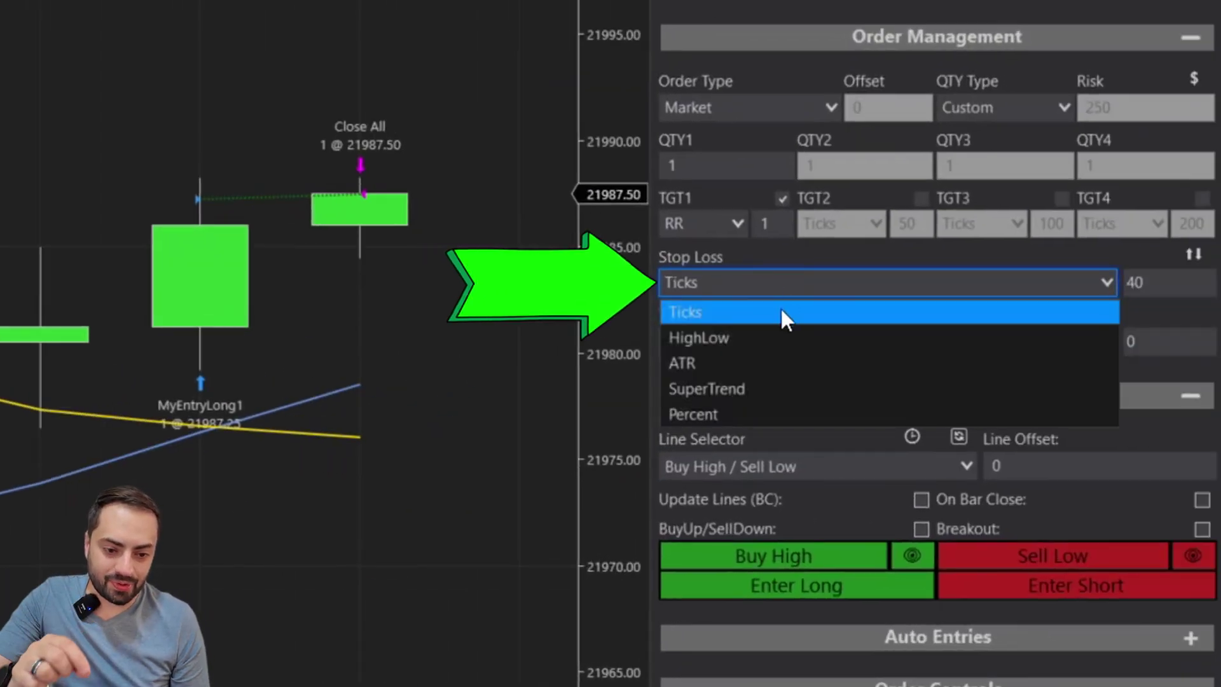
click(742, 333)
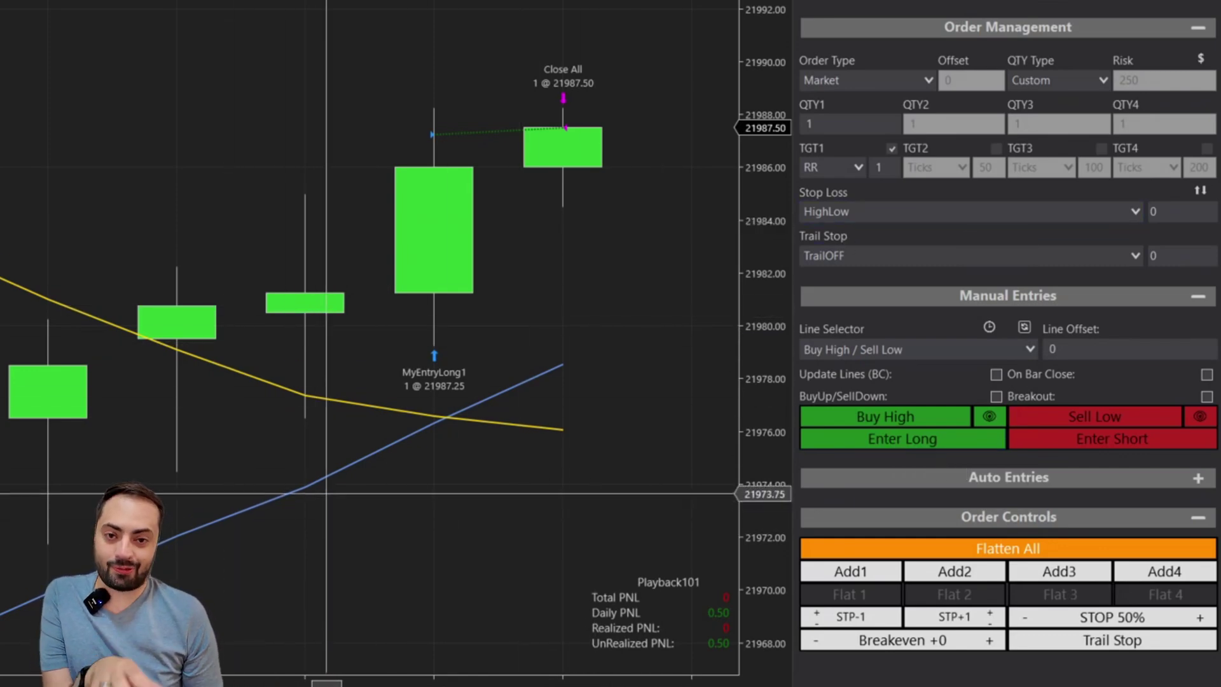
click(909, 440)
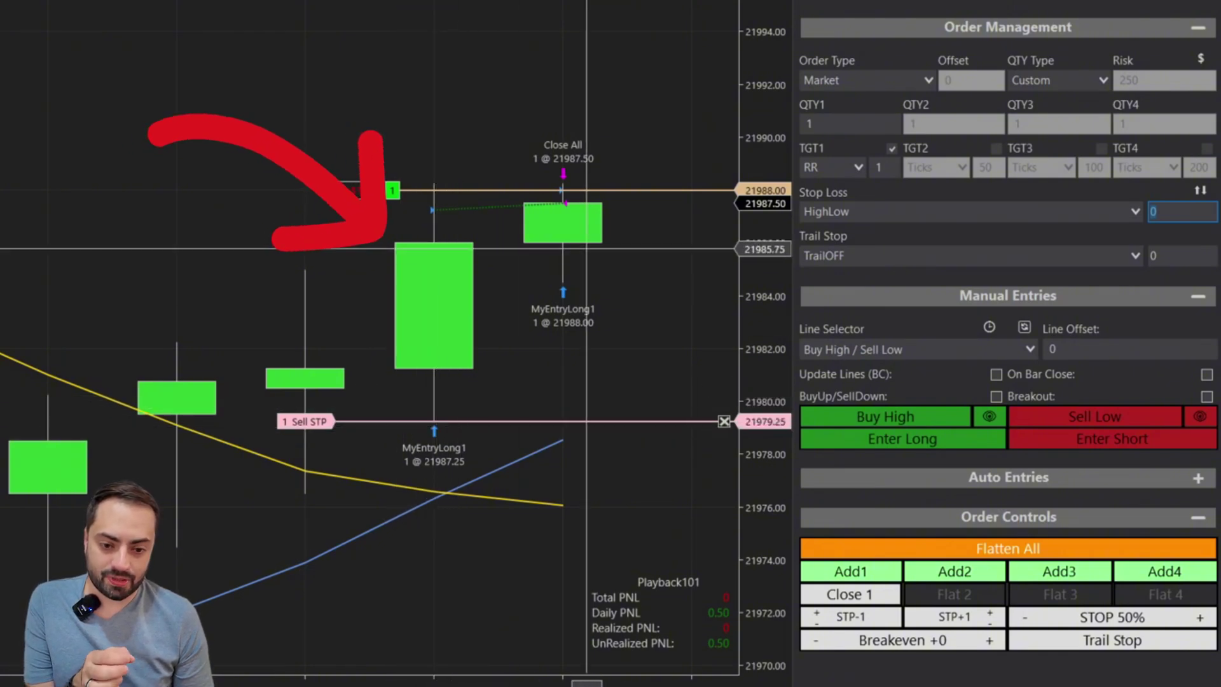
Step: Test HighLow stop offsets of 5 and 20, flattening the open position and entering long again for each value
text(5)
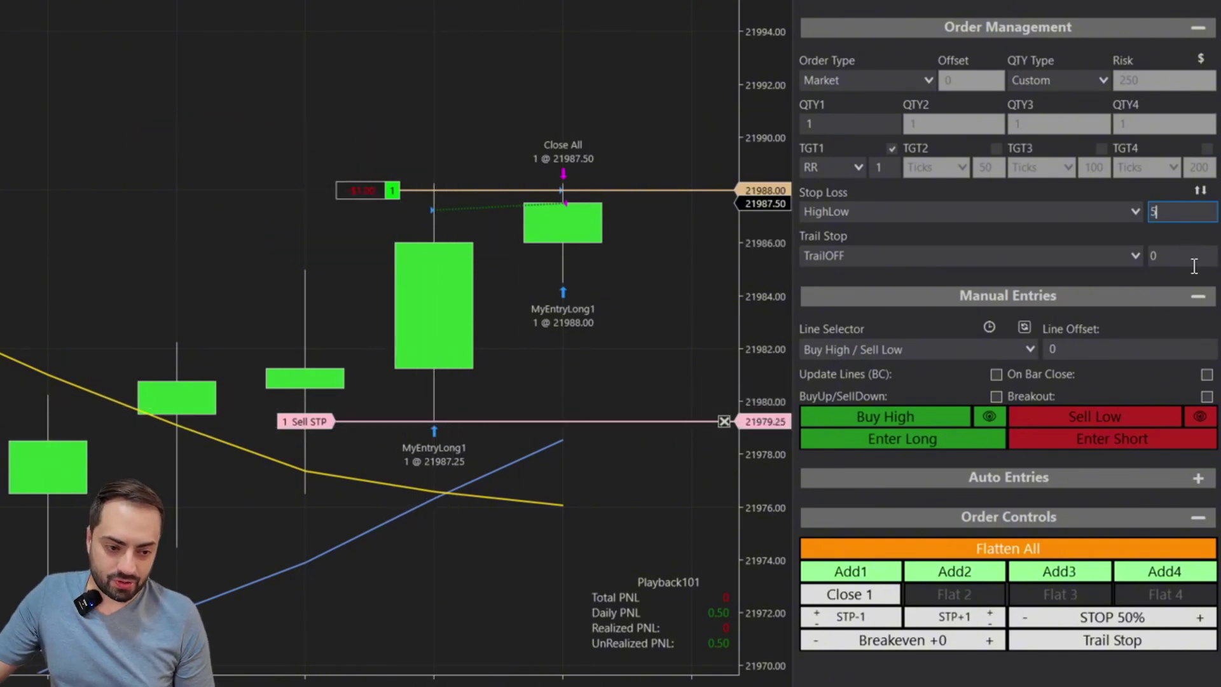
click(1180, 544)
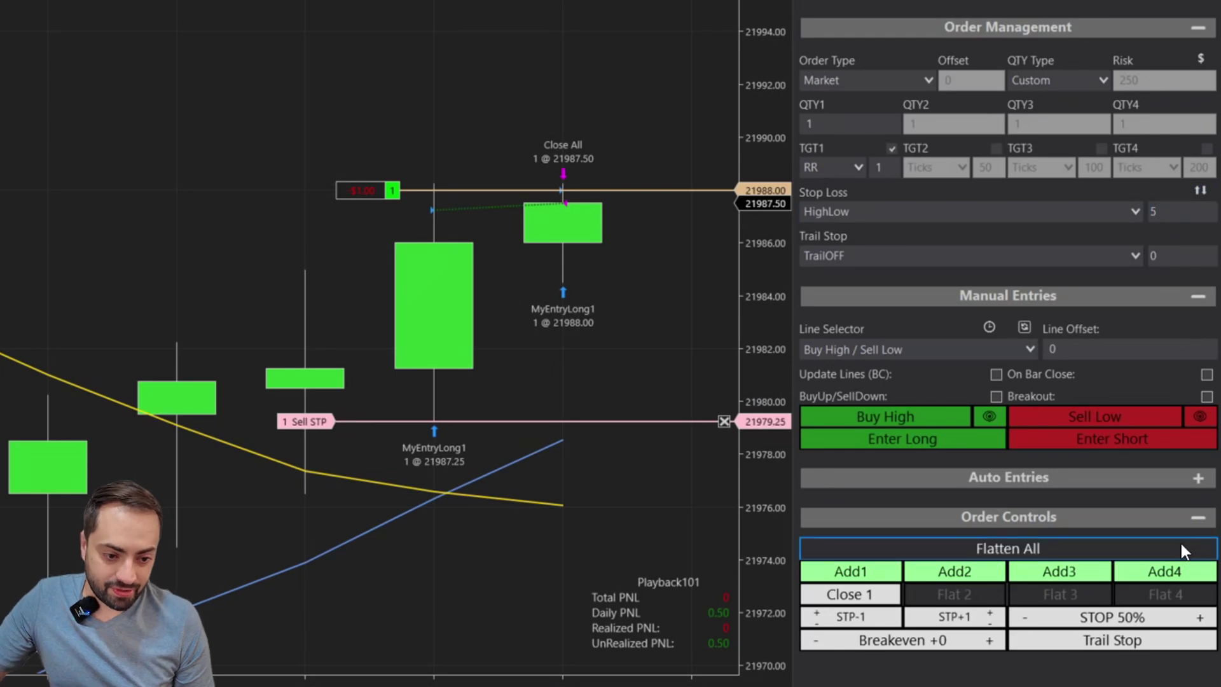
click(914, 438)
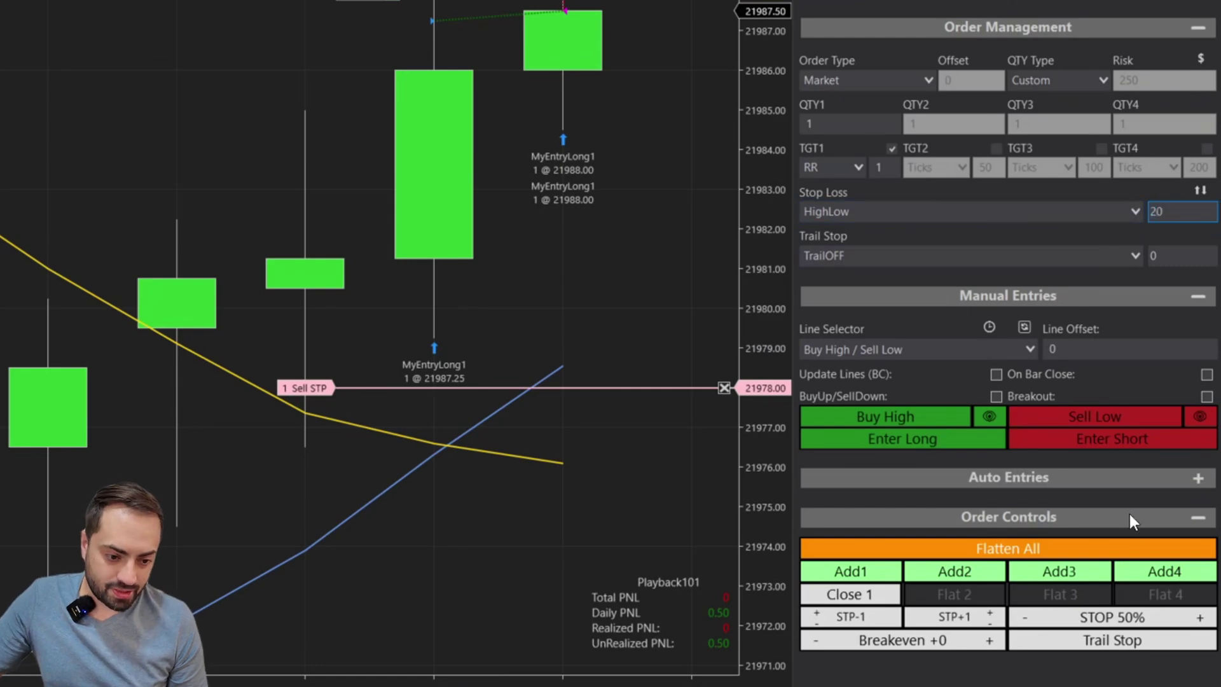
click(1129, 547)
click(969, 436)
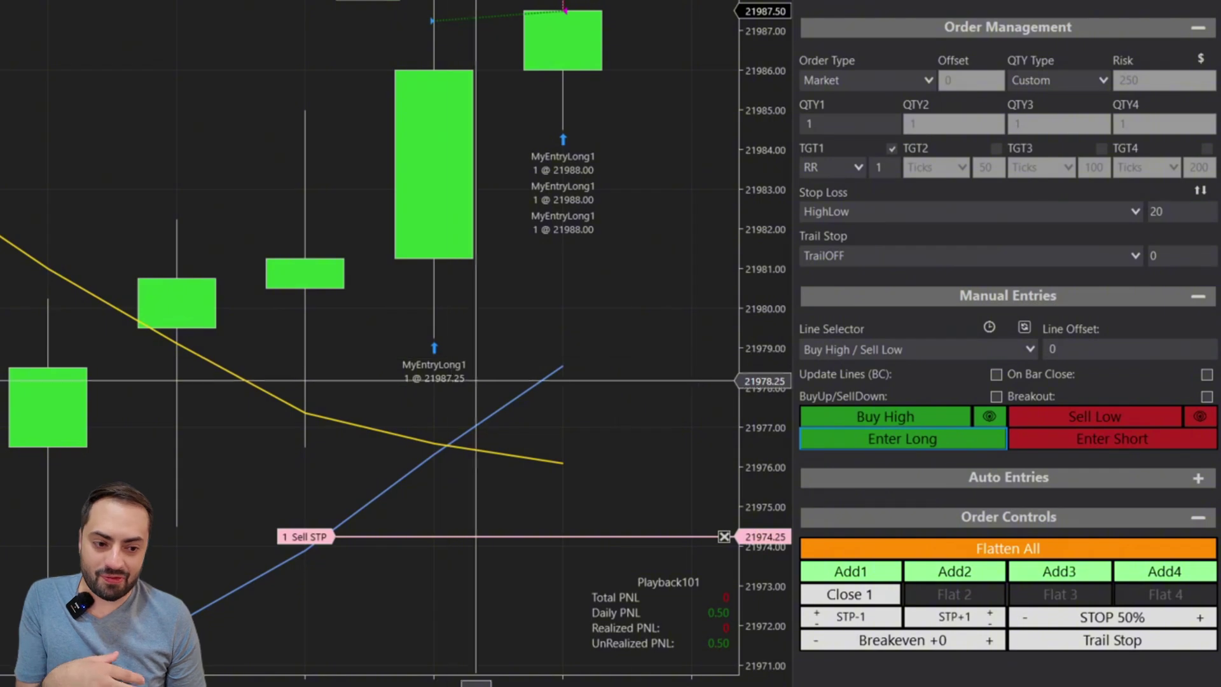
Step: Reset the HighLow stop offset to 0 and flatten all positions
click(1166, 212)
key(BackSpace)
text(0)
key(Return)
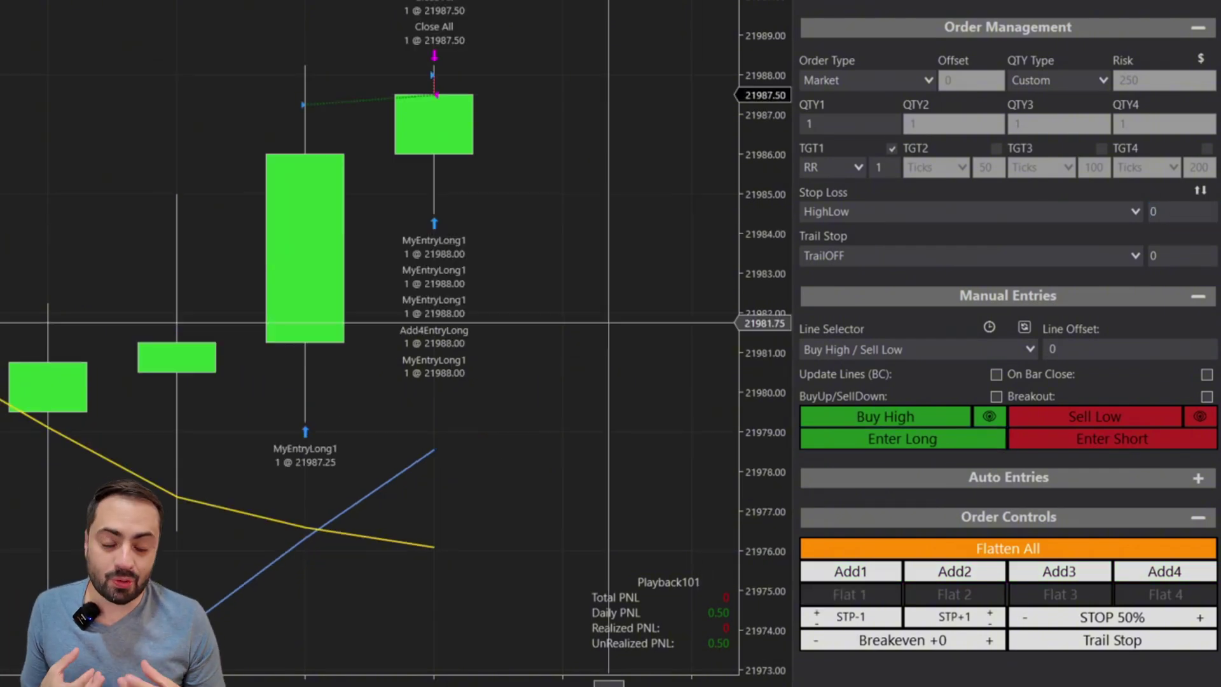
click(1043, 548)
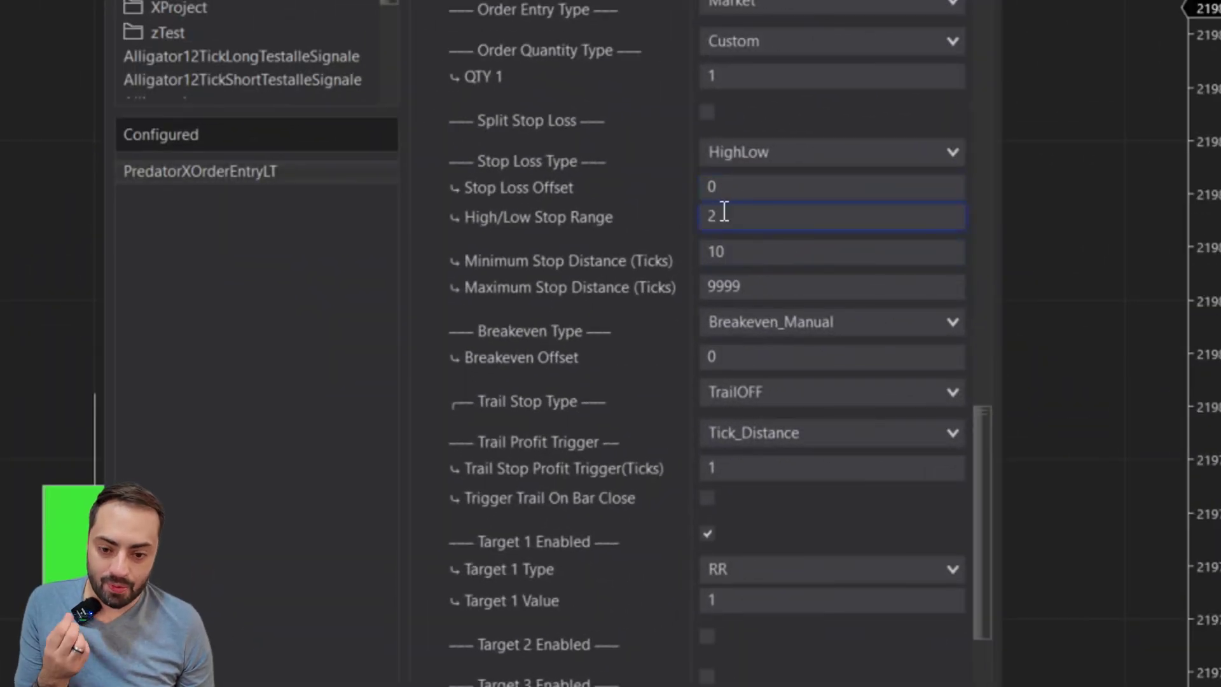
Step: Try High/Low Stop Range values of 1, 2 and 3 in the strategy properties
click(731, 217)
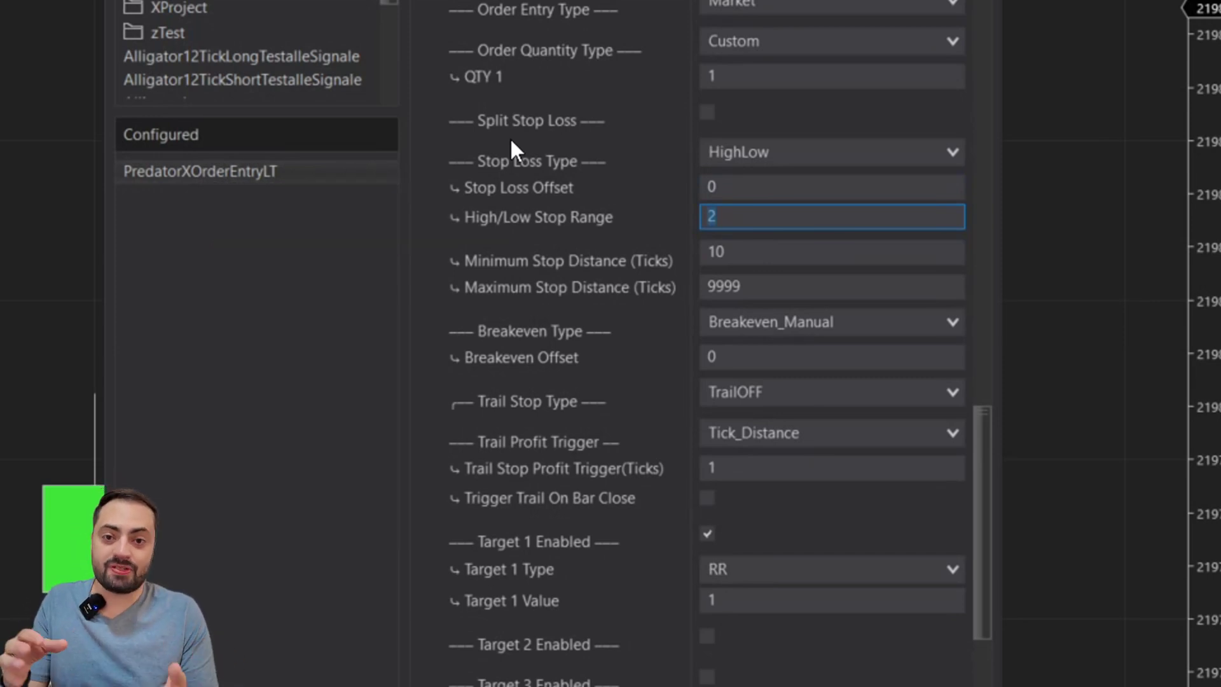
text(1)
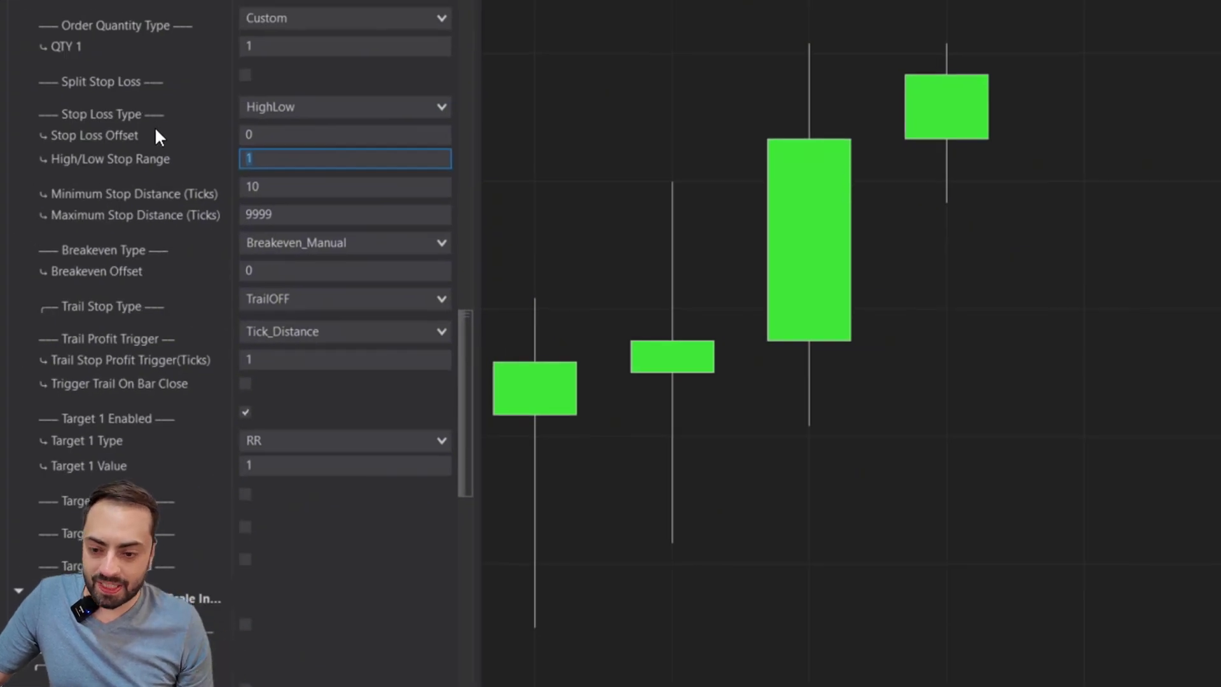
text(2)
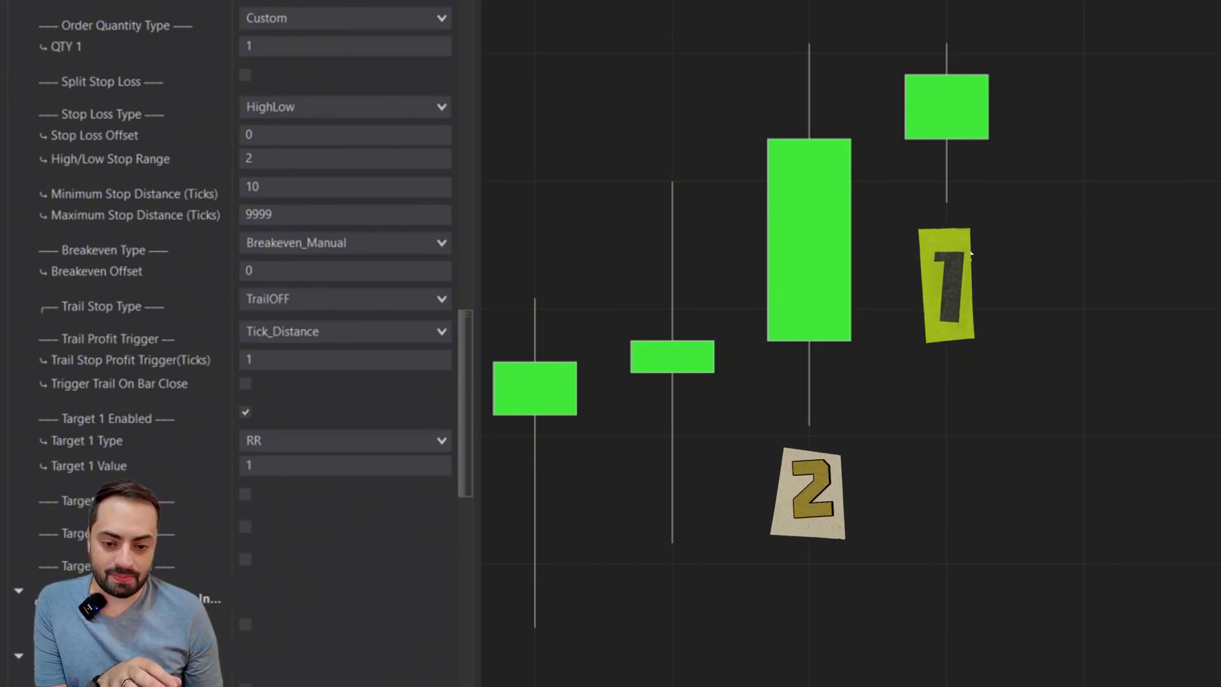
click(267, 159)
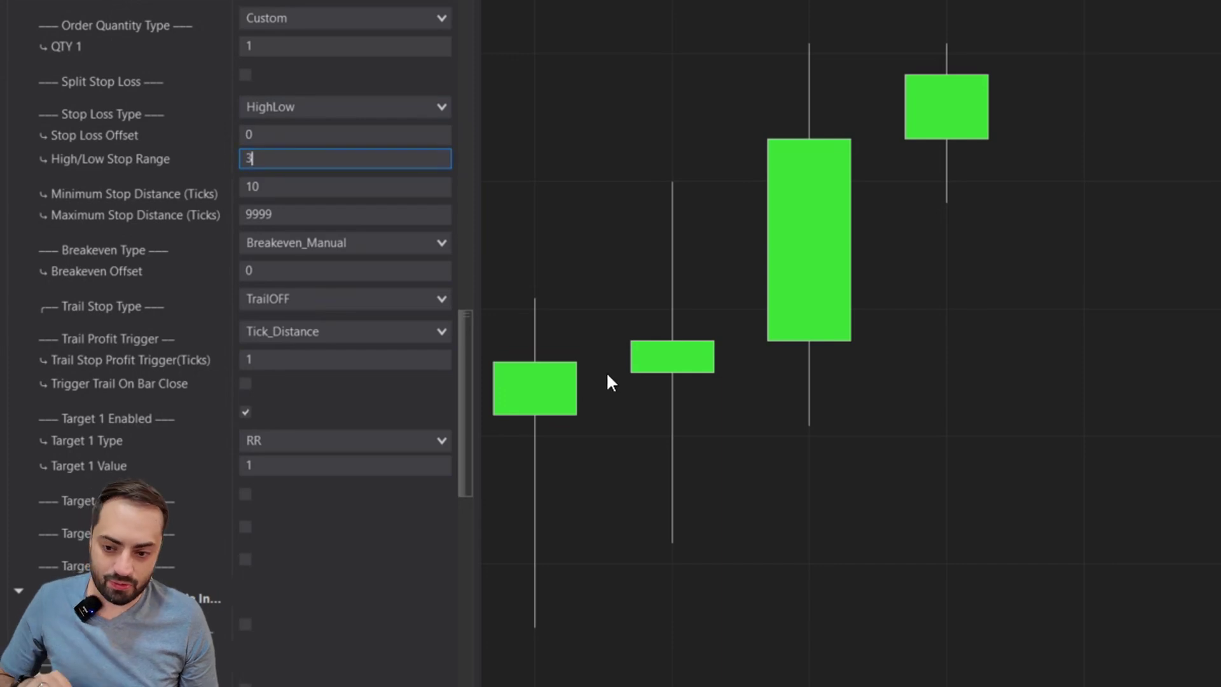
text(3)
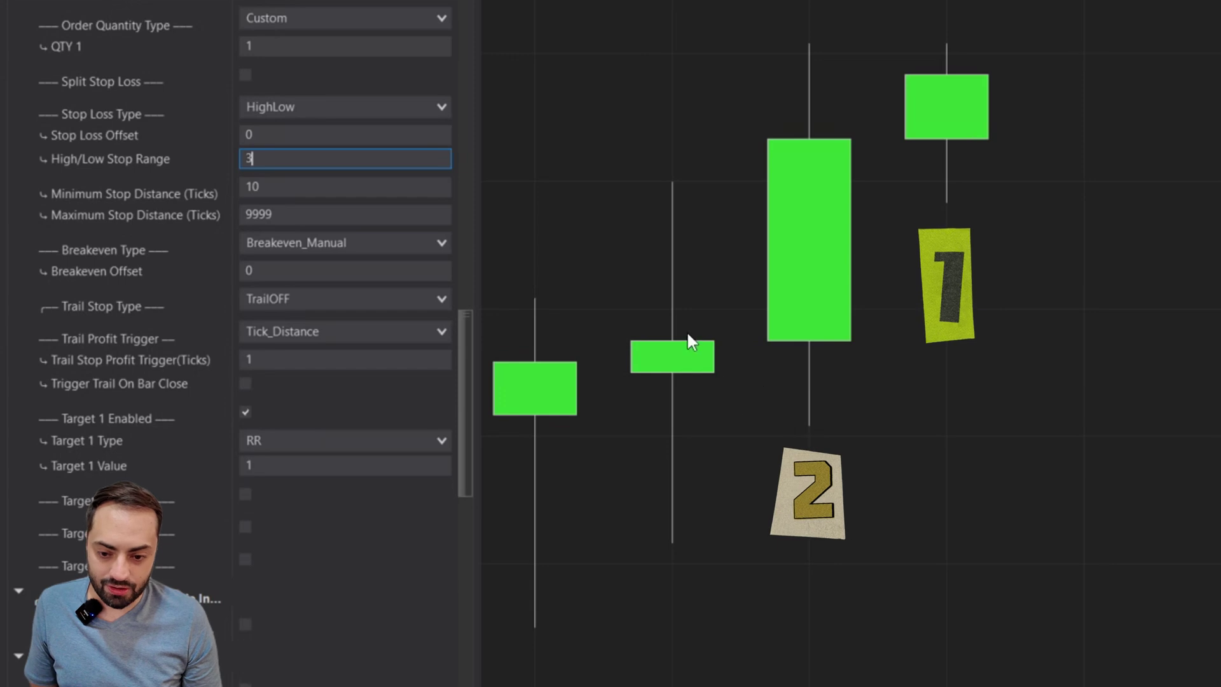
Step: Set the High/Low Stop Range to 4, accept the strategy properties and enable the strategy again
key(BackSpace)
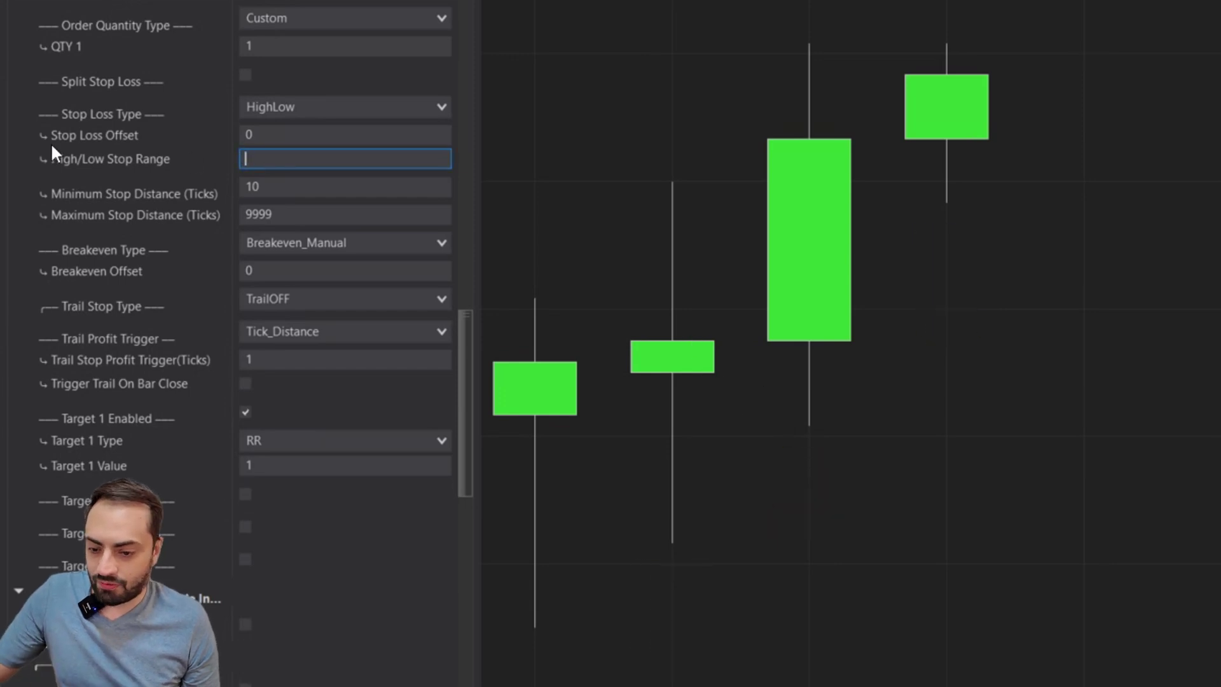
text(4)
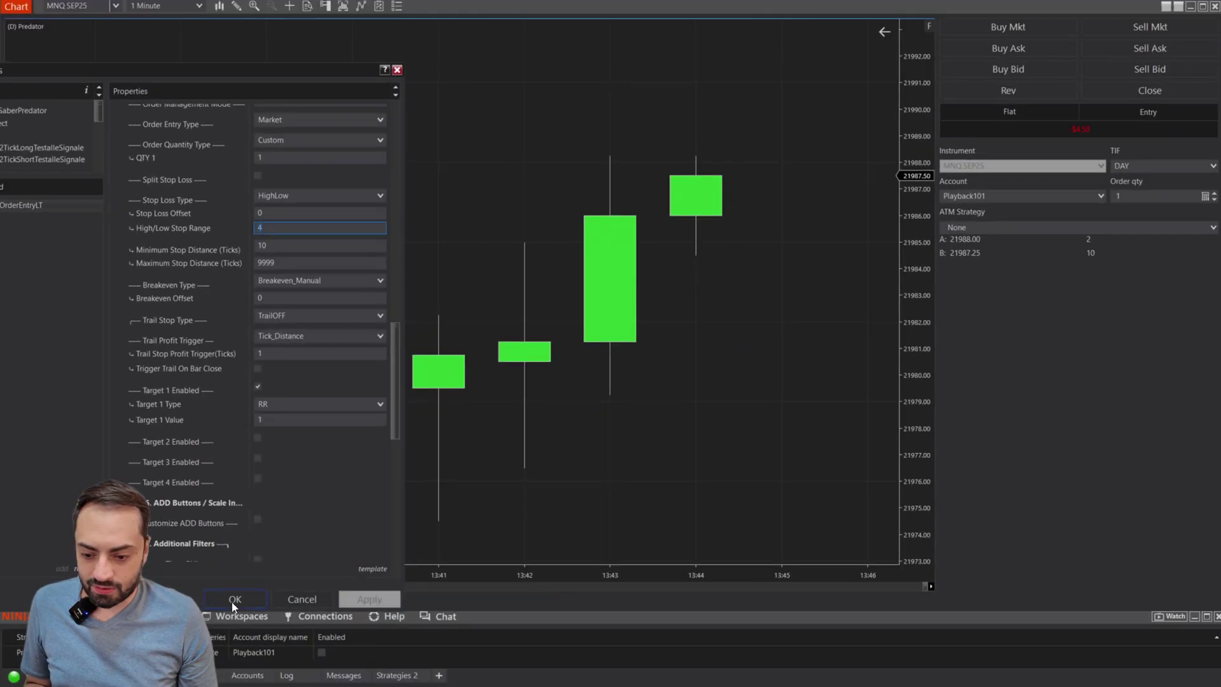
click(234, 599)
click(322, 653)
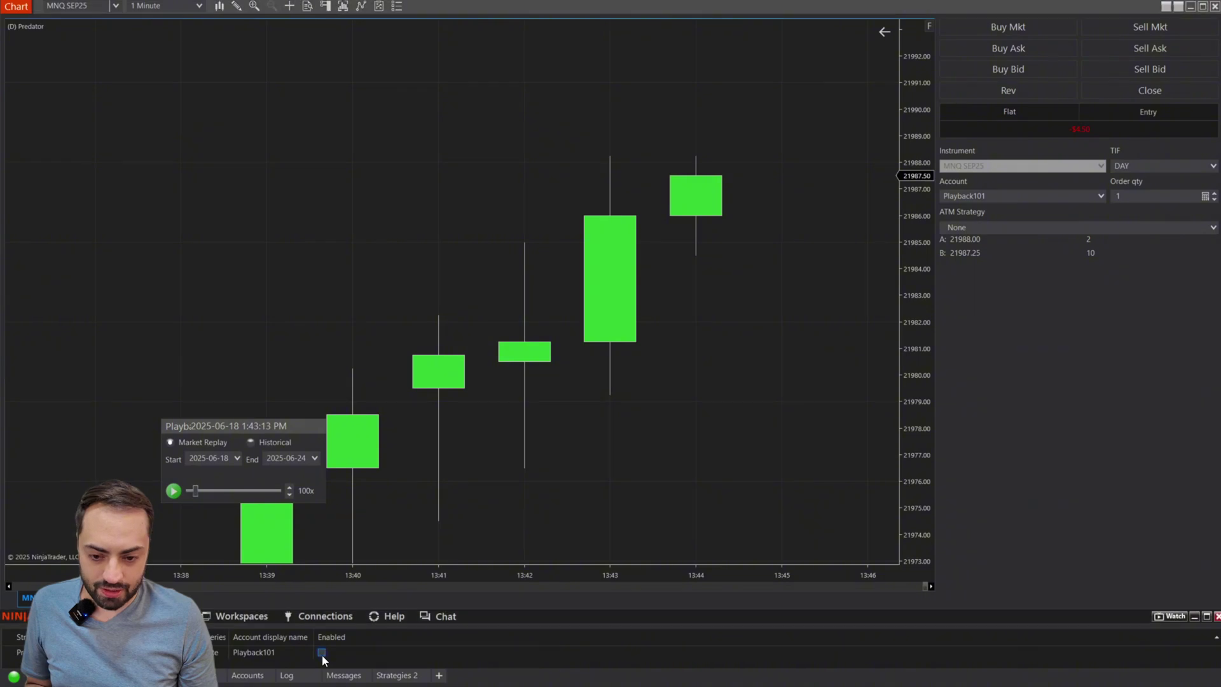
Step: Enter a long position using the HighLow stop with its four-bar range
click(1014, 409)
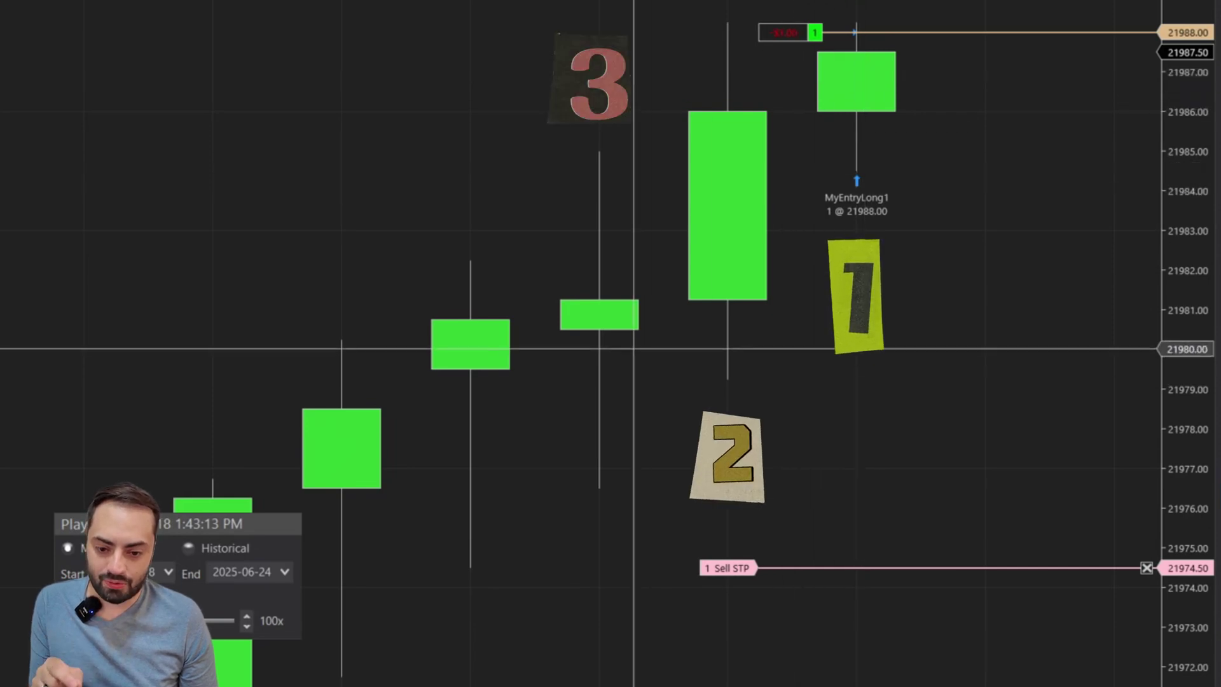
drag(648, 349, 1079, 649)
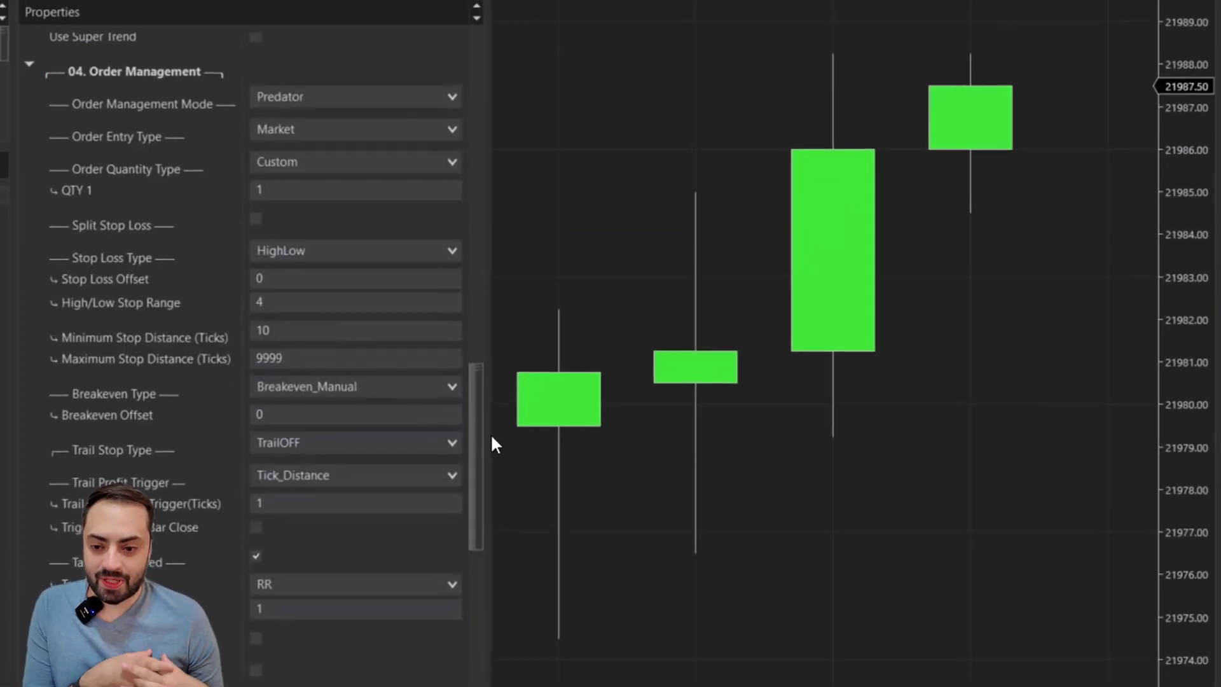
Step: Review the minimum and maximum stop distance settings and set the Minimum Stop Distance to 5 ticks
click(316, 332)
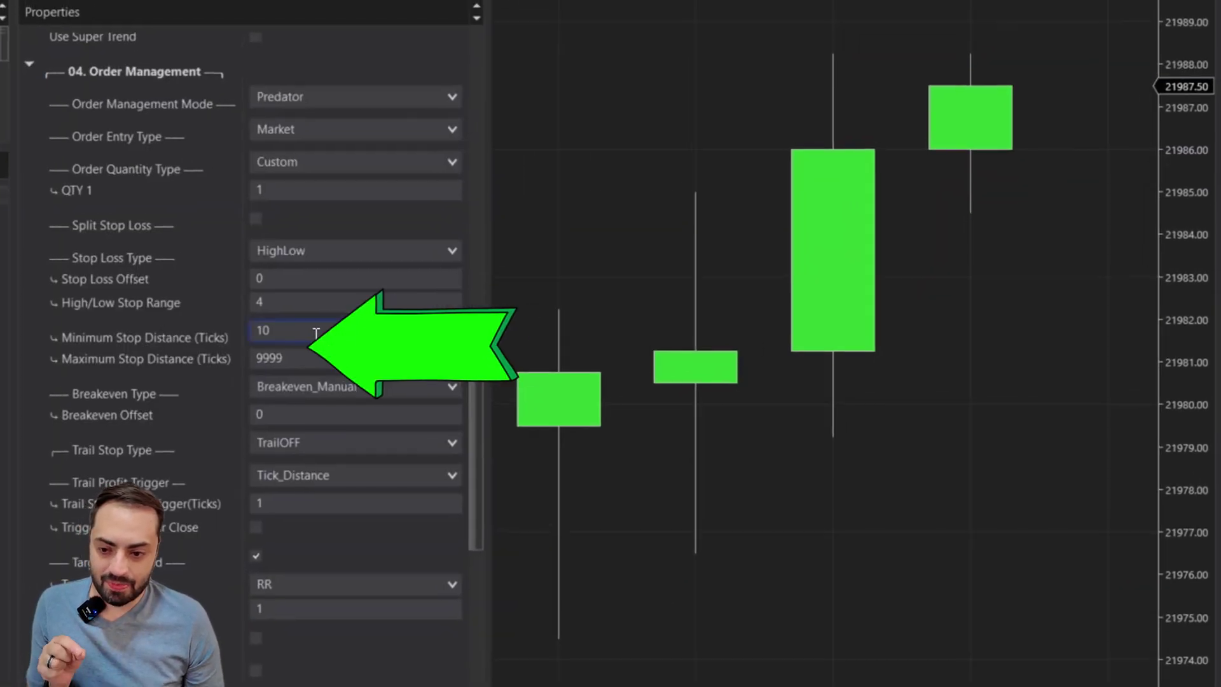
click(315, 358)
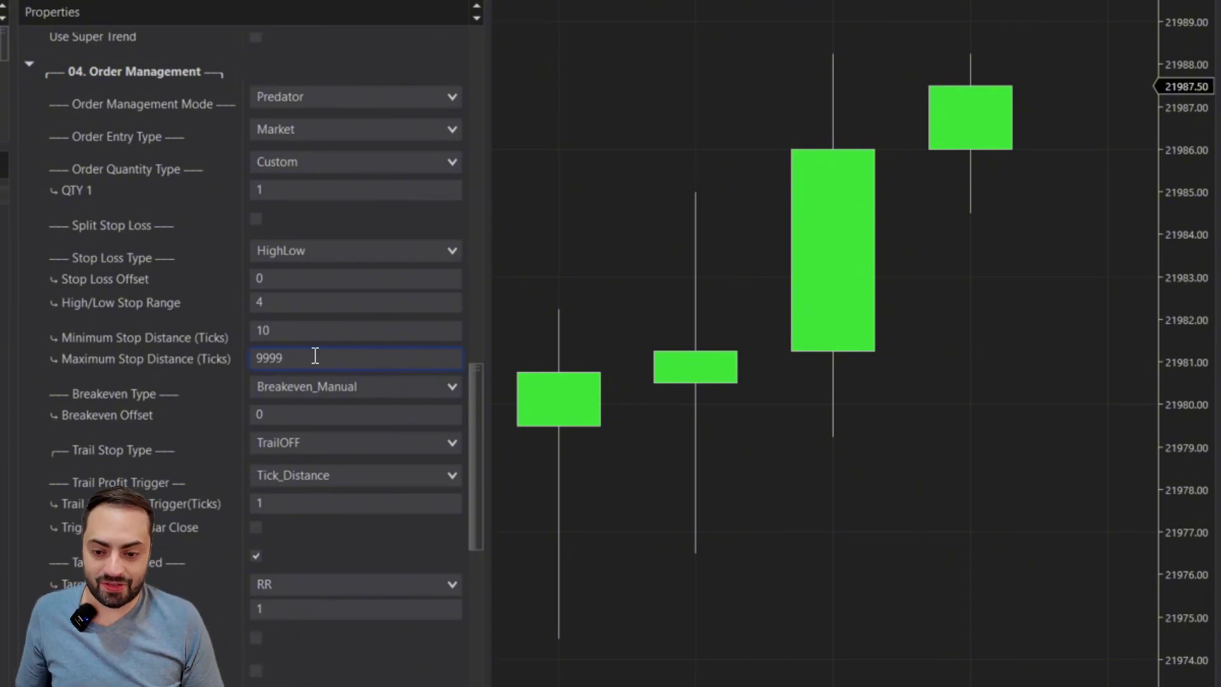
click(313, 355)
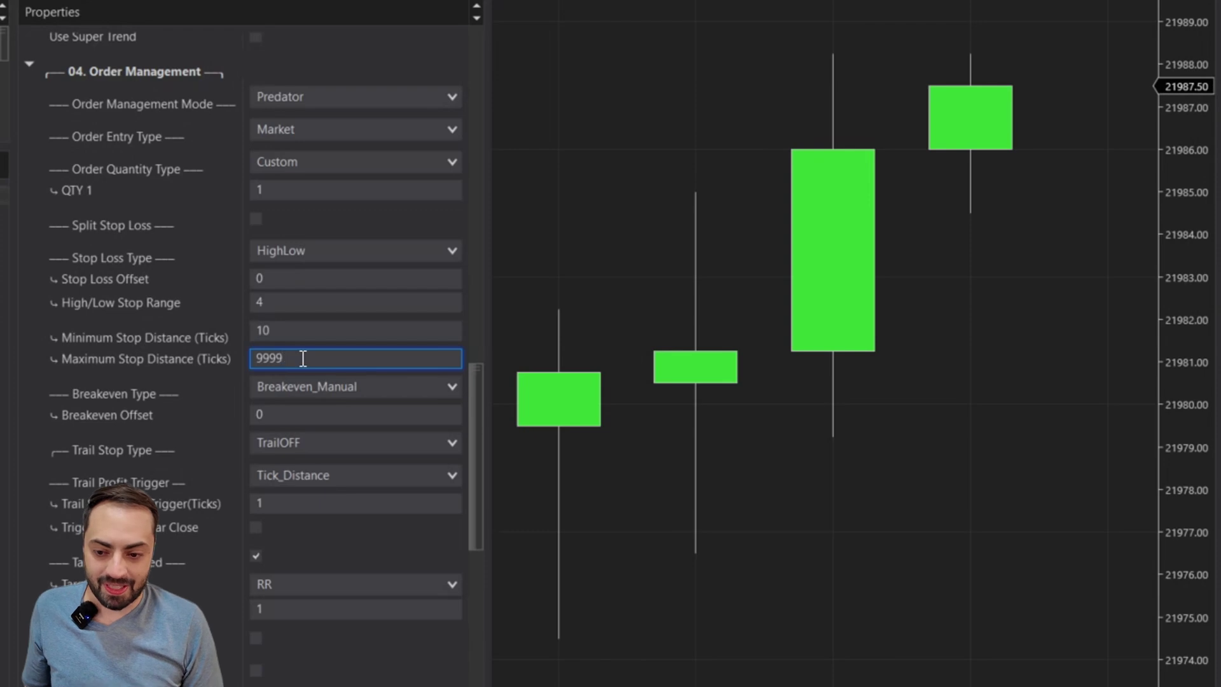
click(289, 329)
key(BackSpace)
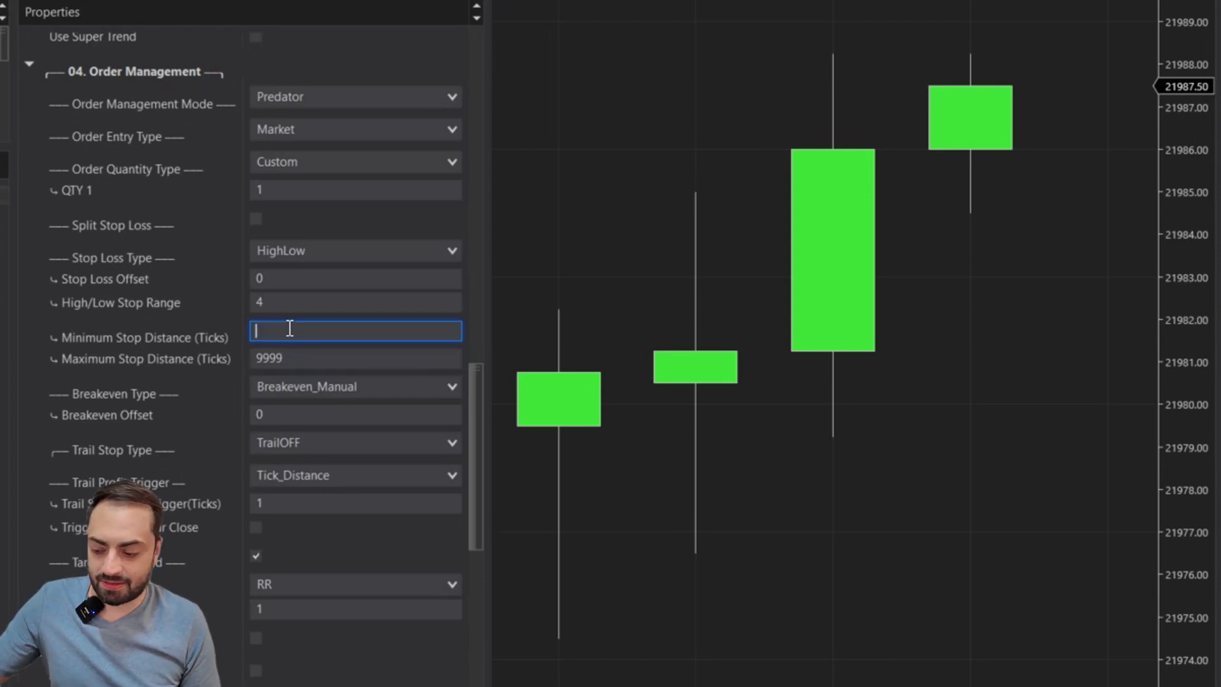
text(1)
key(BackSpace)
text(5)
click(224, 334)
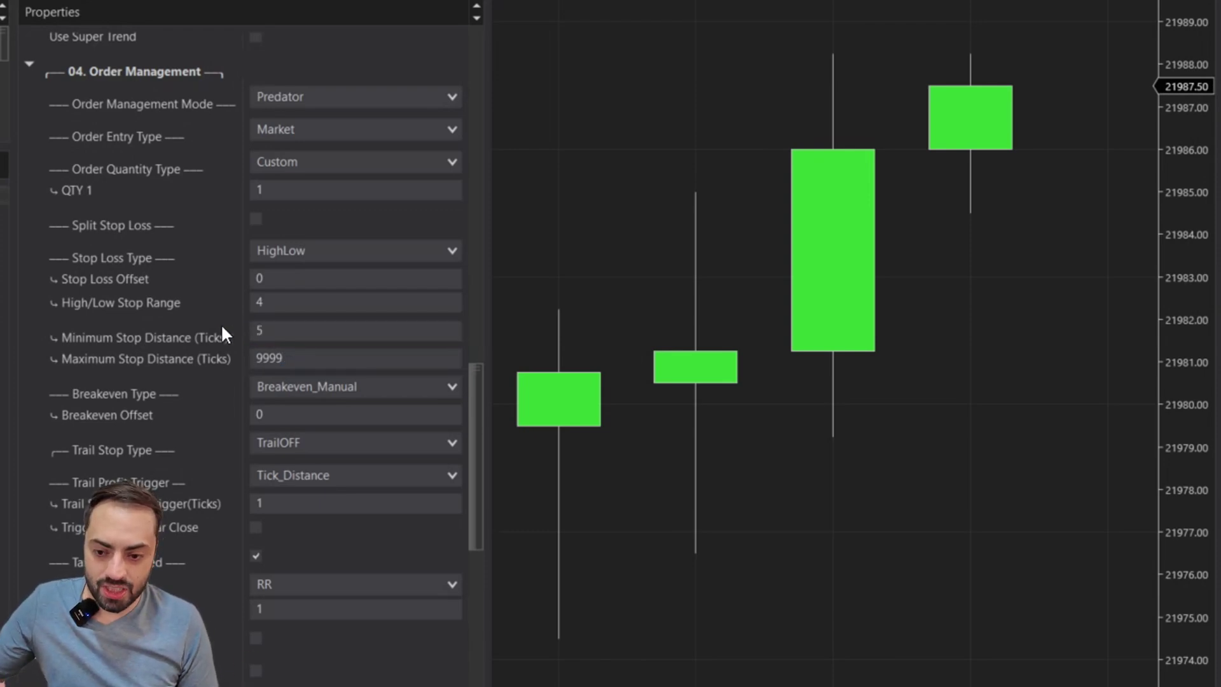
click(228, 320)
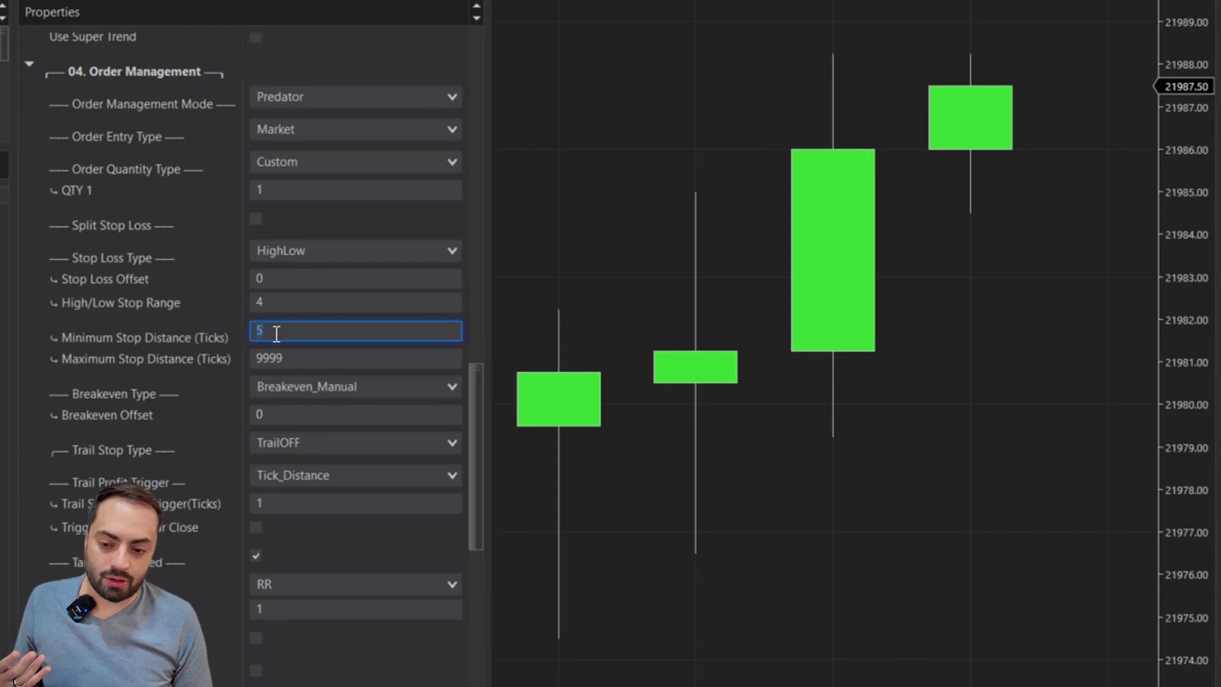
click(241, 338)
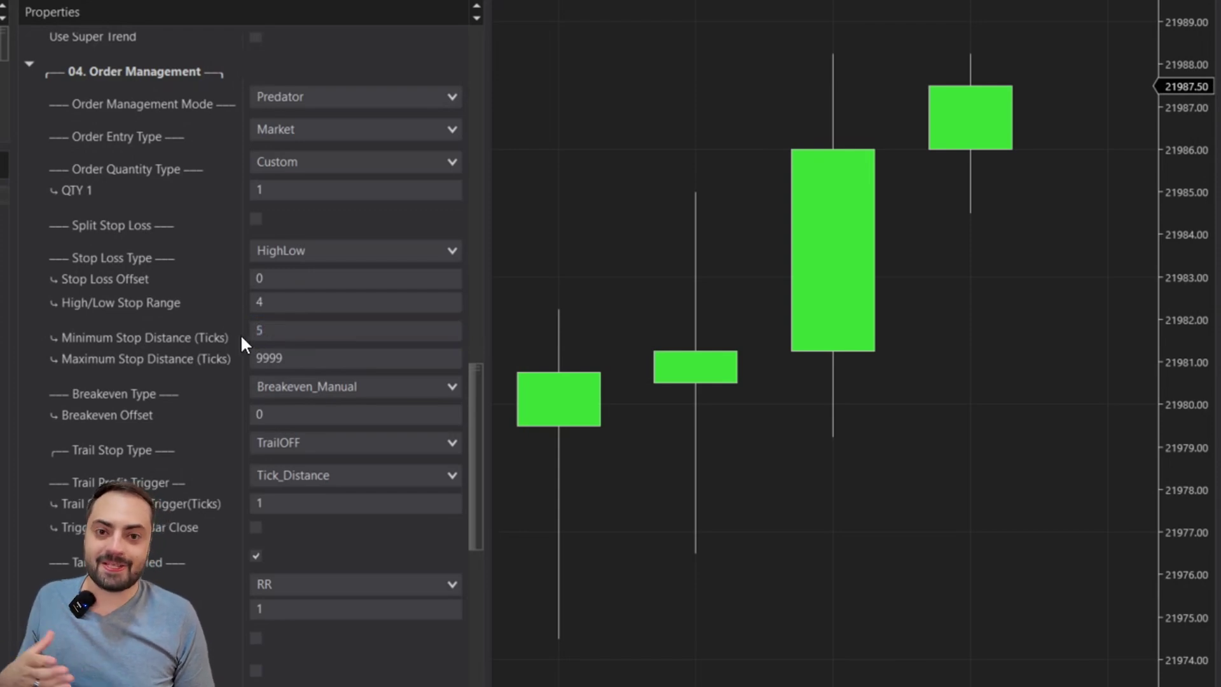
Step: Set the Maximum Stop Distance to 40 ticks for the HighLow stop loss
click(267, 248)
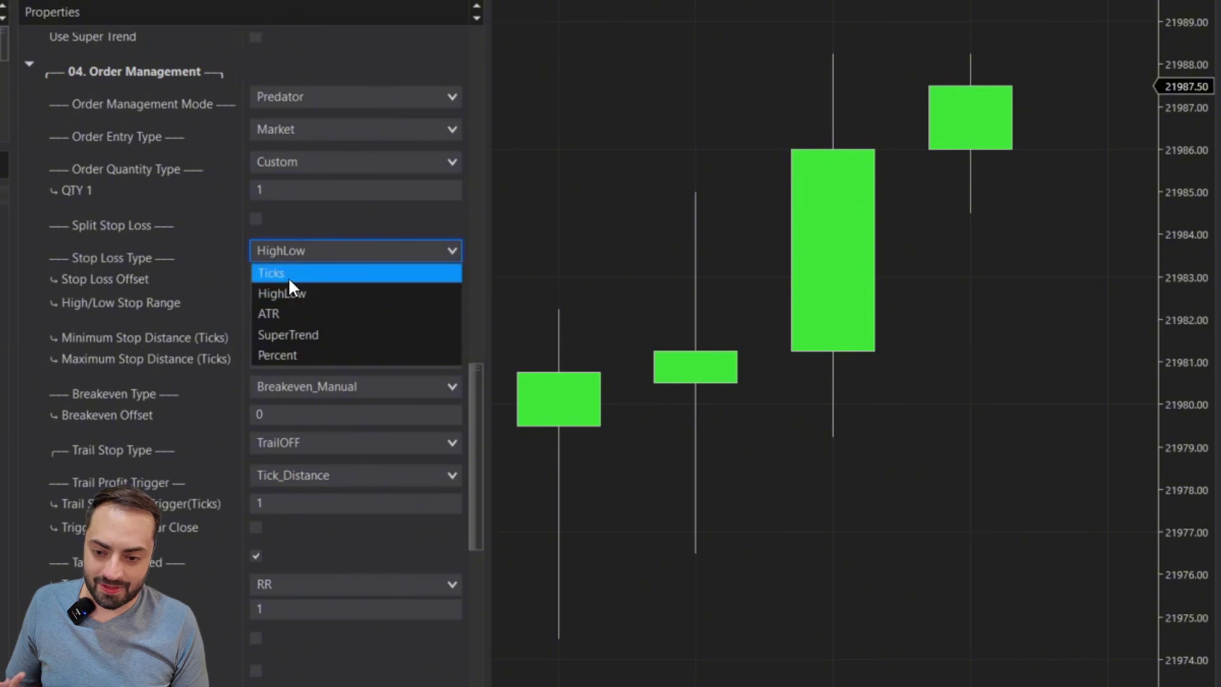
click(214, 299)
click(303, 354)
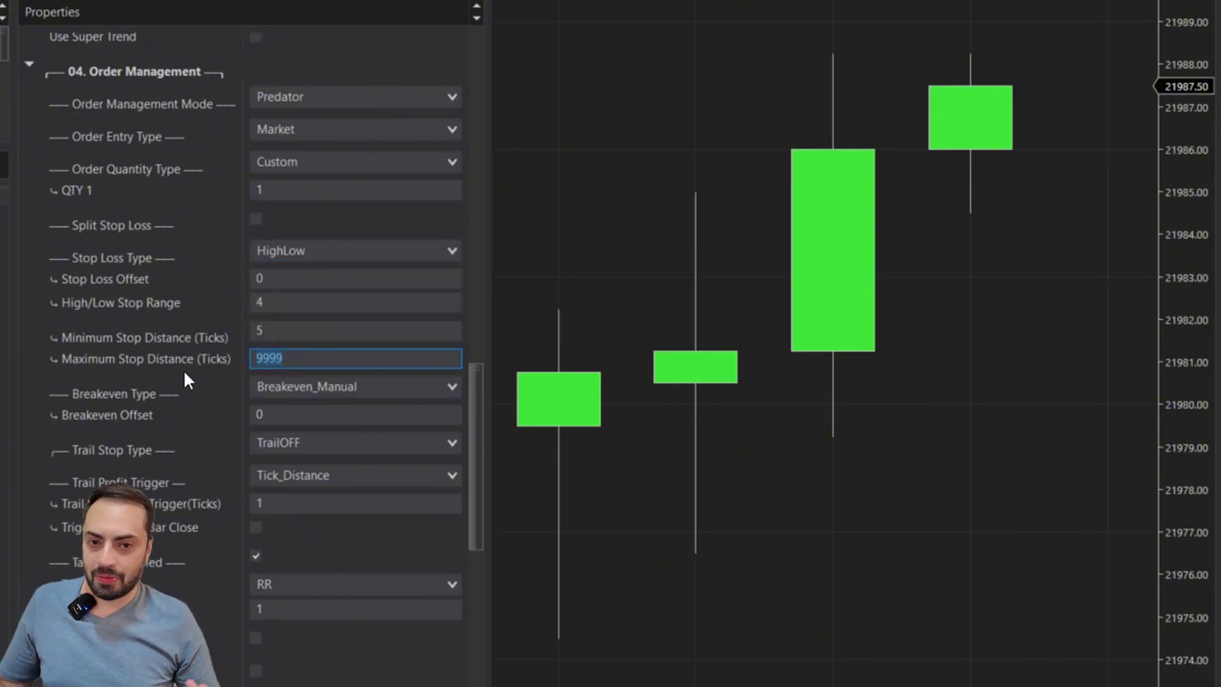
text(40)
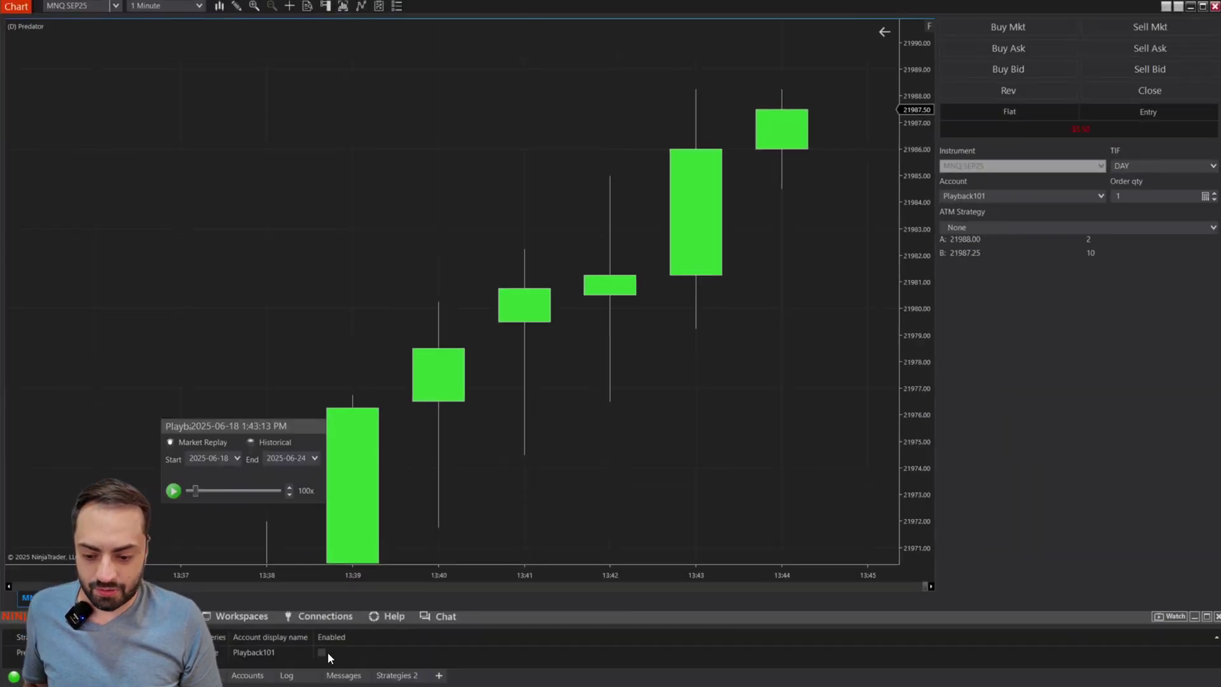
Step: Enable the strategy again and enter a long position to test the stop distance limits
click(324, 653)
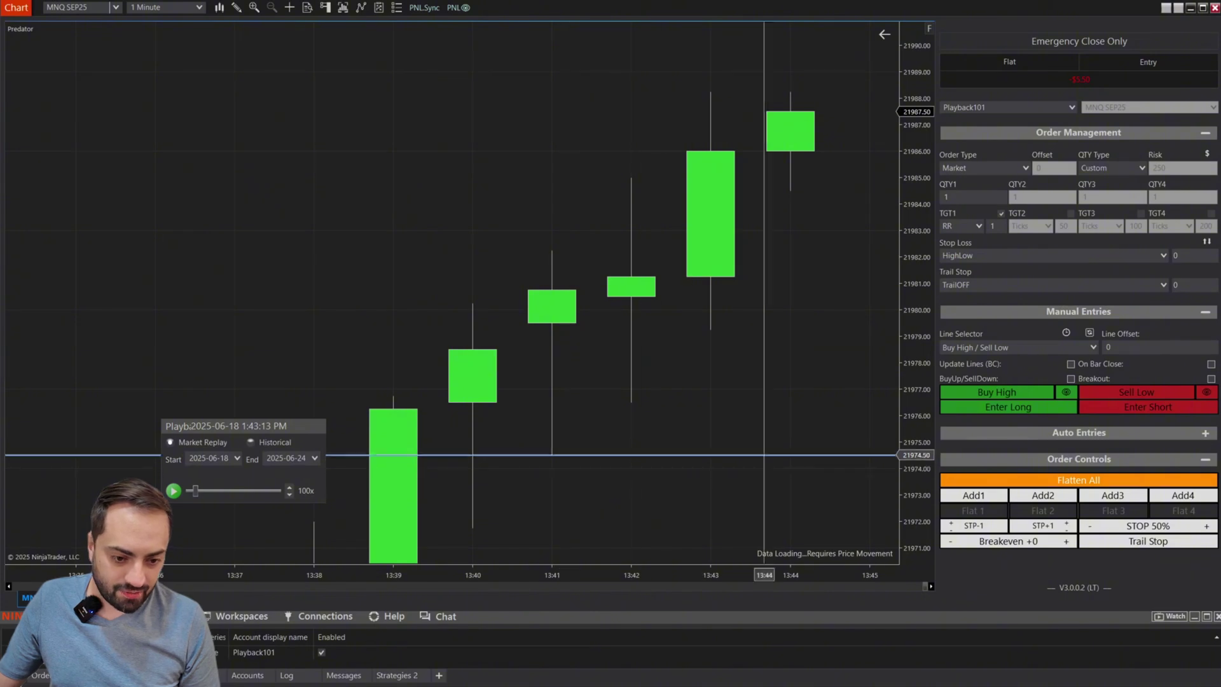
click(1033, 415)
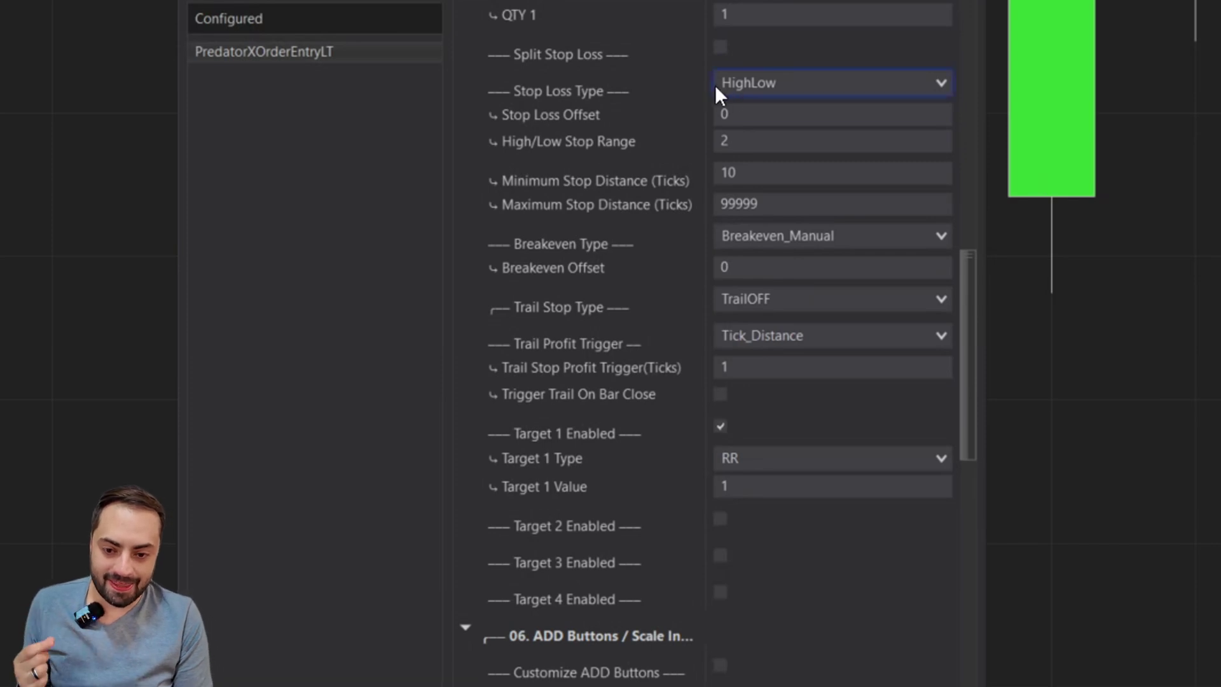
Step: Change the Stop Loss Type to ATR in the strategy properties and check its Stop Loss Offset multiplier
click(715, 85)
key(Escape)
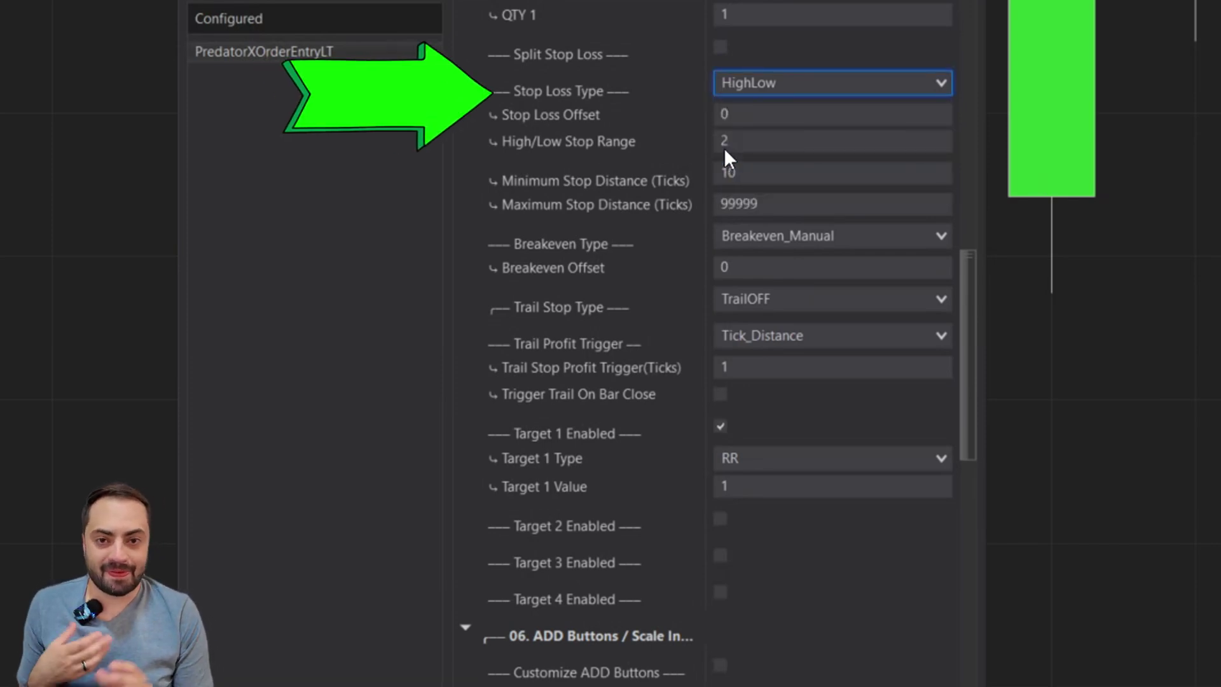
key(Down)
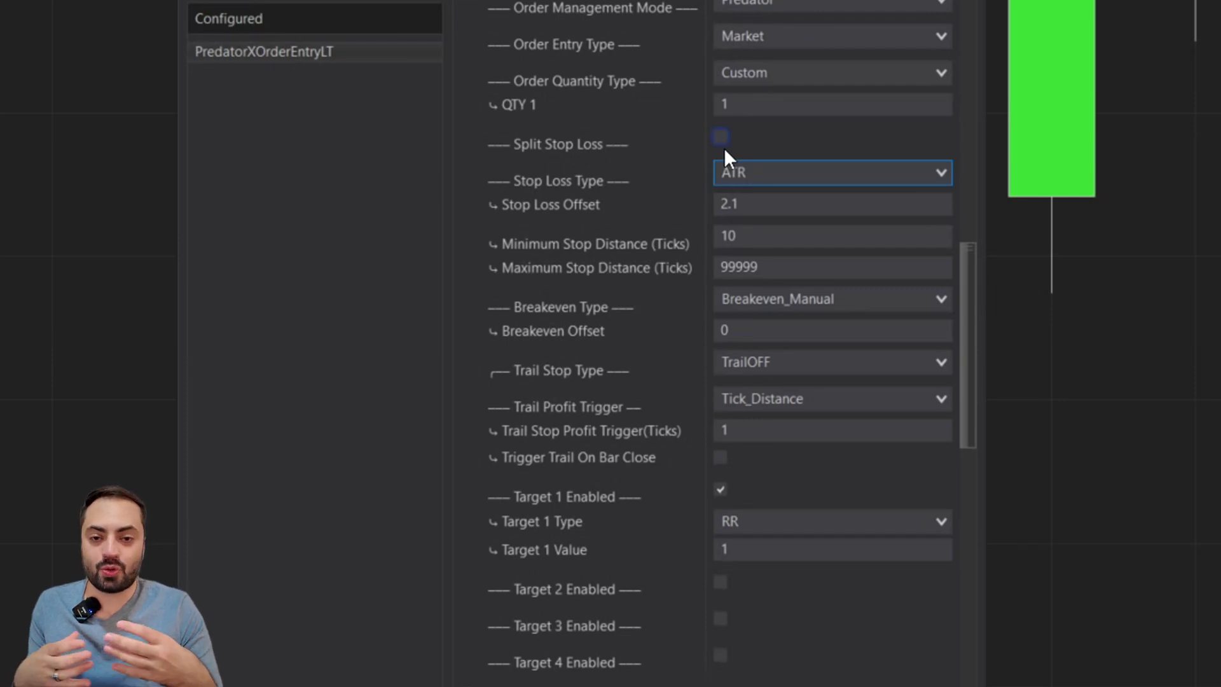
click(790, 198)
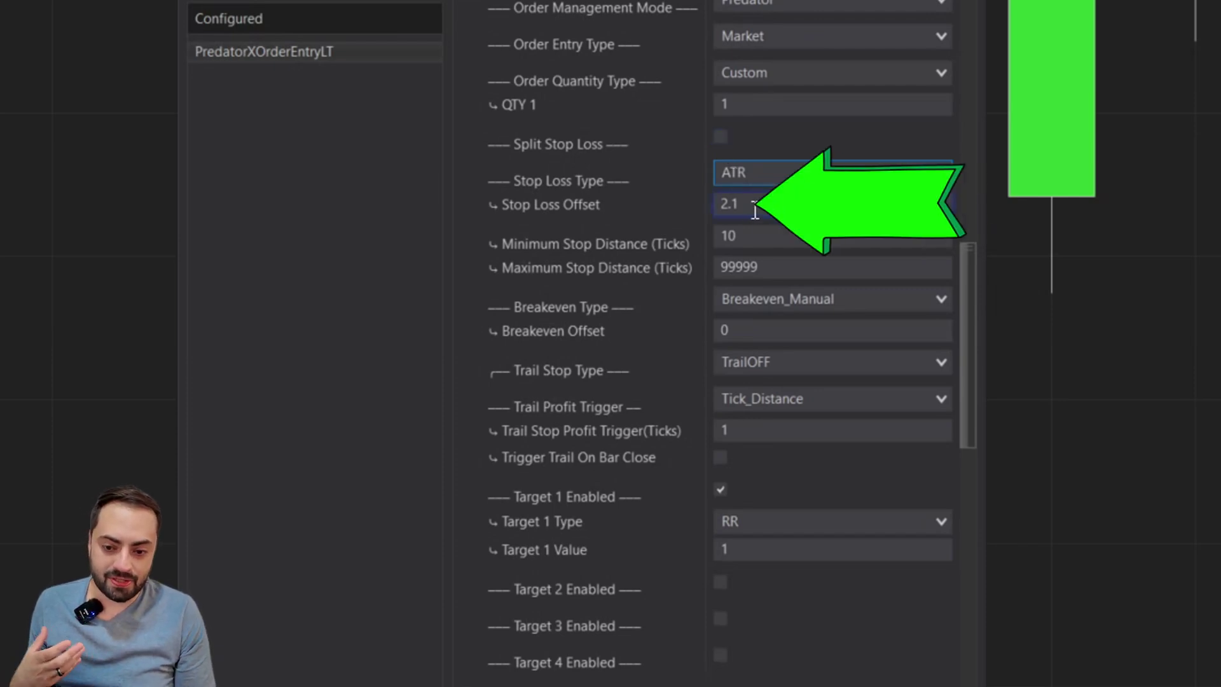
drag(755, 201, 701, 206)
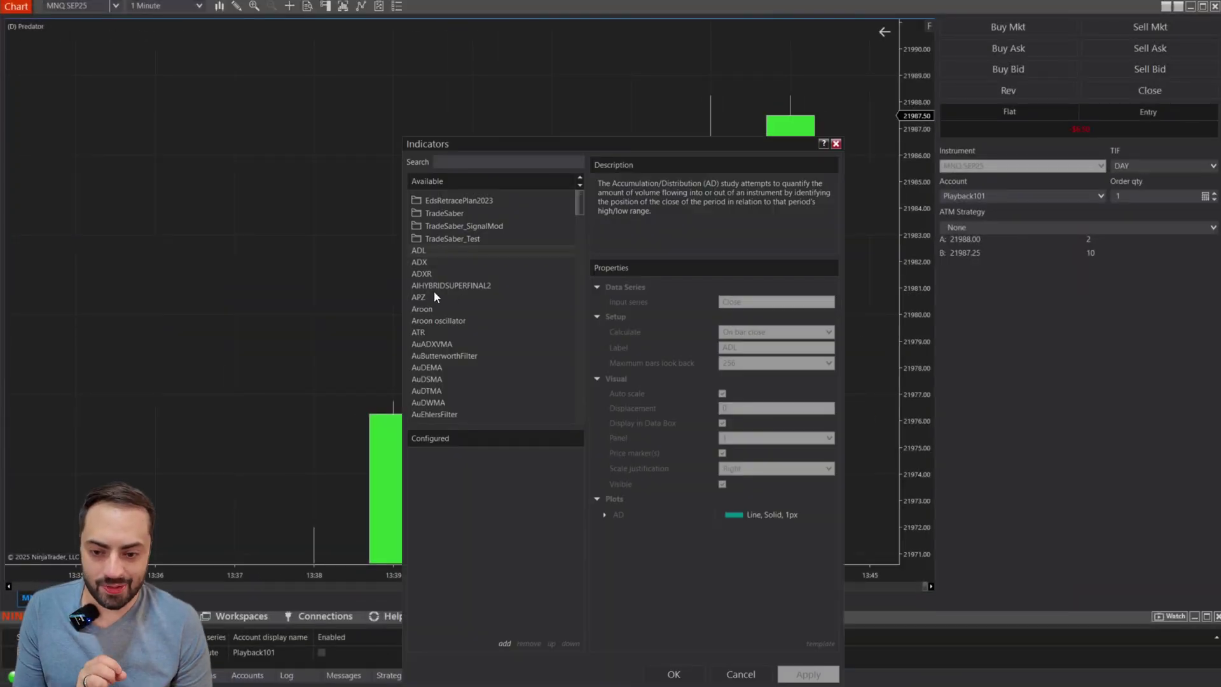
Step: Add an ATR indicator with a period of 14 to the chart in a new panel
double_click(430, 333)
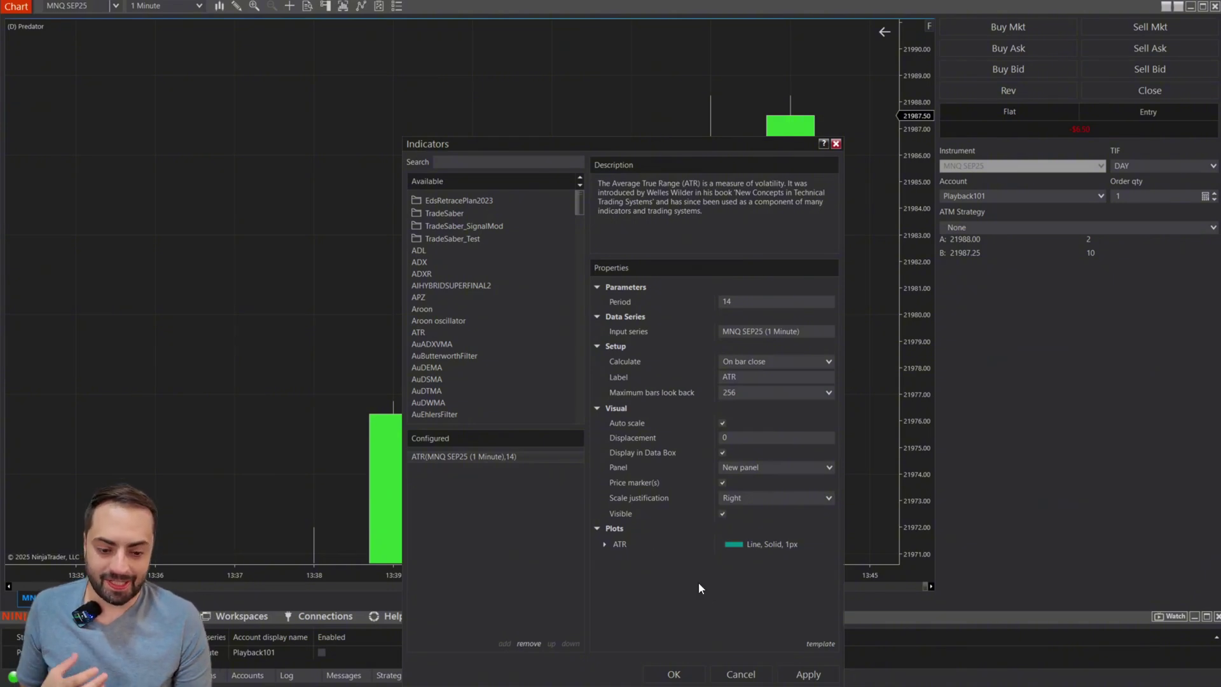
click(812, 674)
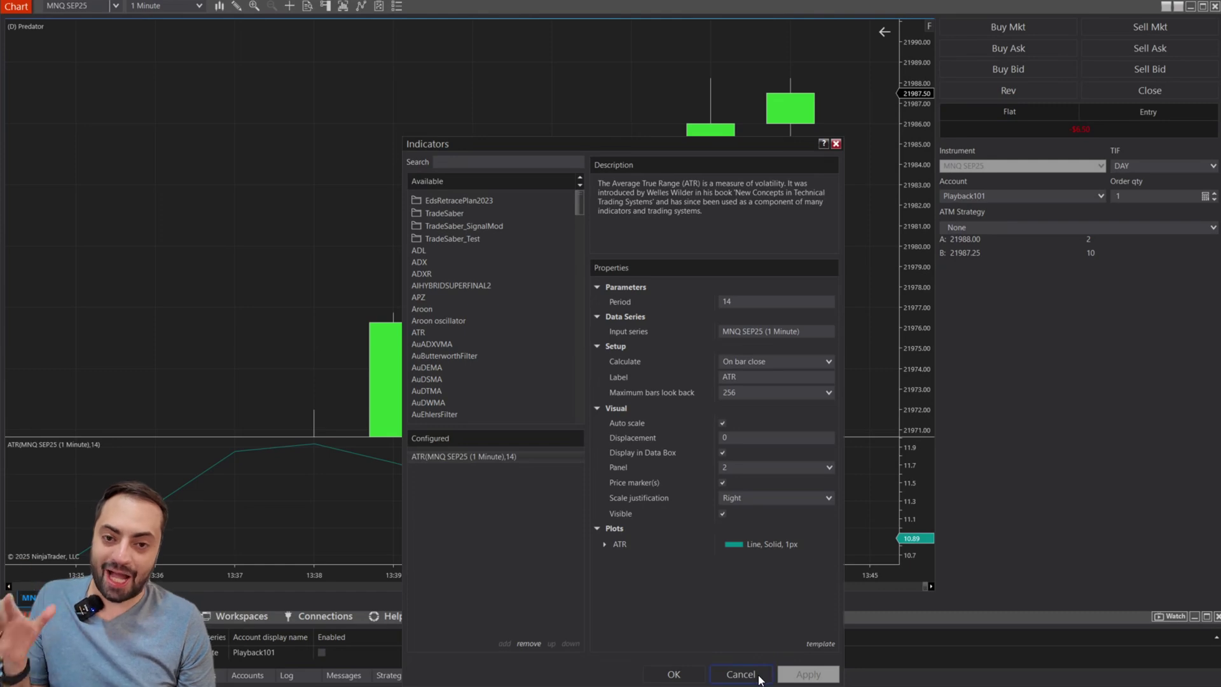
click(665, 678)
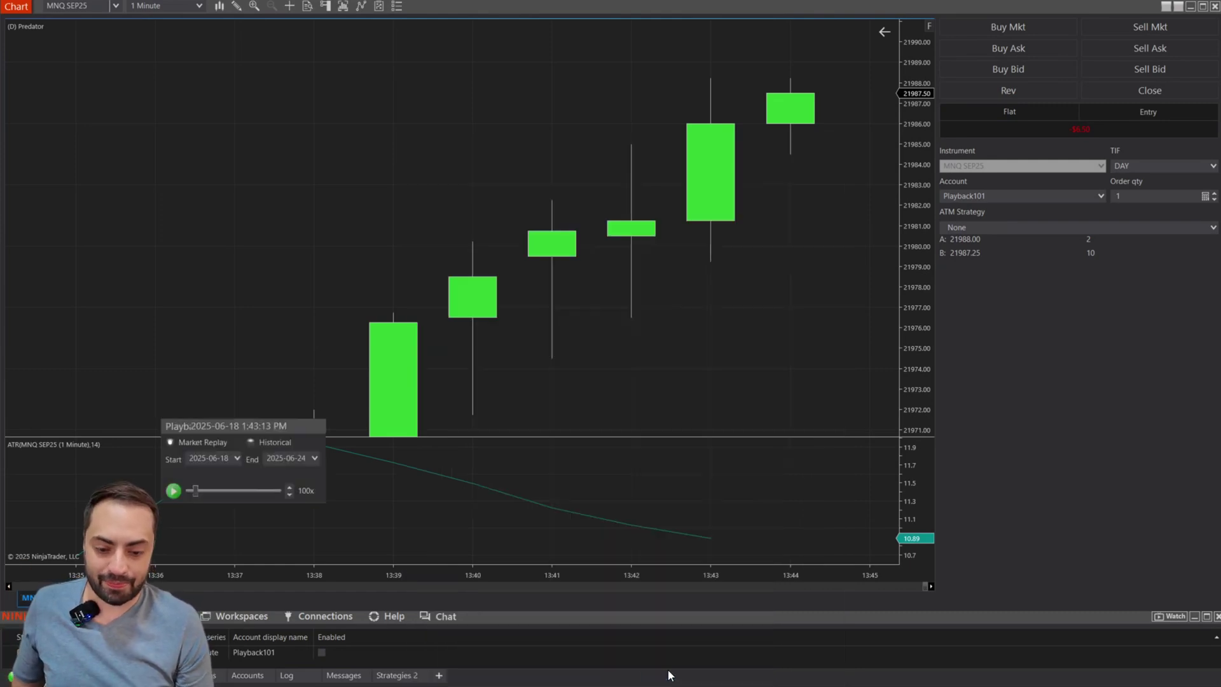
Step: Enable the strategy and examine how the ATR changes through quiet and volatile parts of the session
drag(508, 583, 650, 572)
click(322, 652)
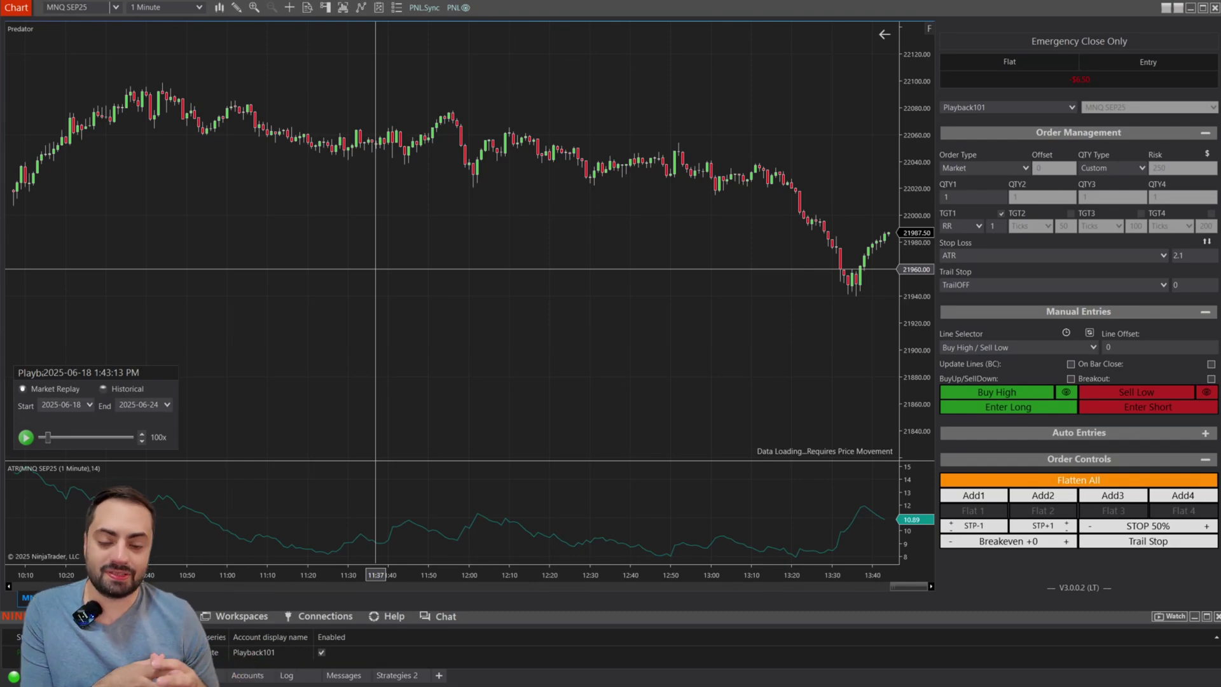
scroll(375, 269, down, 6)
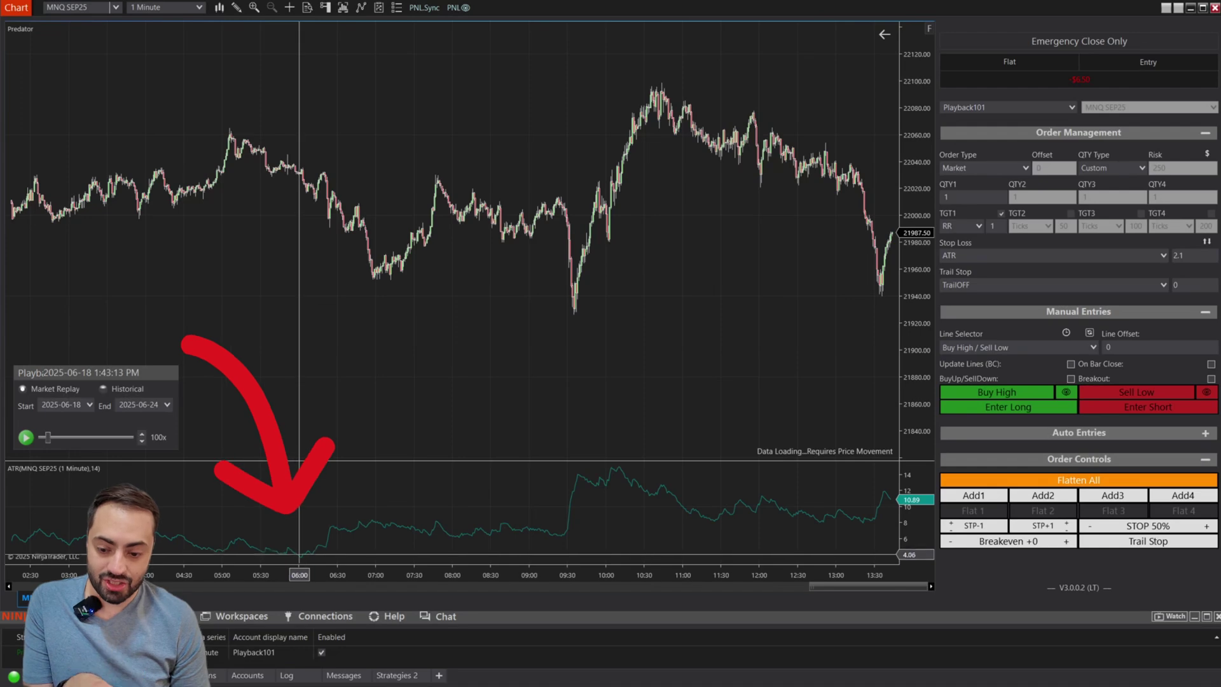
scroll(509, 525, up, 5)
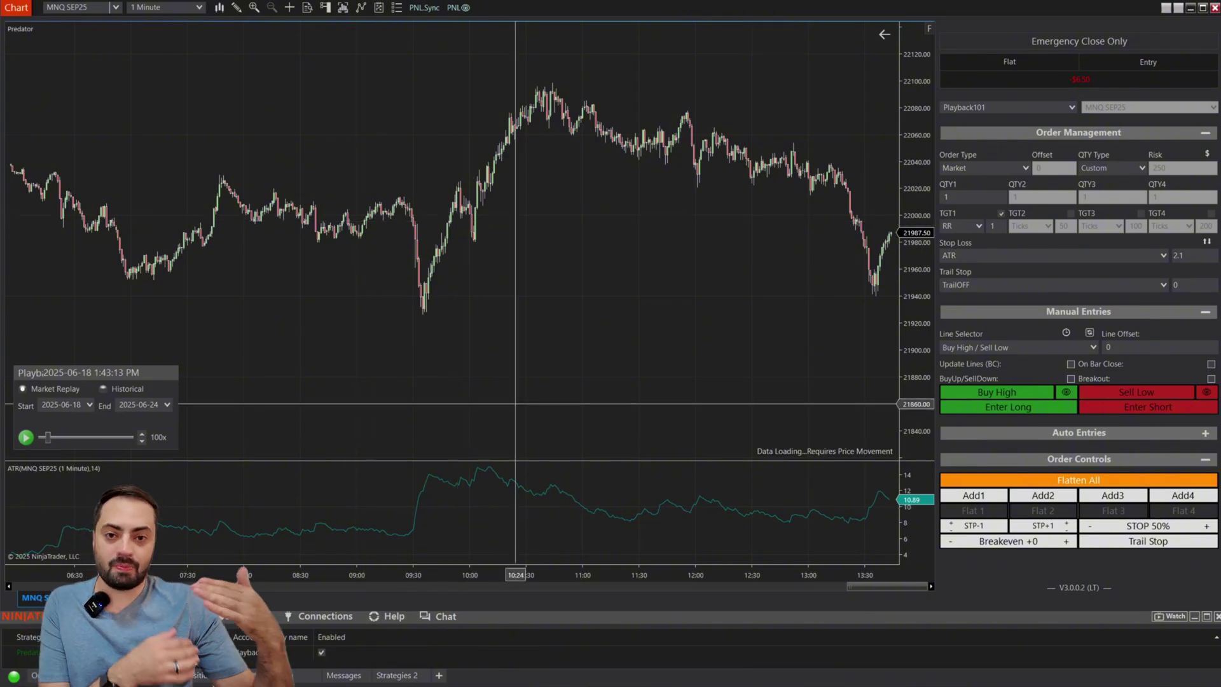
scroll(604, 298, down, 3)
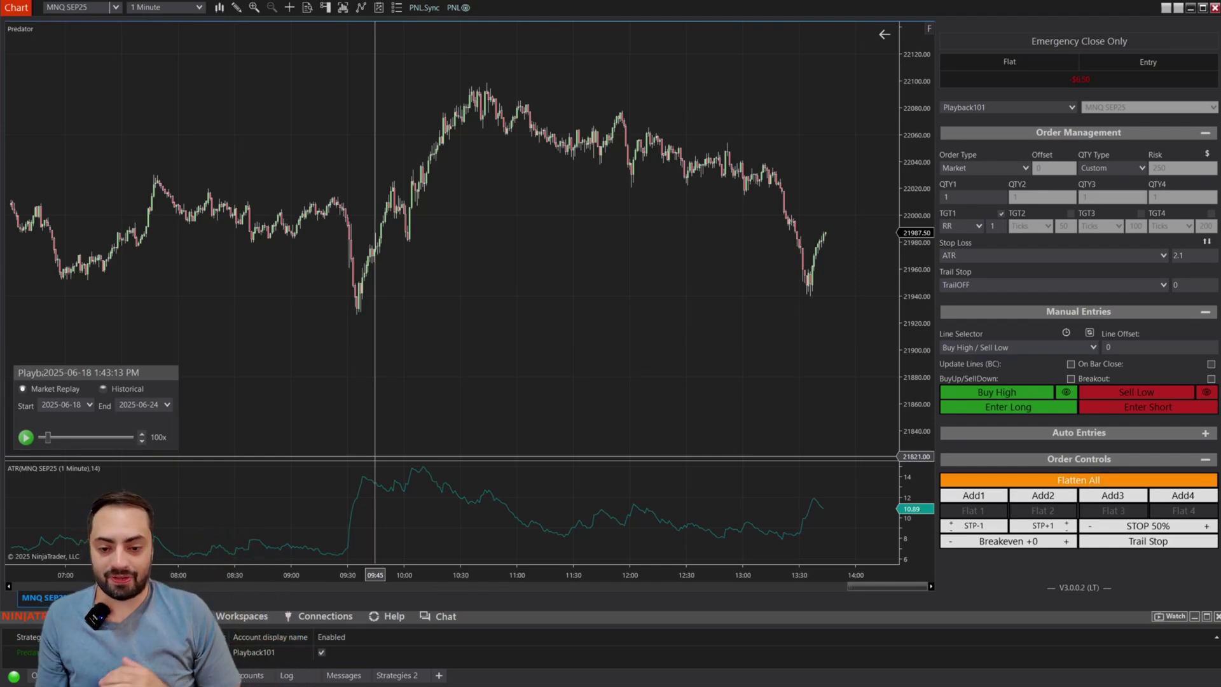
Step: Enter a long position using the ATR stop loss with the 2.1 offset and inspect where the stop is placed
click(1186, 257)
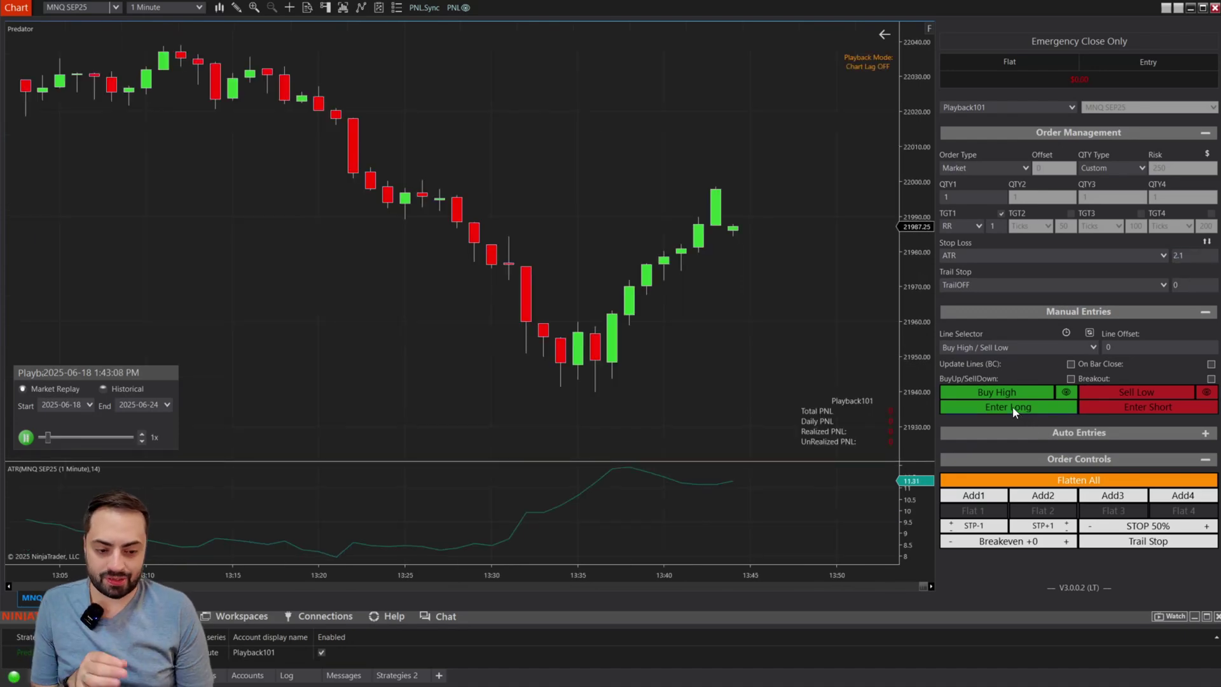
click(1013, 408)
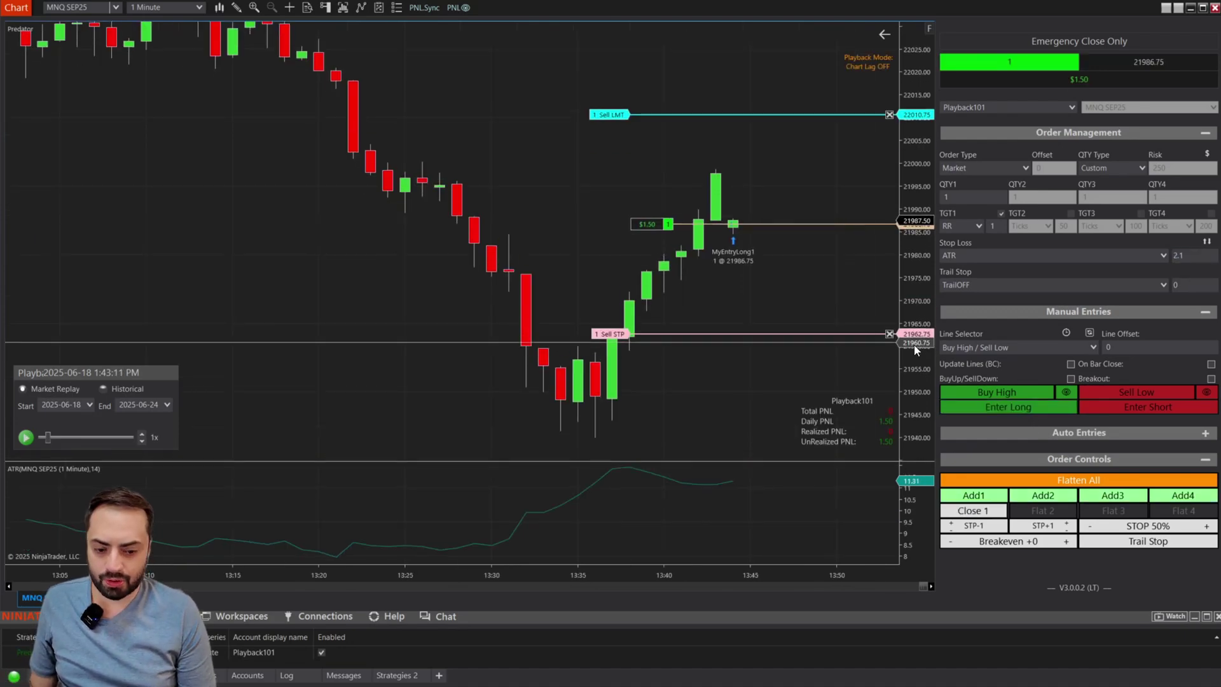
drag(817, 576, 630, 576)
scroll(646, 415, down, 3)
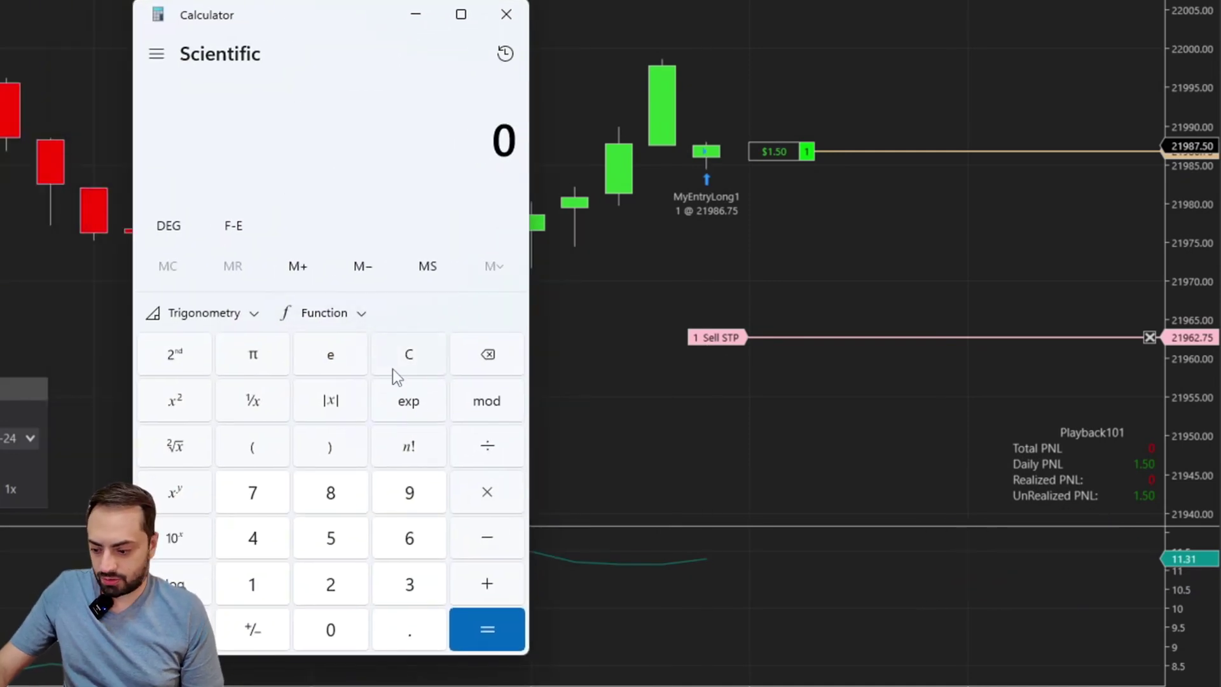
Step: In Calculator, multiply the ATR value 11.31 by the 2.1 offset to work out the stop distance
text(11.31)
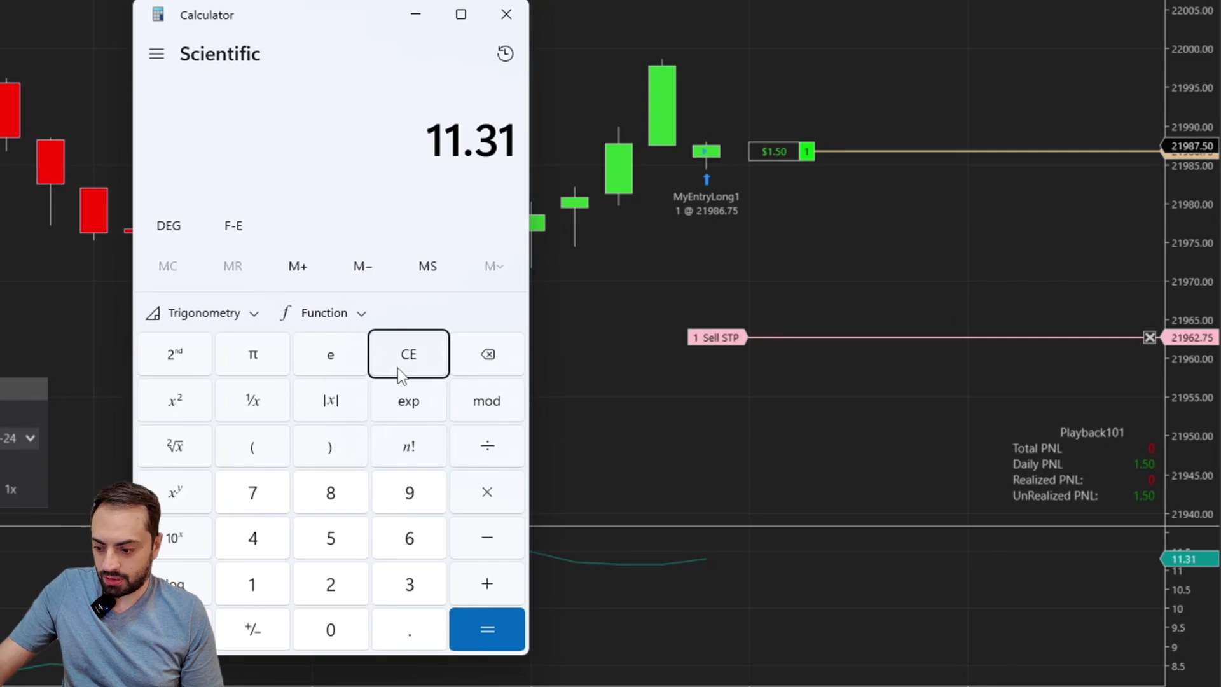
text(2.1)
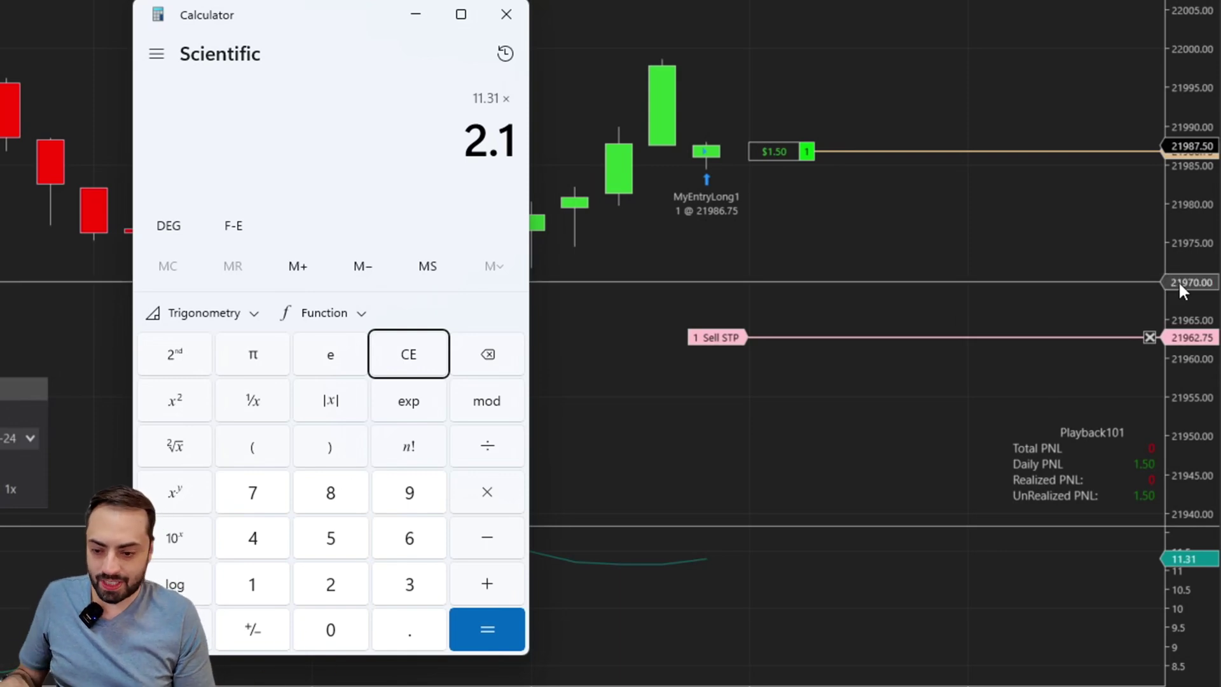
key(Return)
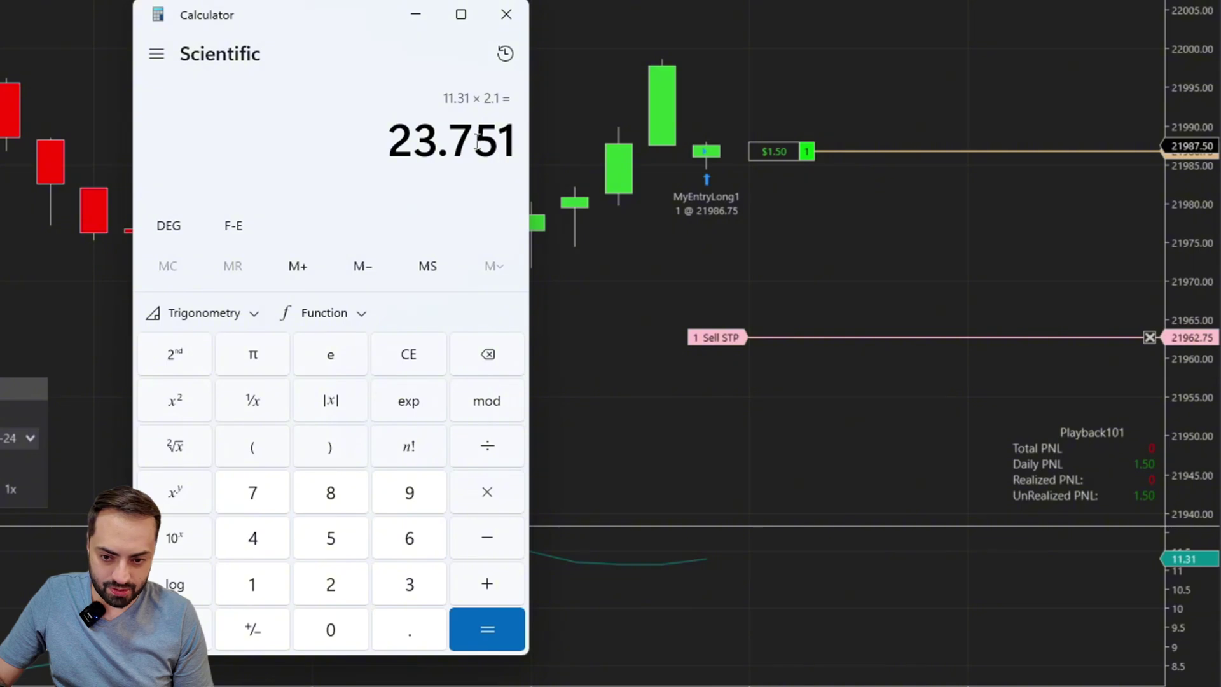
Step: Subtract the 23.751 stop distance from the 21986.75 entry price to check the stop level
text(21)
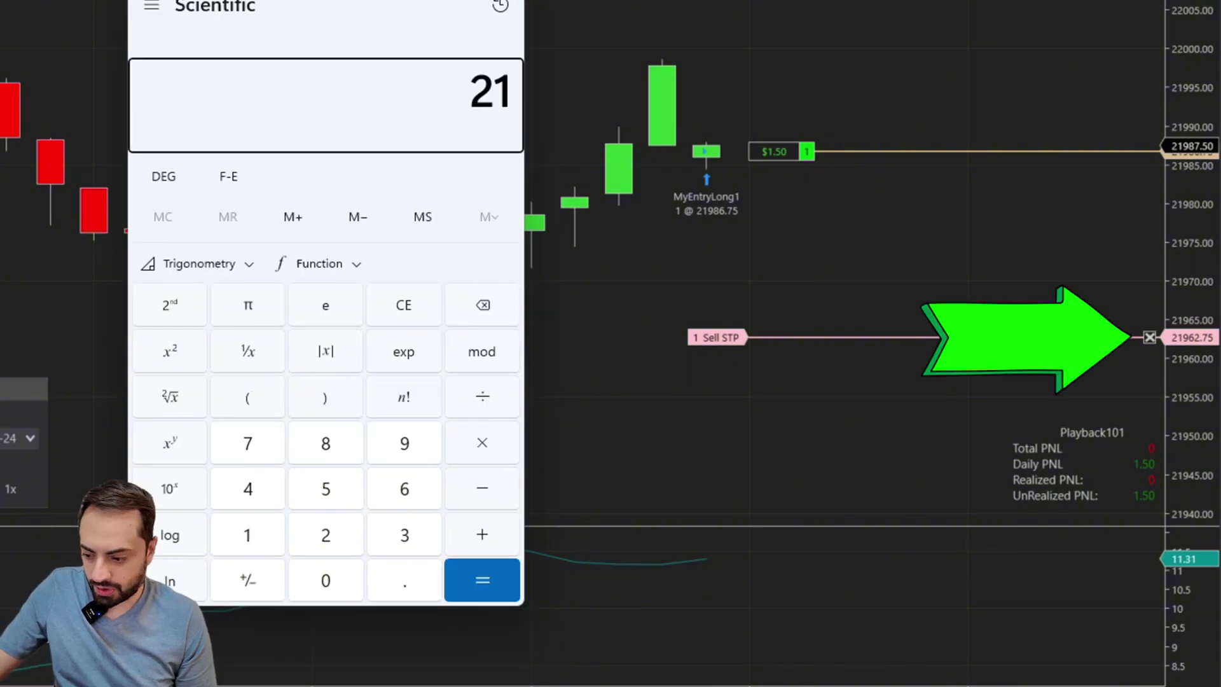
text(98)
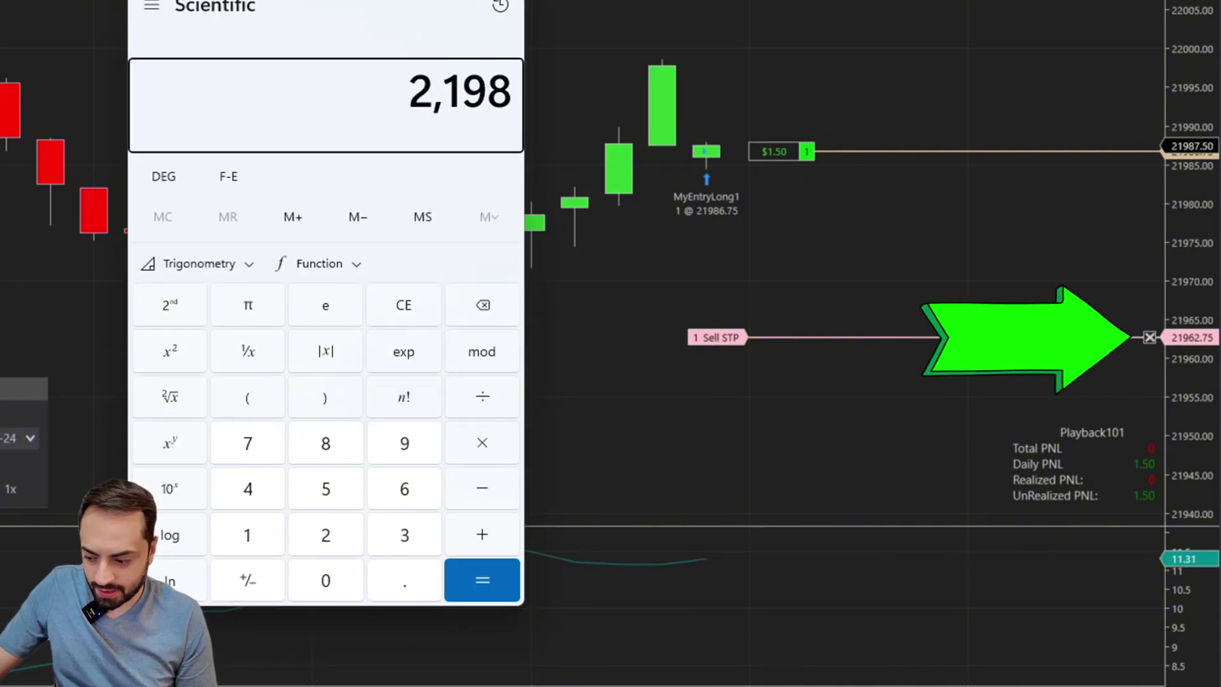
text(6.75)
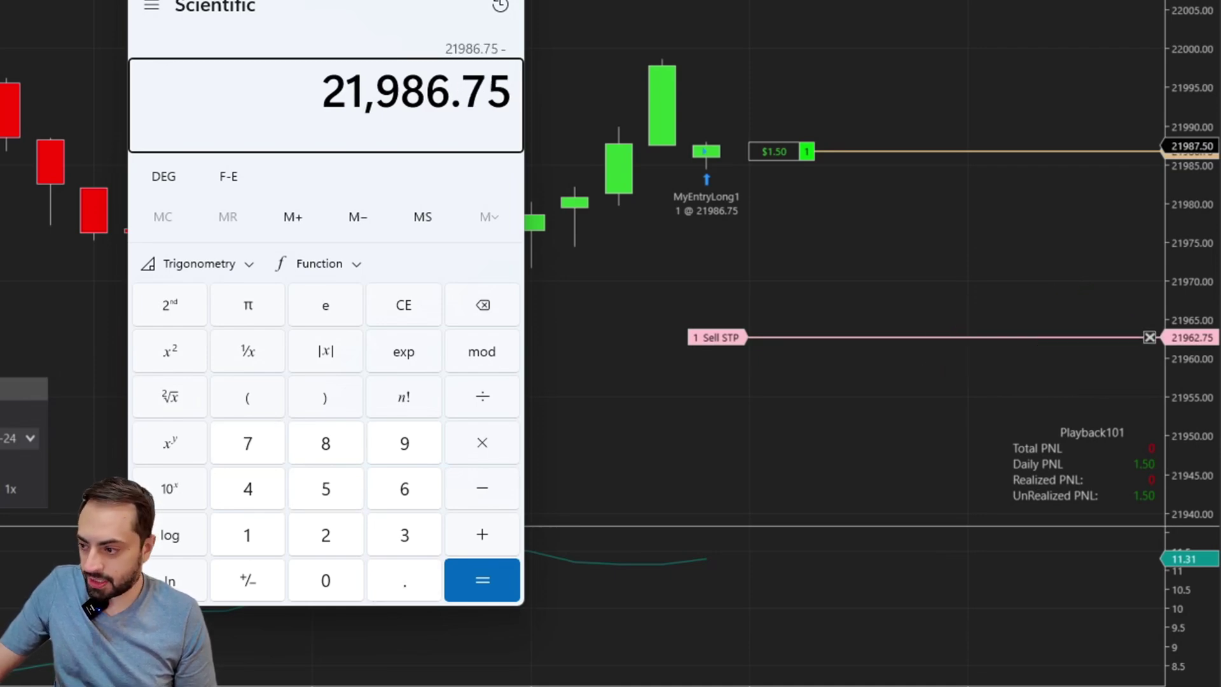
text( - 23.75)
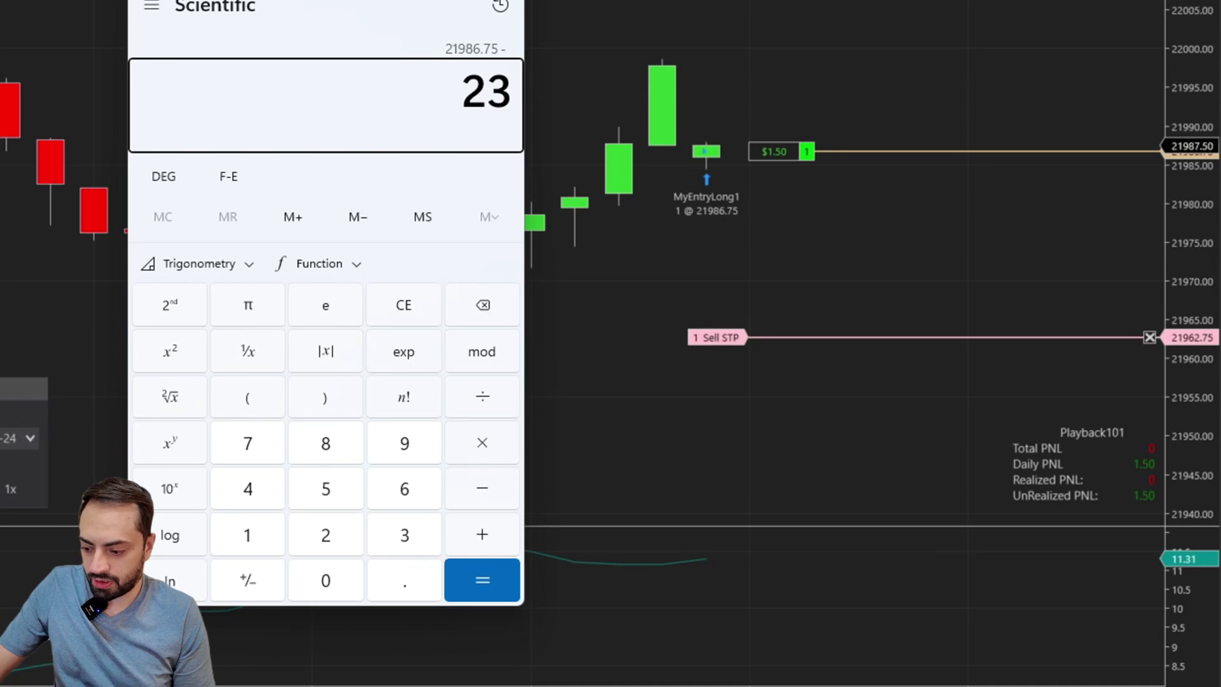
text(1)
key(Return)
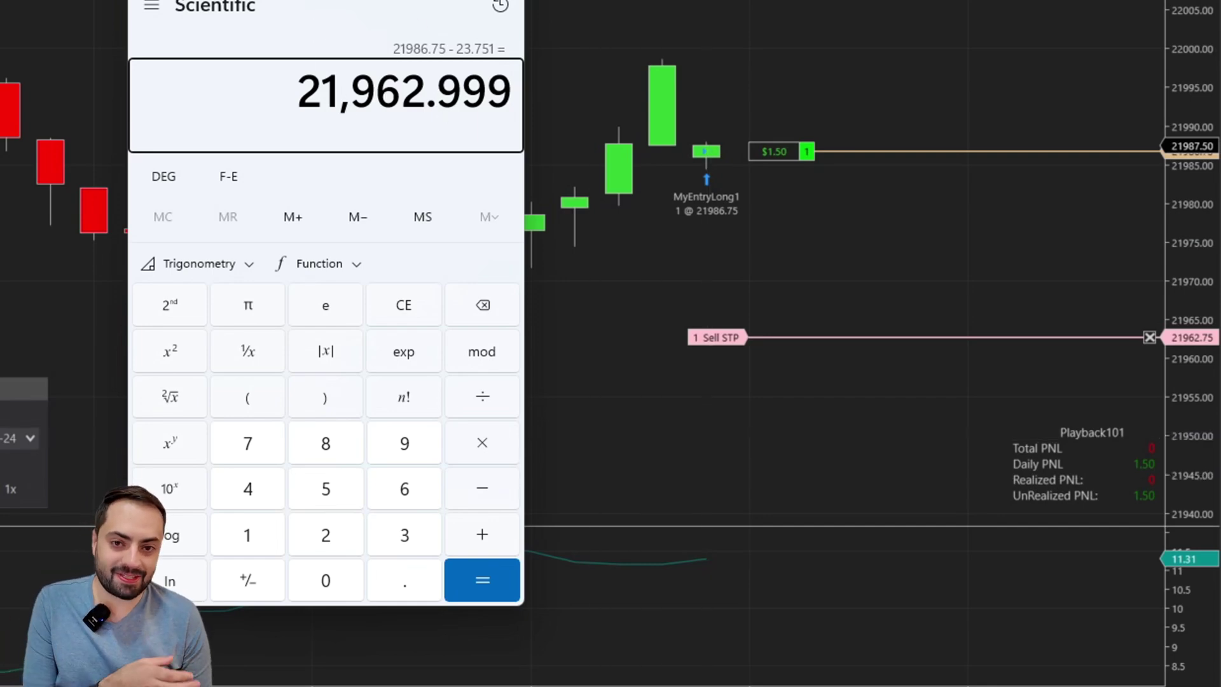
Step: Review the ATR stop's offset, minimum and maximum stop distances and the ATR Period in the strategy properties
click(713, 597)
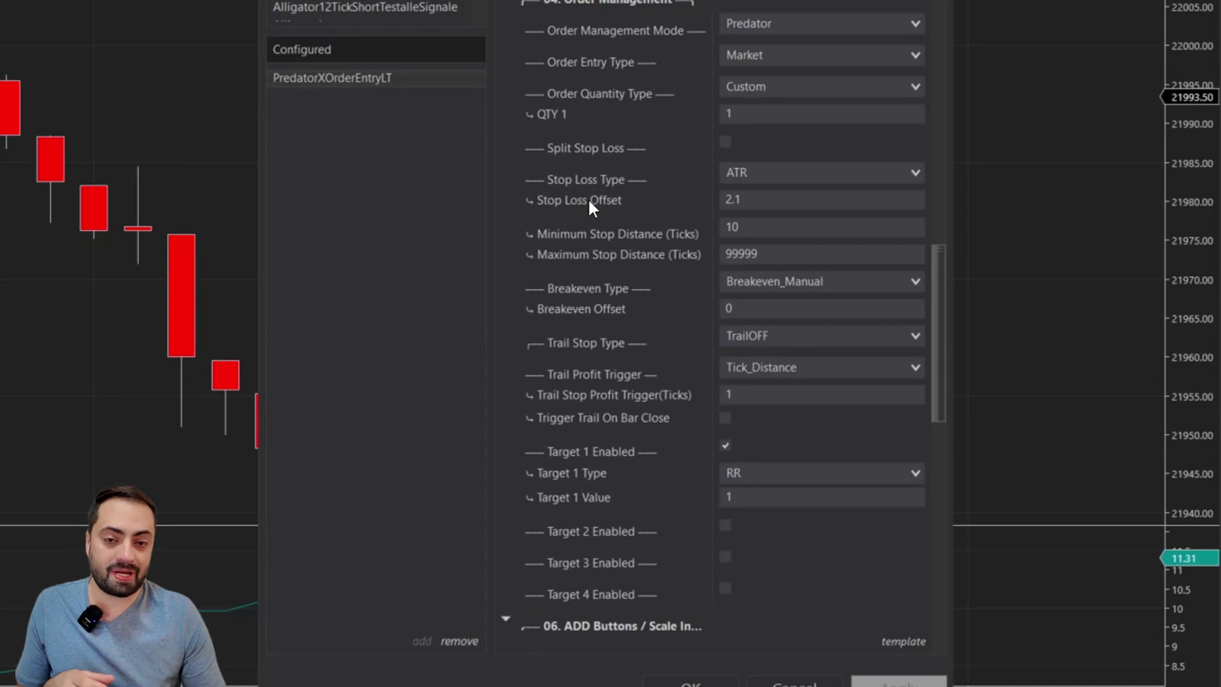
click(654, 197)
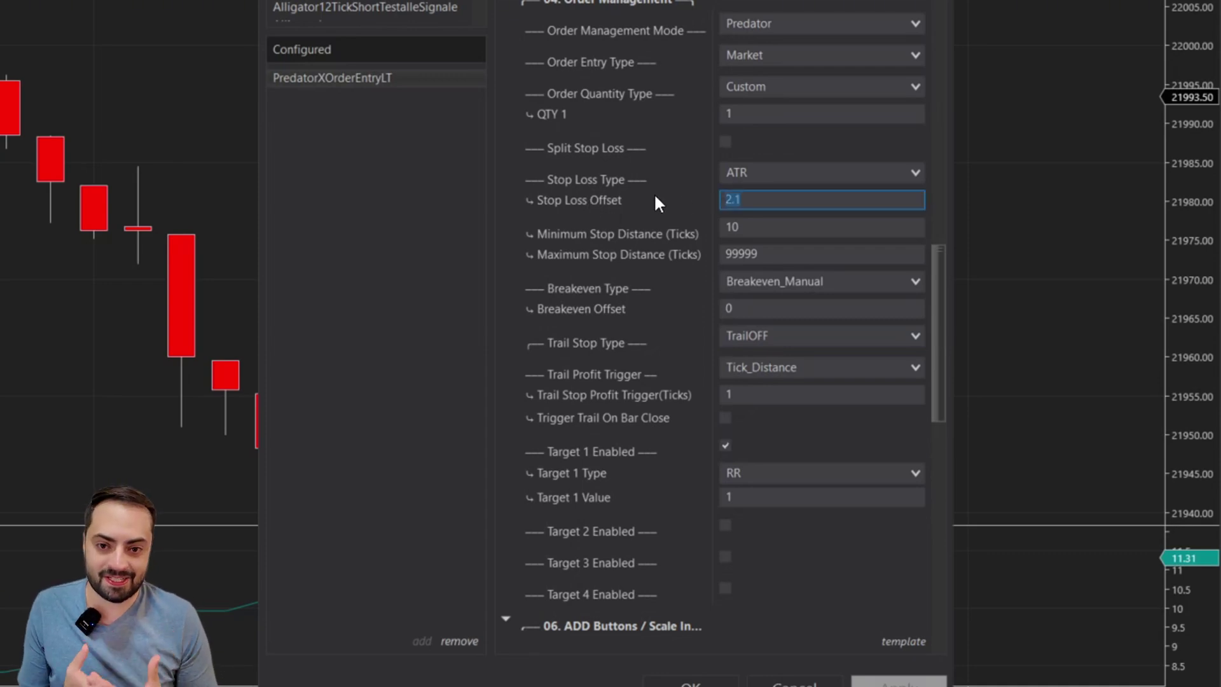
key(shift+Tab)
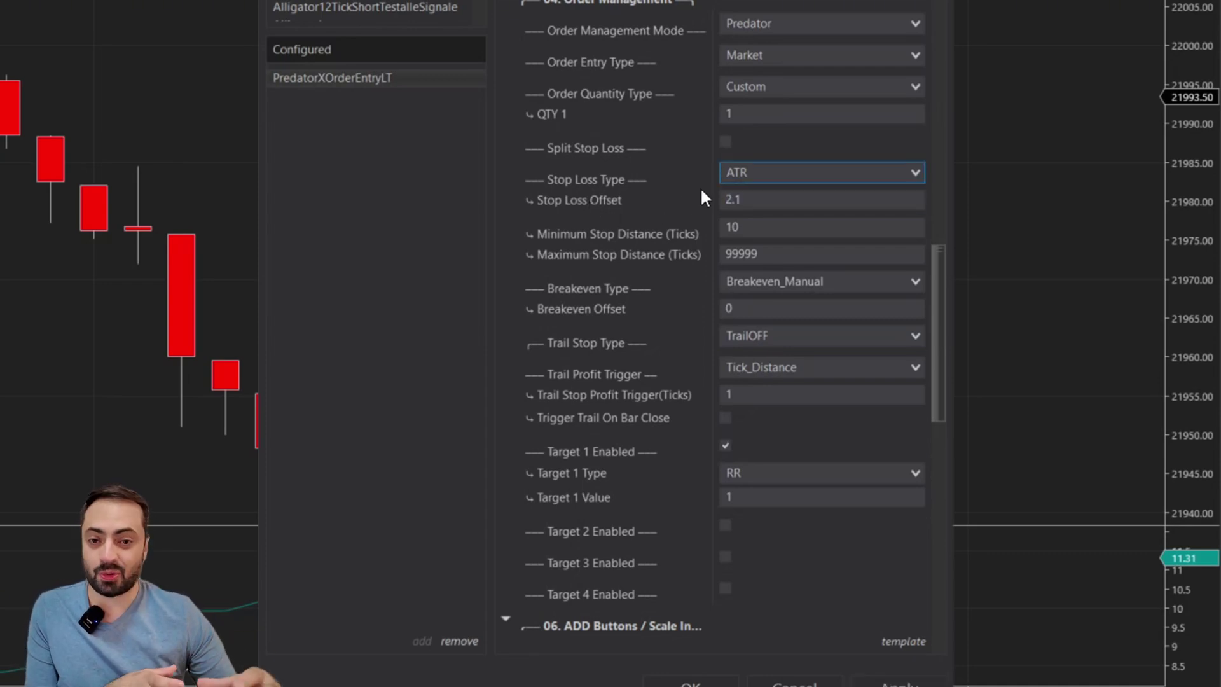
click(737, 171)
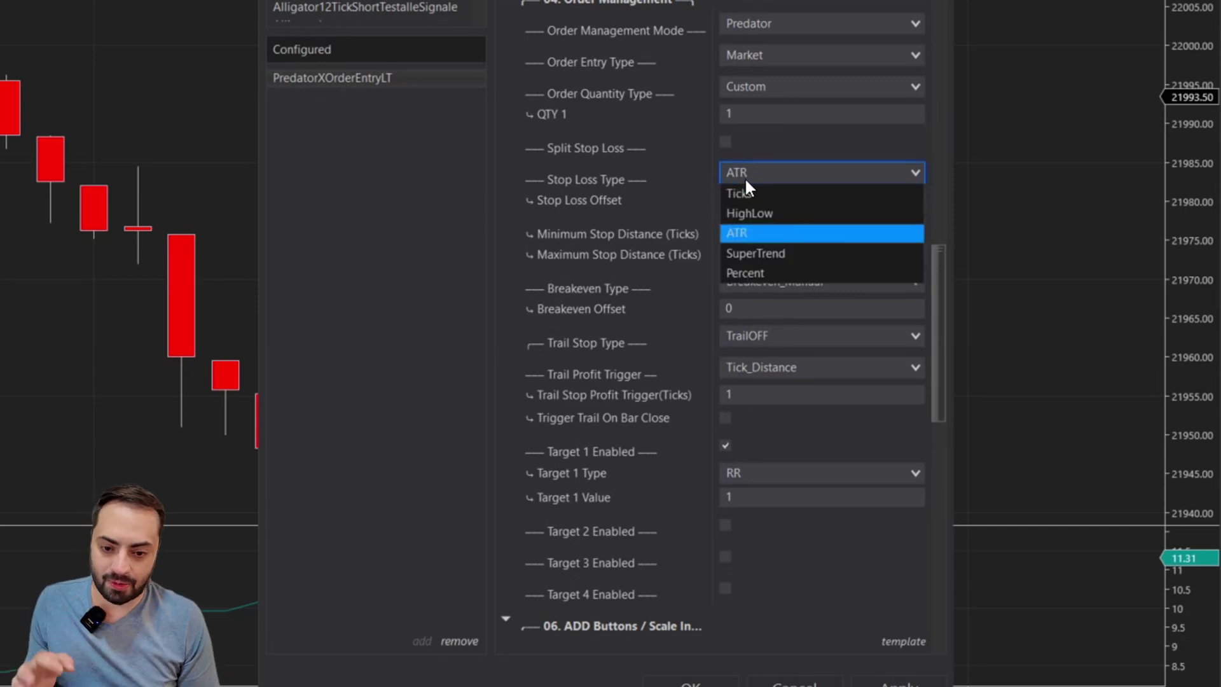
click(678, 191)
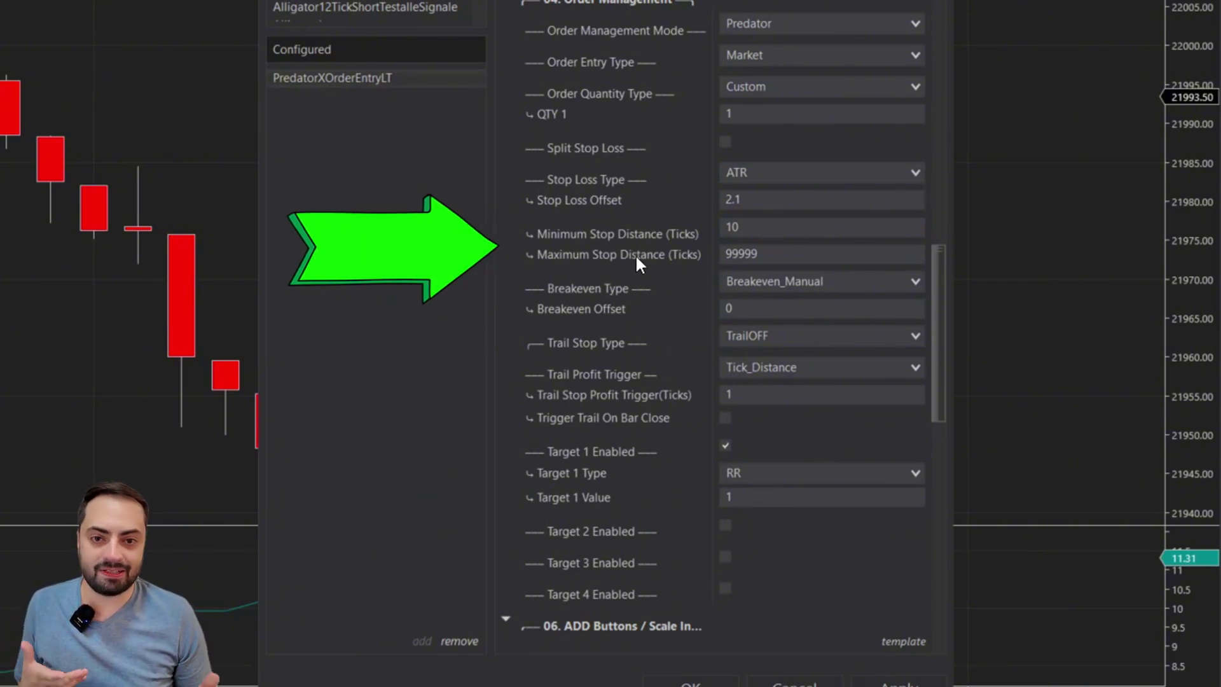
scroll(937, 227, up, 3)
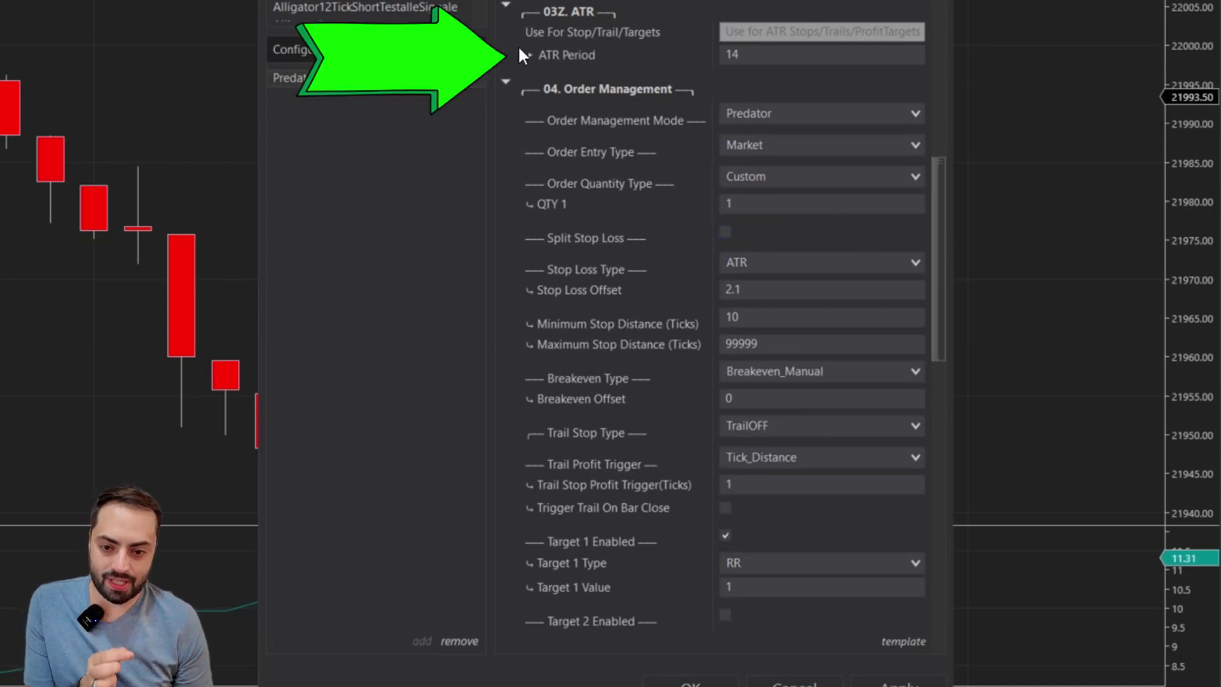
click(731, 54)
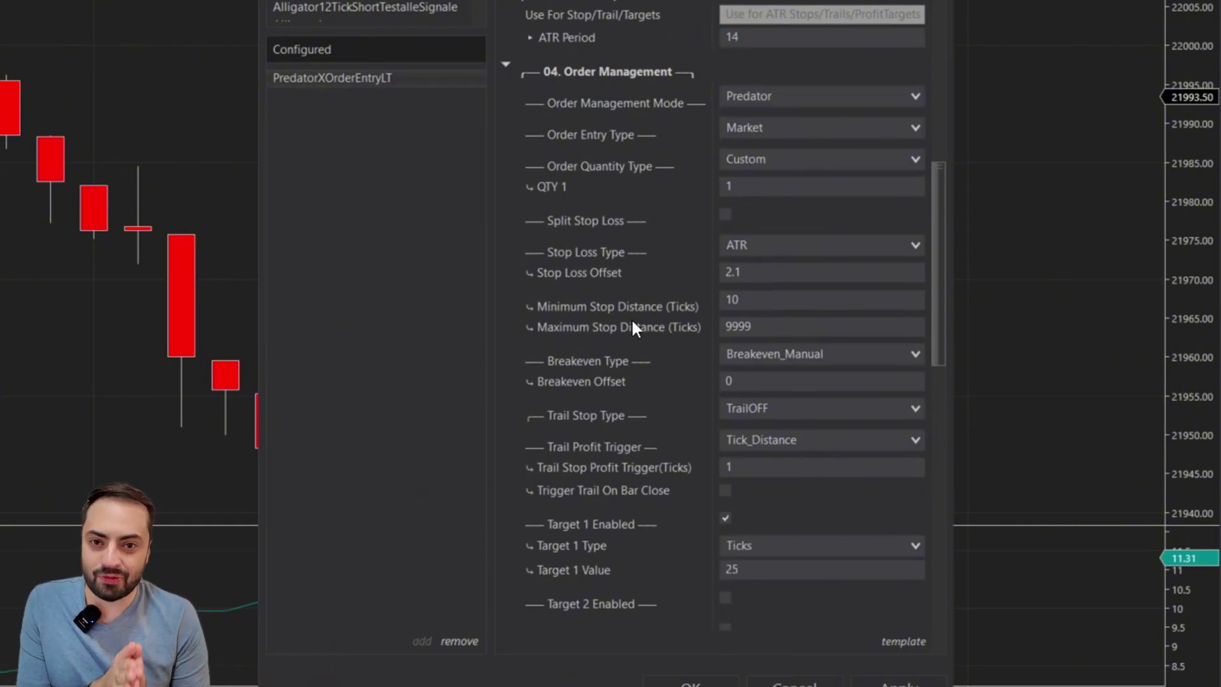
Step: Set the strategy's Stop Loss Type to SuperTrend with a 0 offset, review its SuperTrend settings and enable the strategy
click(768, 245)
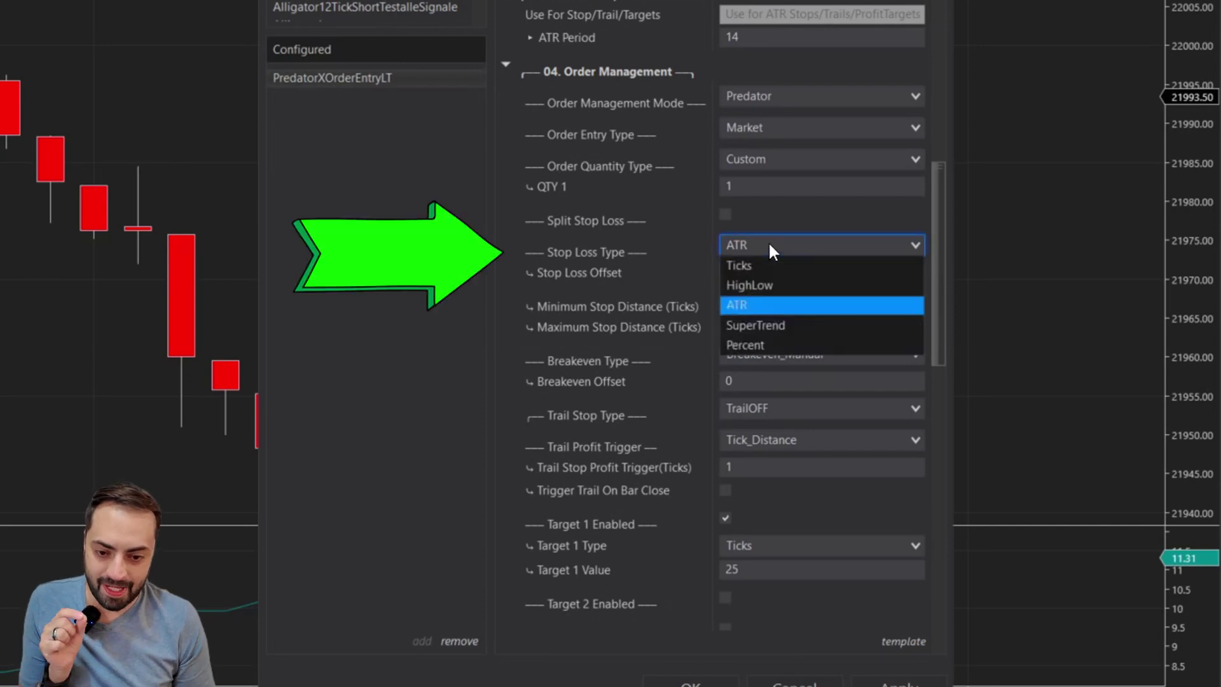
click(779, 321)
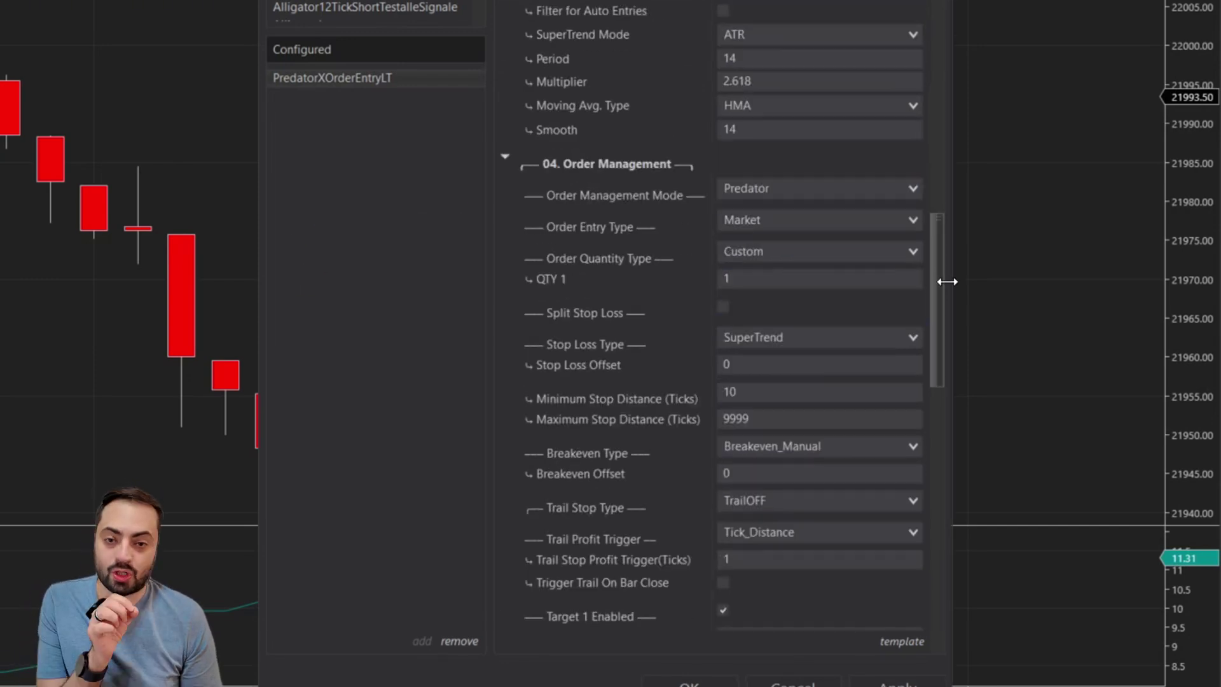
drag(932, 291, 940, 213)
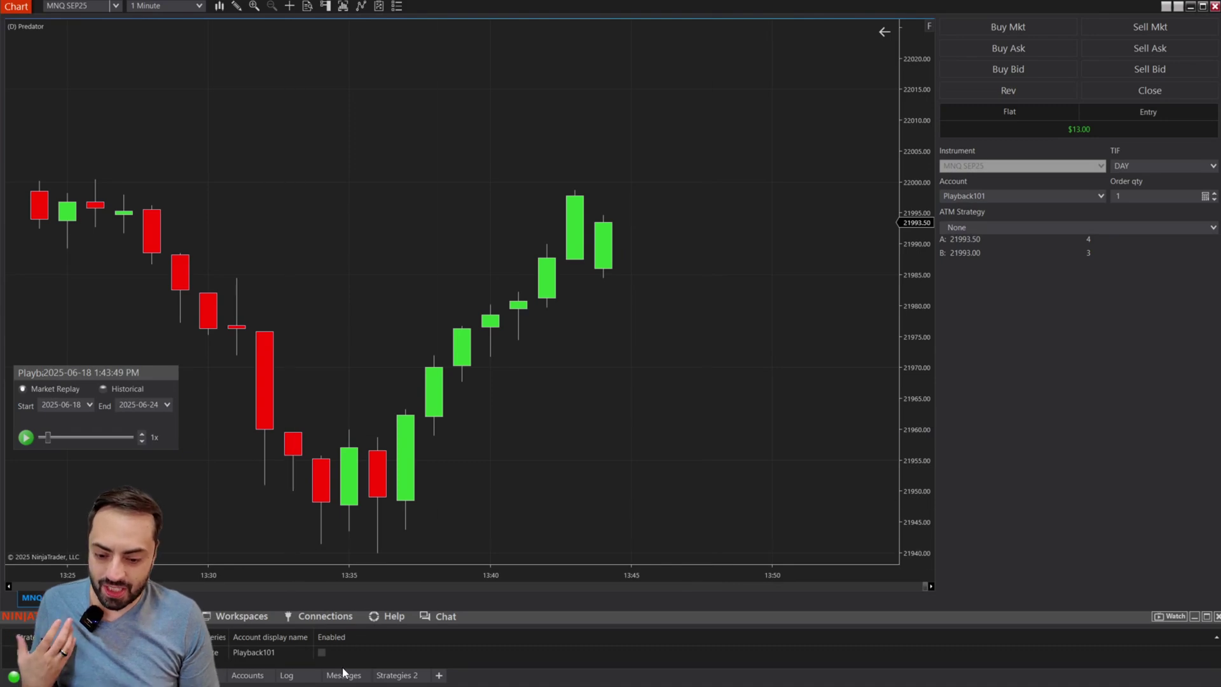
click(320, 653)
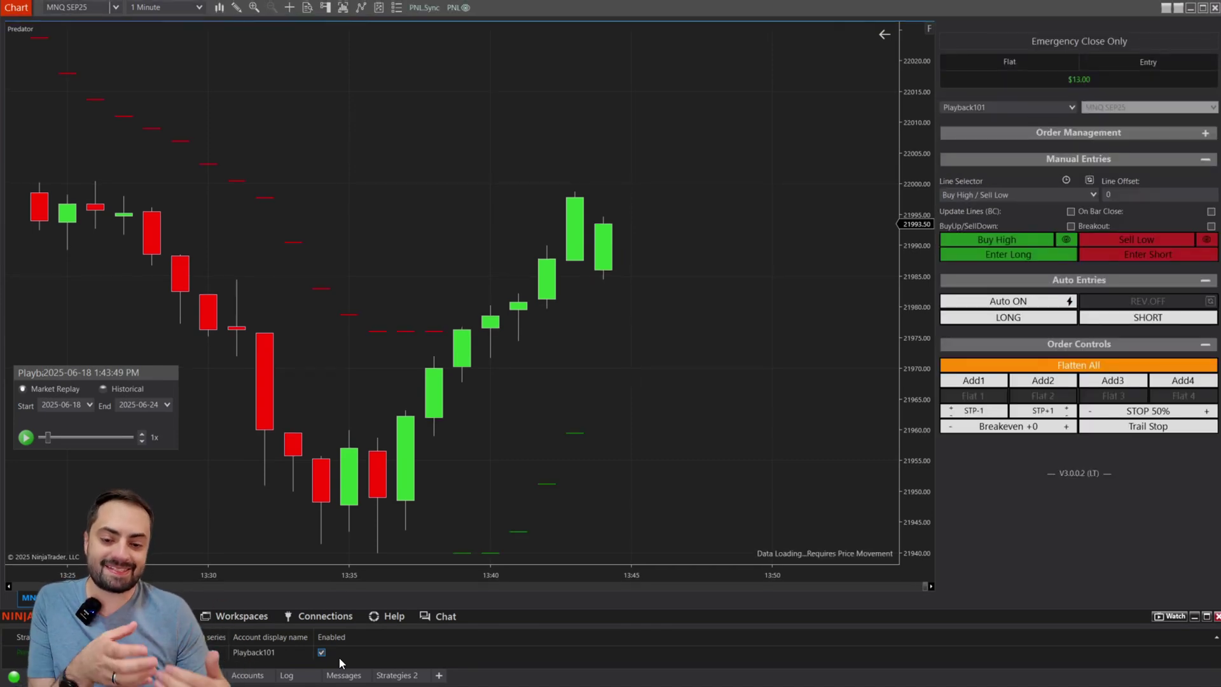
Step: Enter a long position with the SuperTrend stop loss and move its sell limit target up to 22051.50
scroll(861, 225, down, 2)
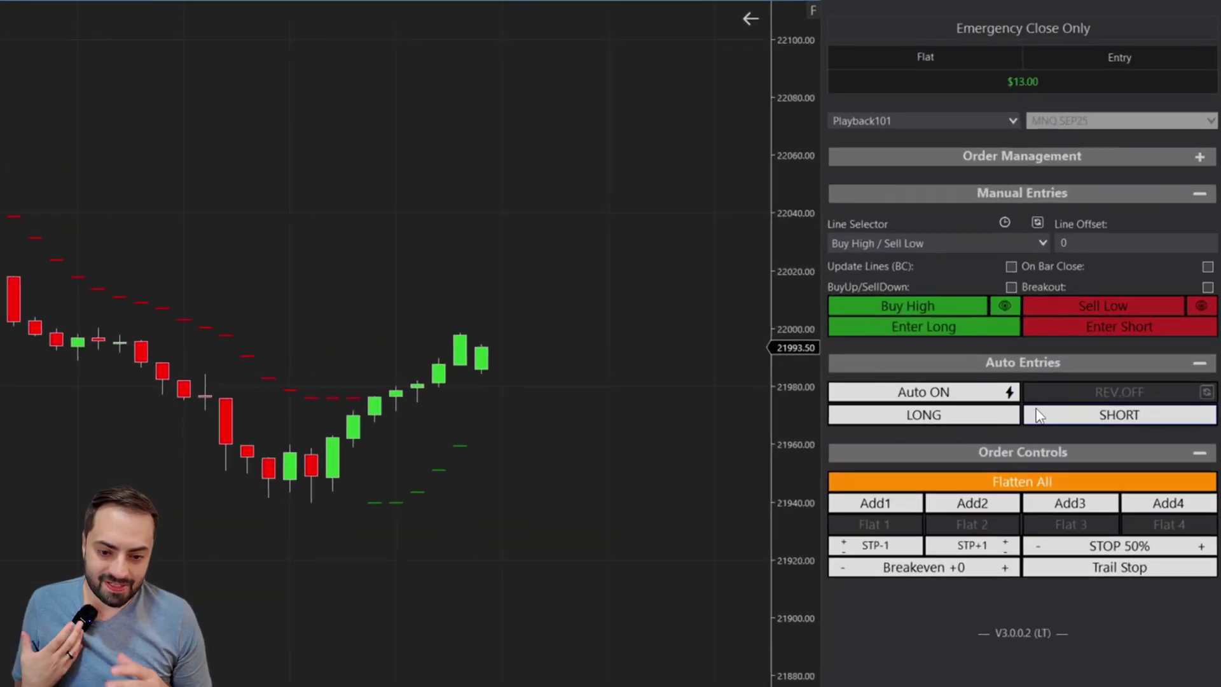
click(941, 328)
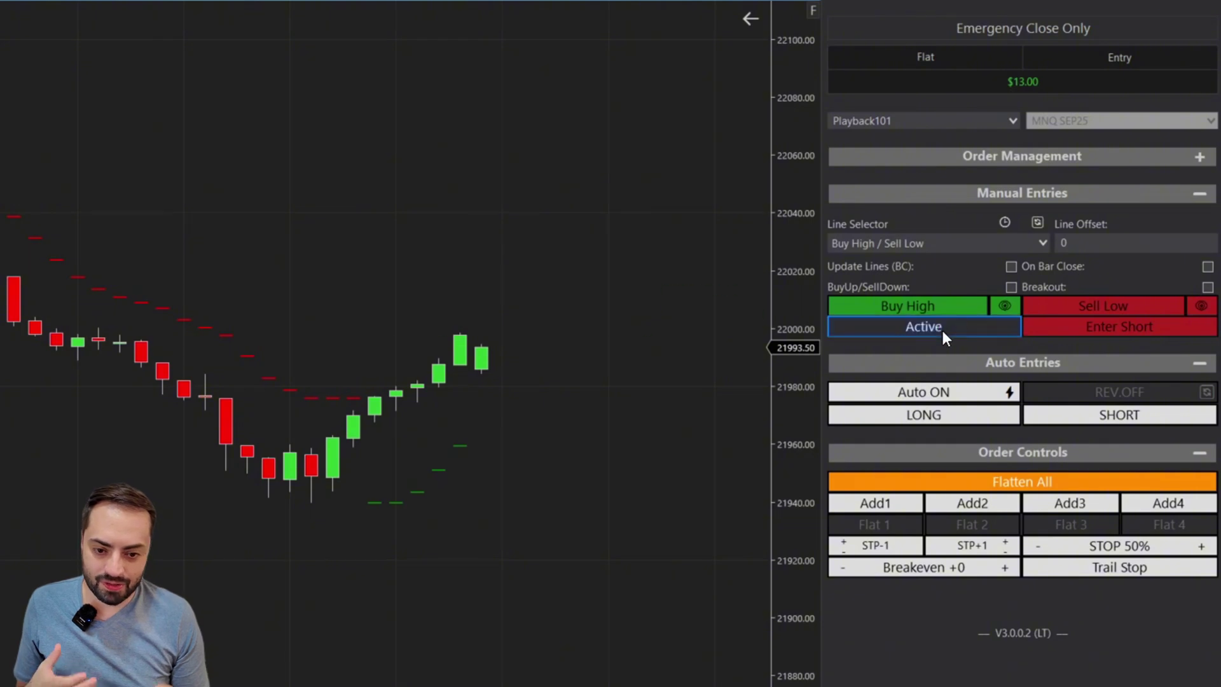
click(1188, 159)
click(1189, 158)
drag(360, 328, 358, 180)
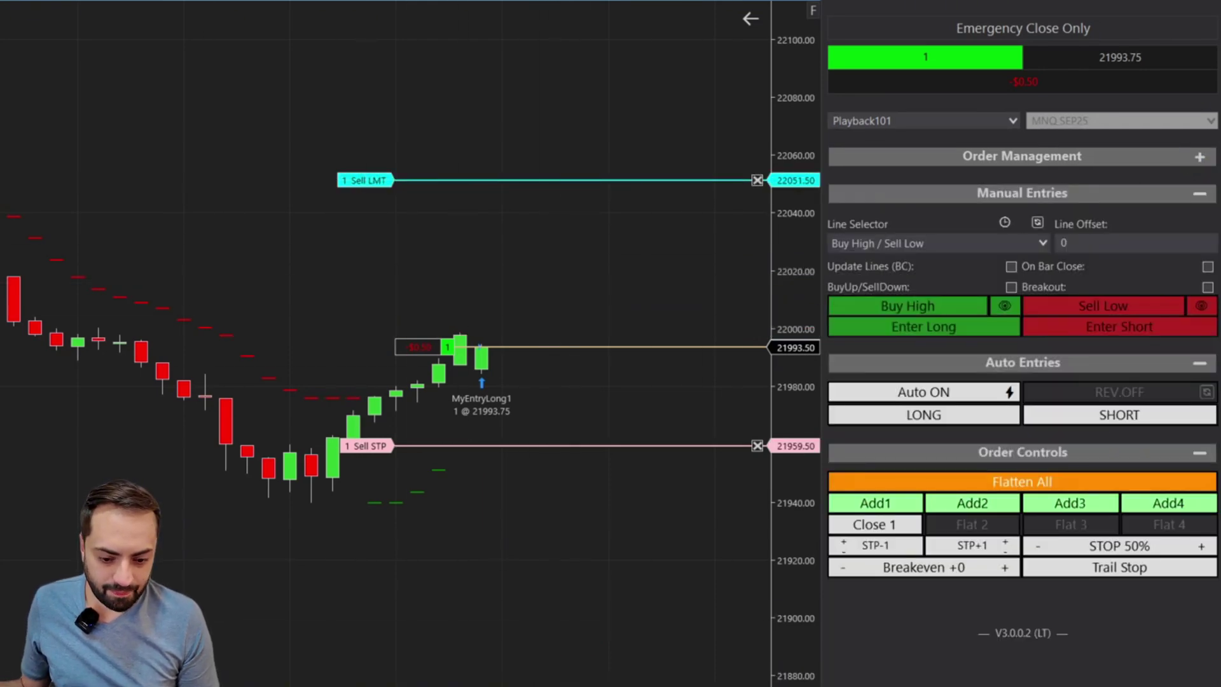
Step: Enter a short position, compare its stop with the SuperTrend line above price, and flatten the position
scroll(594, 421, up, 2)
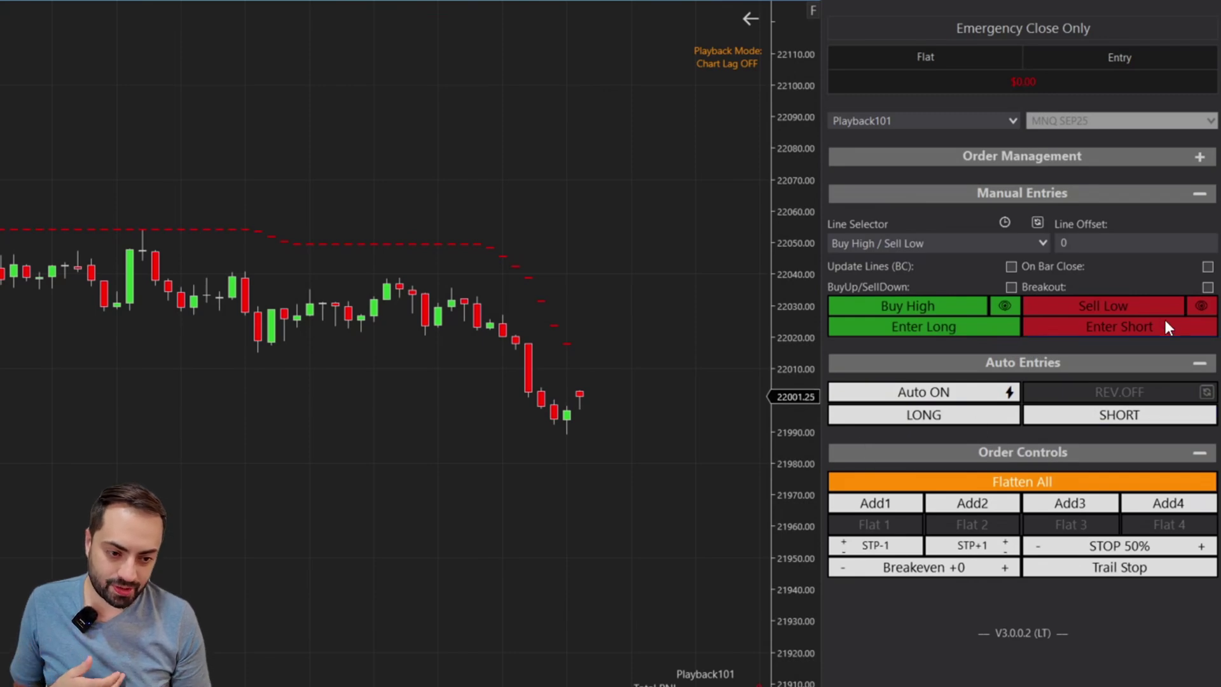
click(1166, 321)
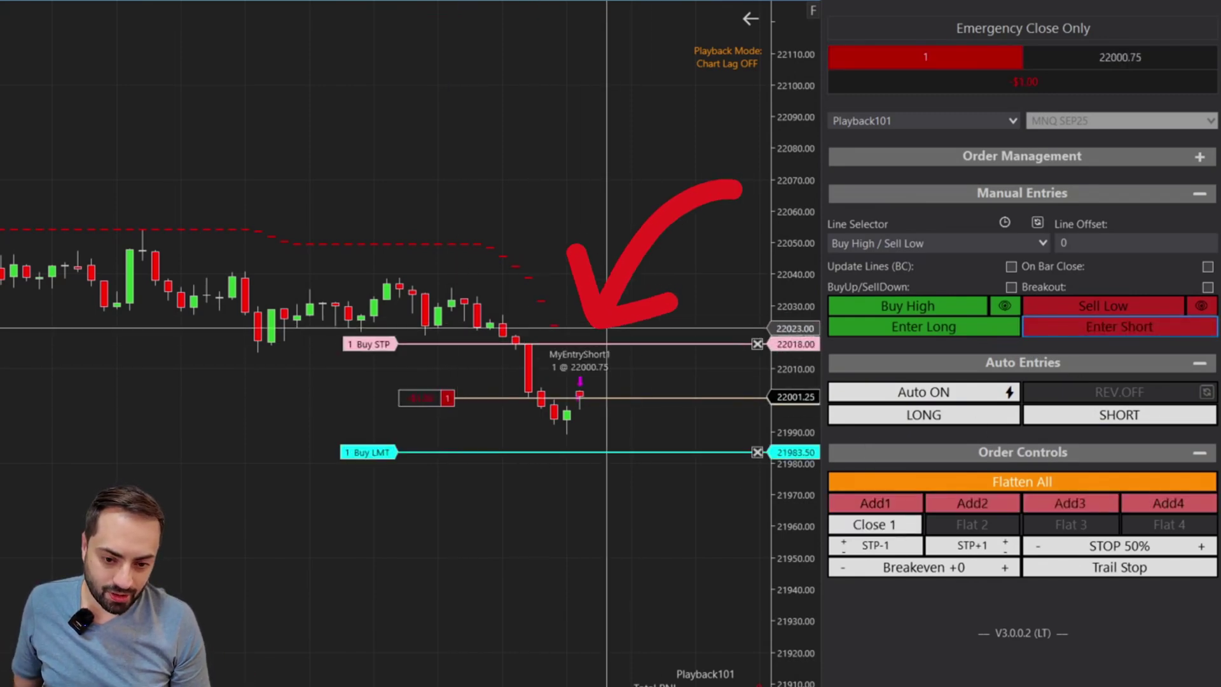
drag(604, 318, 337, 545)
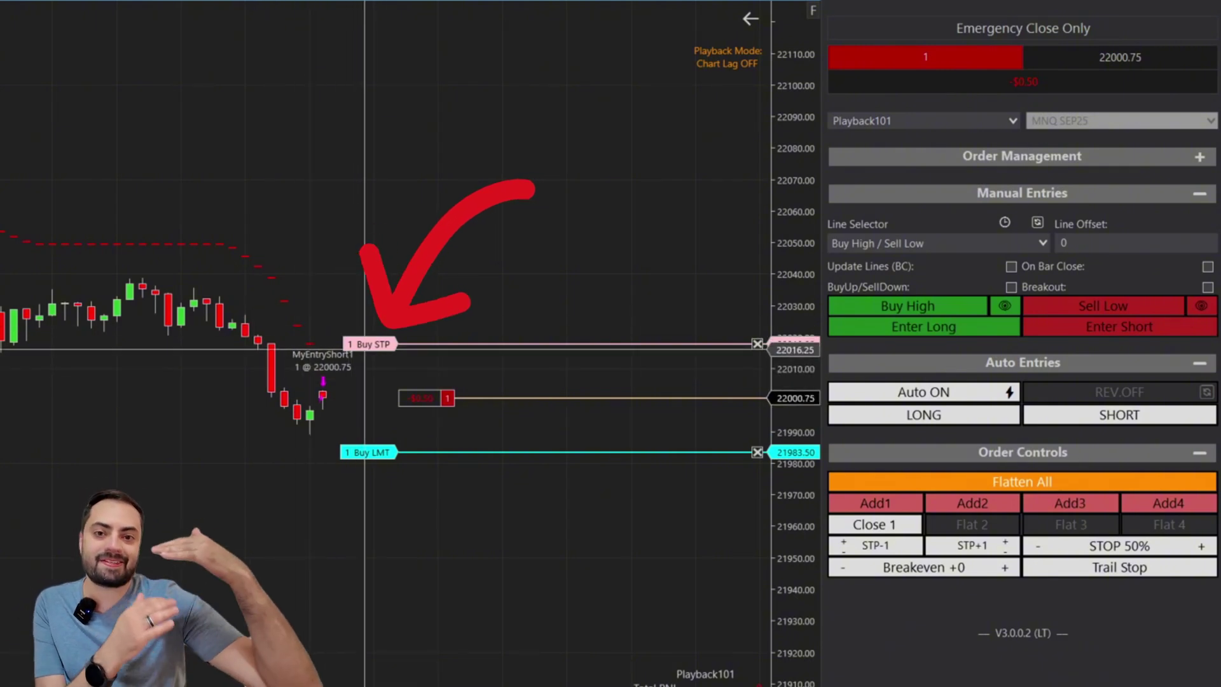
click(1103, 483)
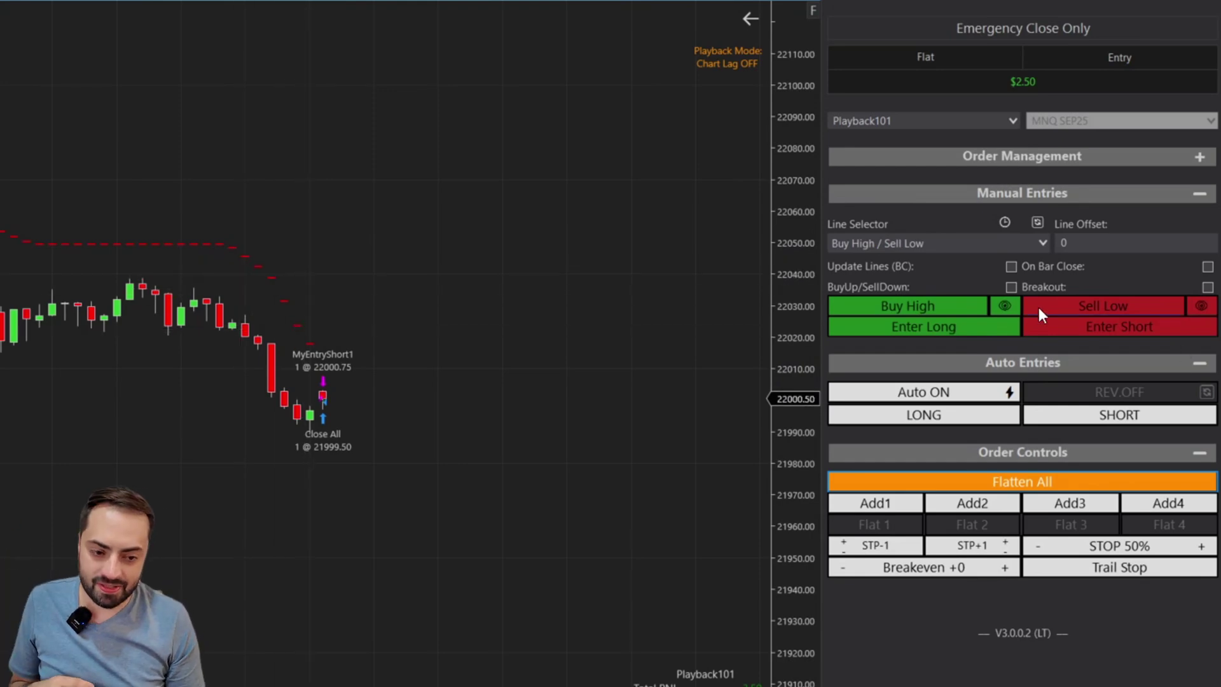
Step: Enter a long position while the SuperTrend line is above price, inspect its stop placement, and flatten it
click(945, 328)
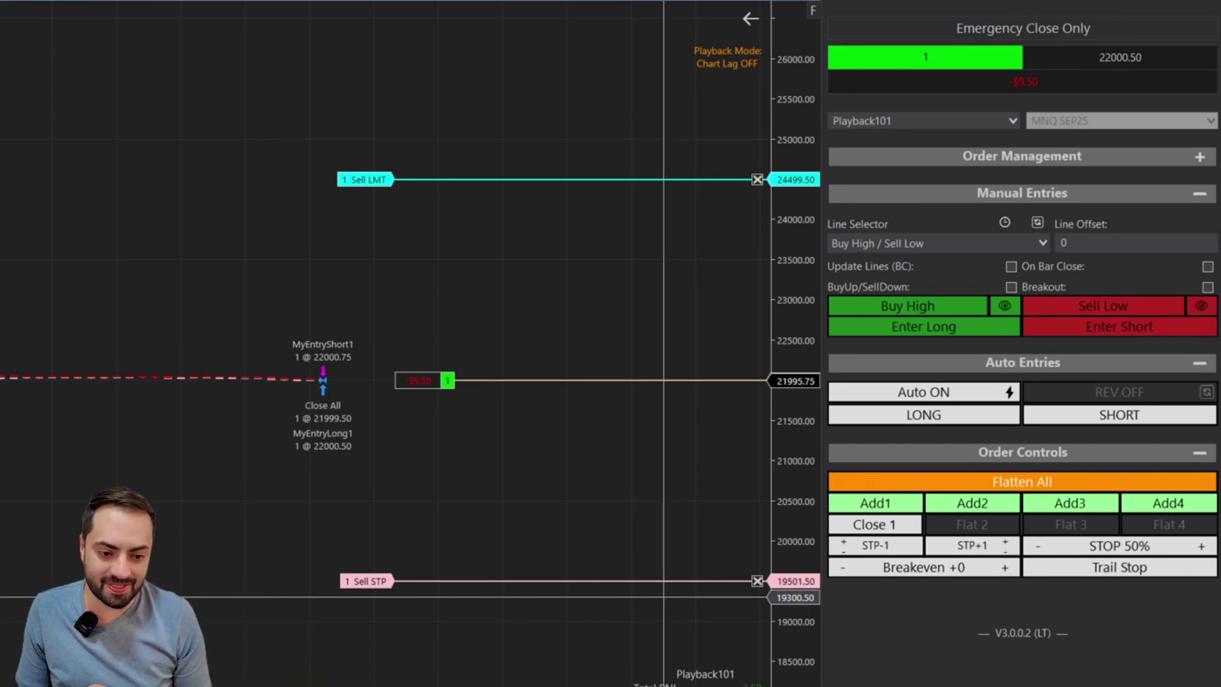
click(1051, 480)
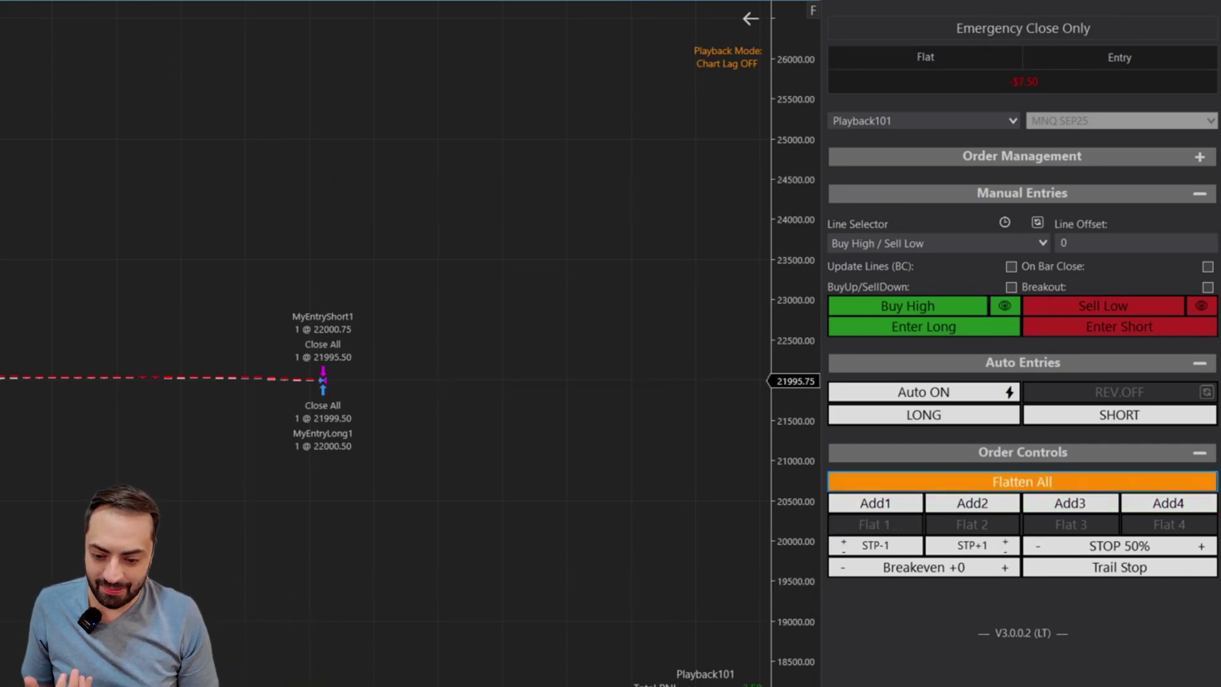
Step: Open the strategy properties and select the Maximum Stop Distance (Ticks) value under the SuperTrend stop loss
right_click(343, 61)
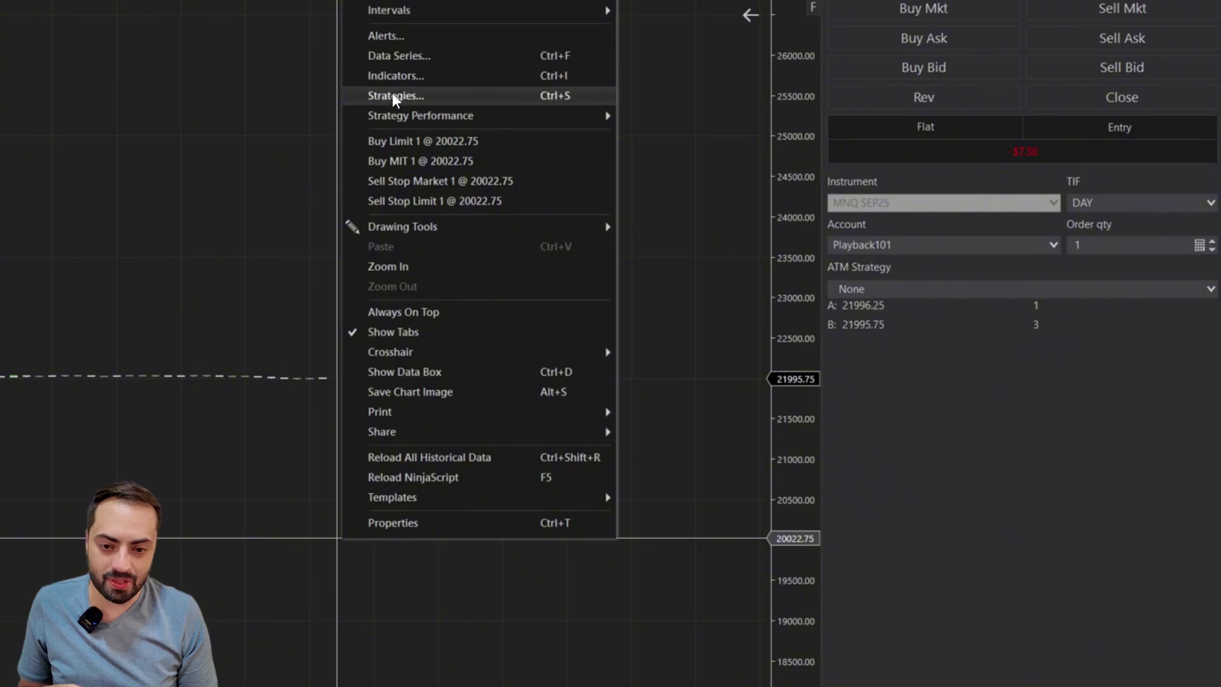
click(392, 93)
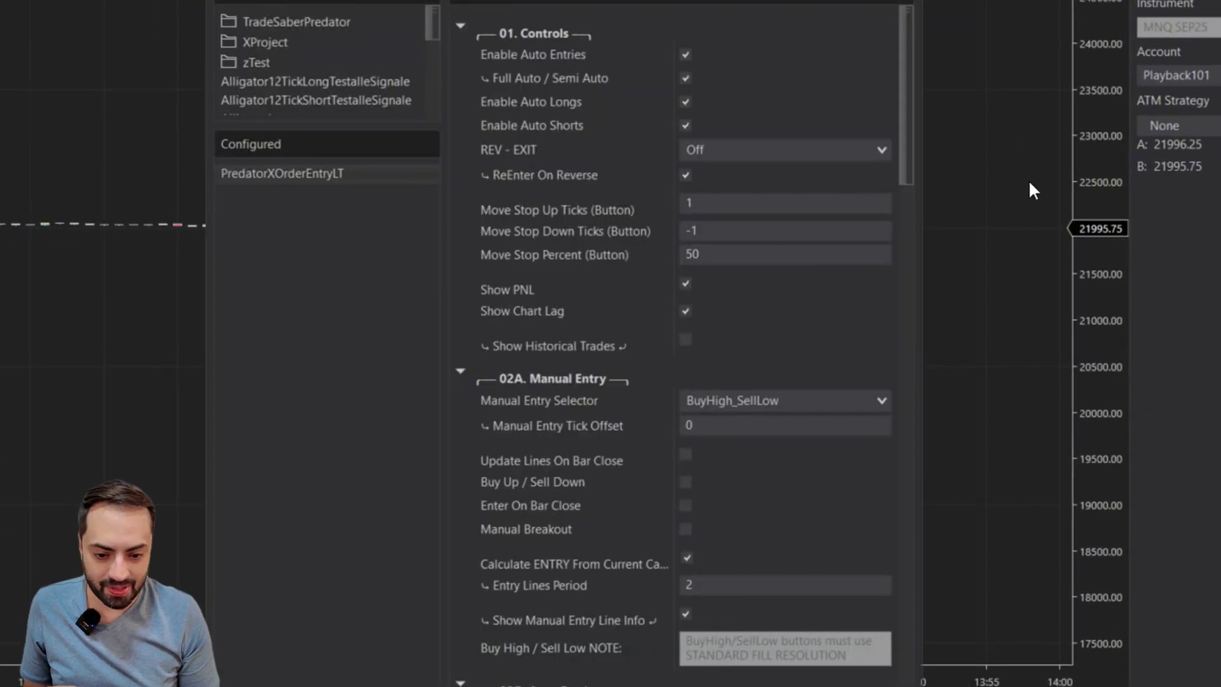
scroll(812, 403, down, 5)
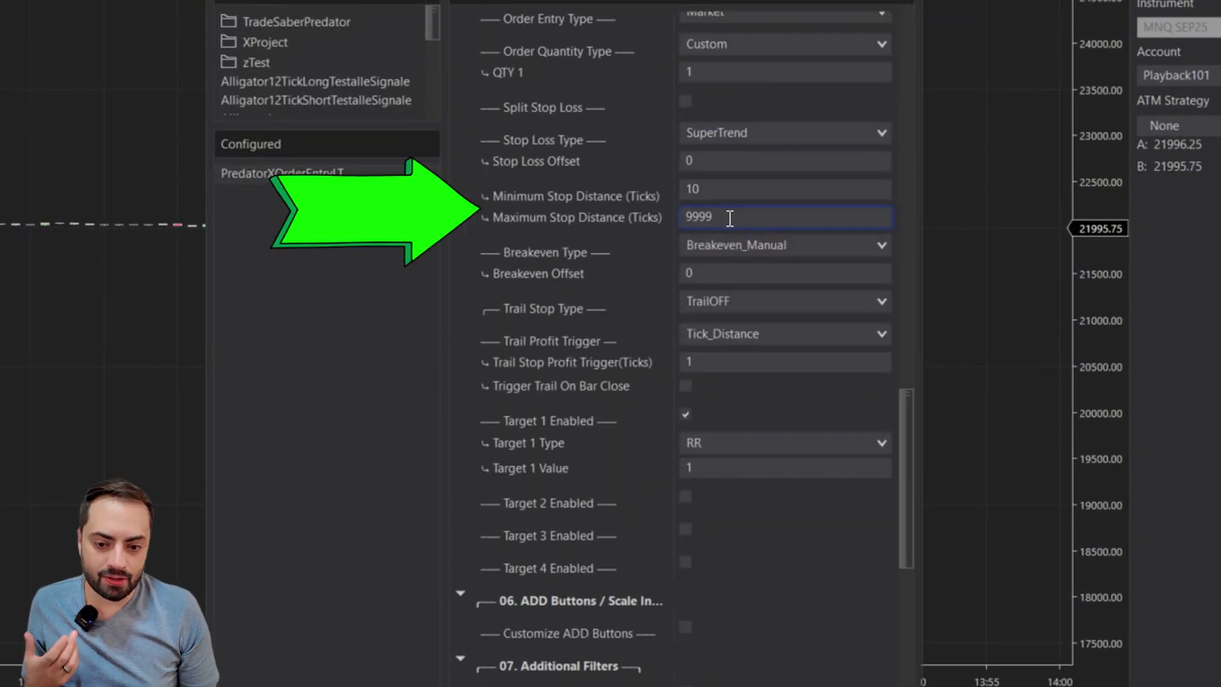
double_click(730, 215)
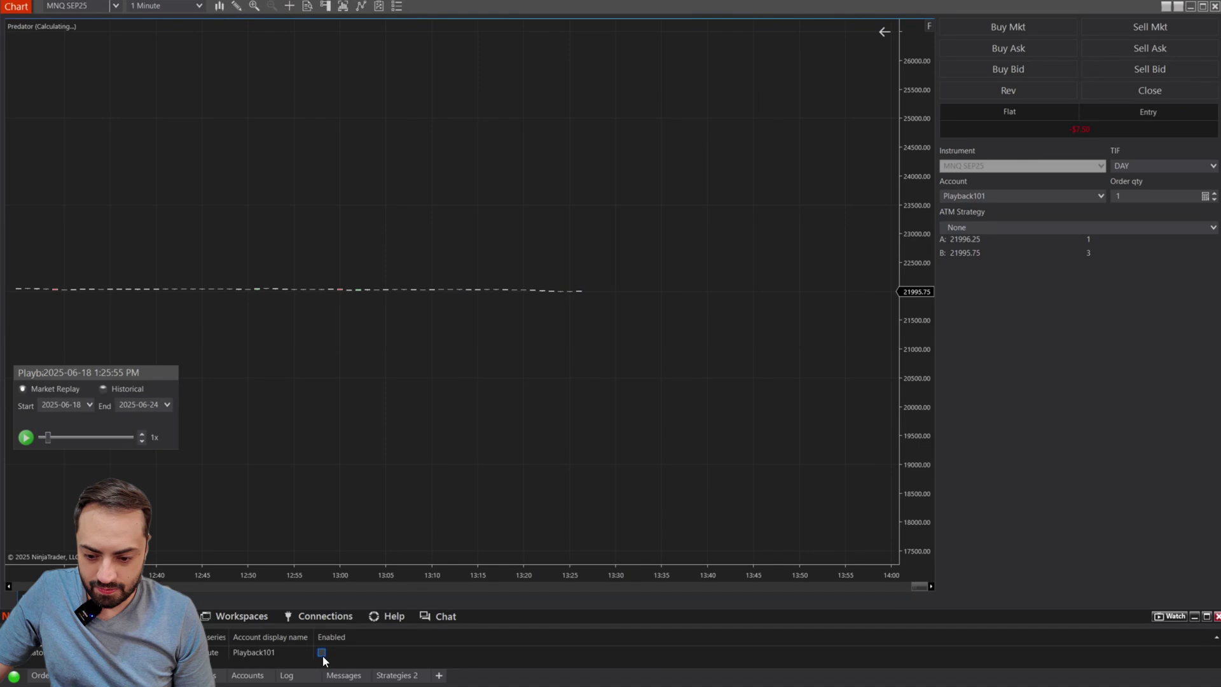
Step: Re-enable the strategy on the Playback101 account and enter another long position to test the stop
click(321, 652)
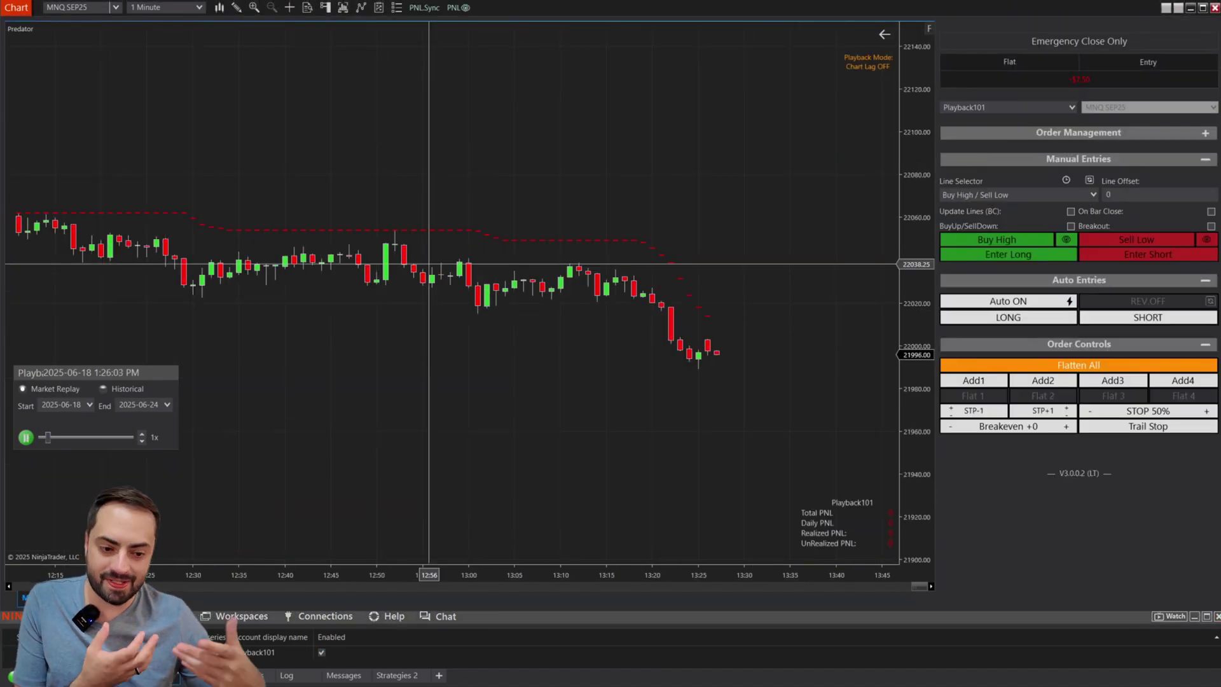
click(1008, 254)
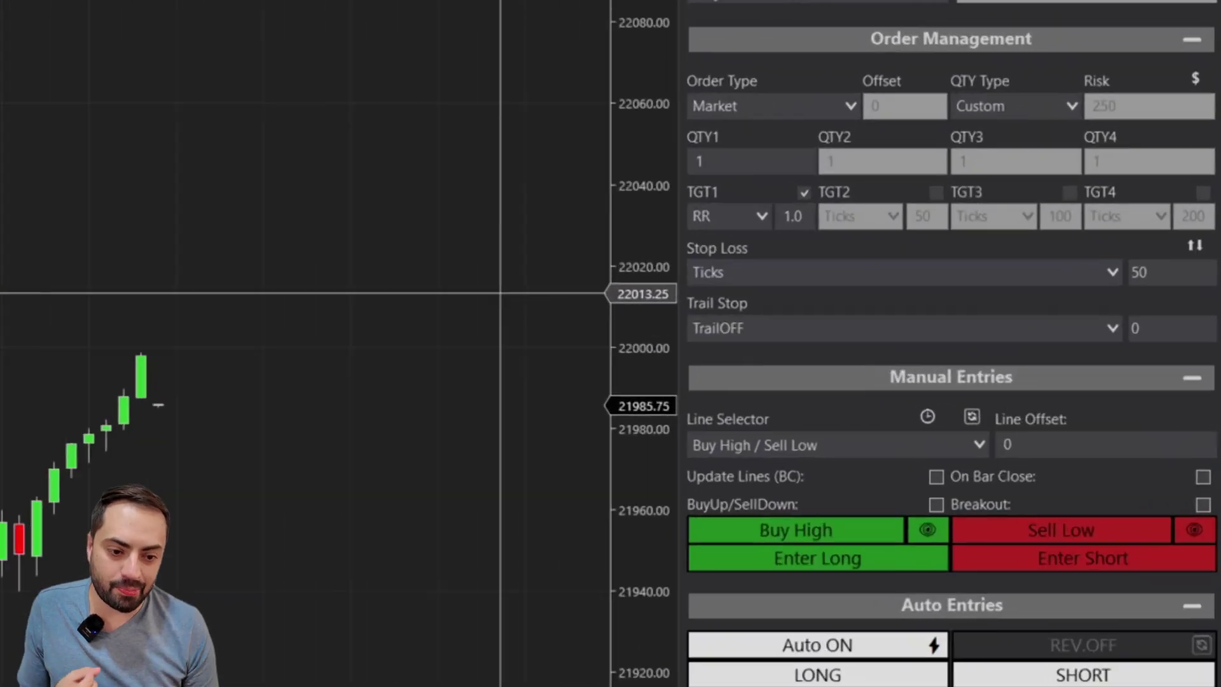
Step: Set the stop loss to Percent with a value of 1, enter a long position and inspect the stop level
click(760, 277)
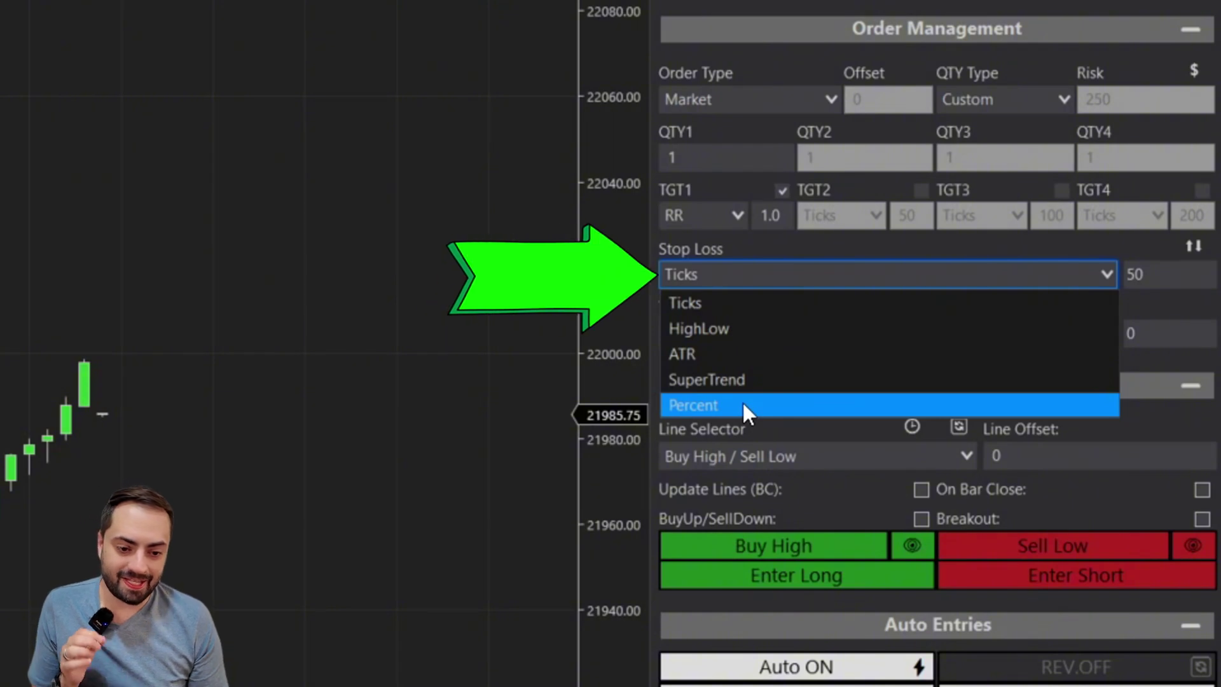
click(707, 405)
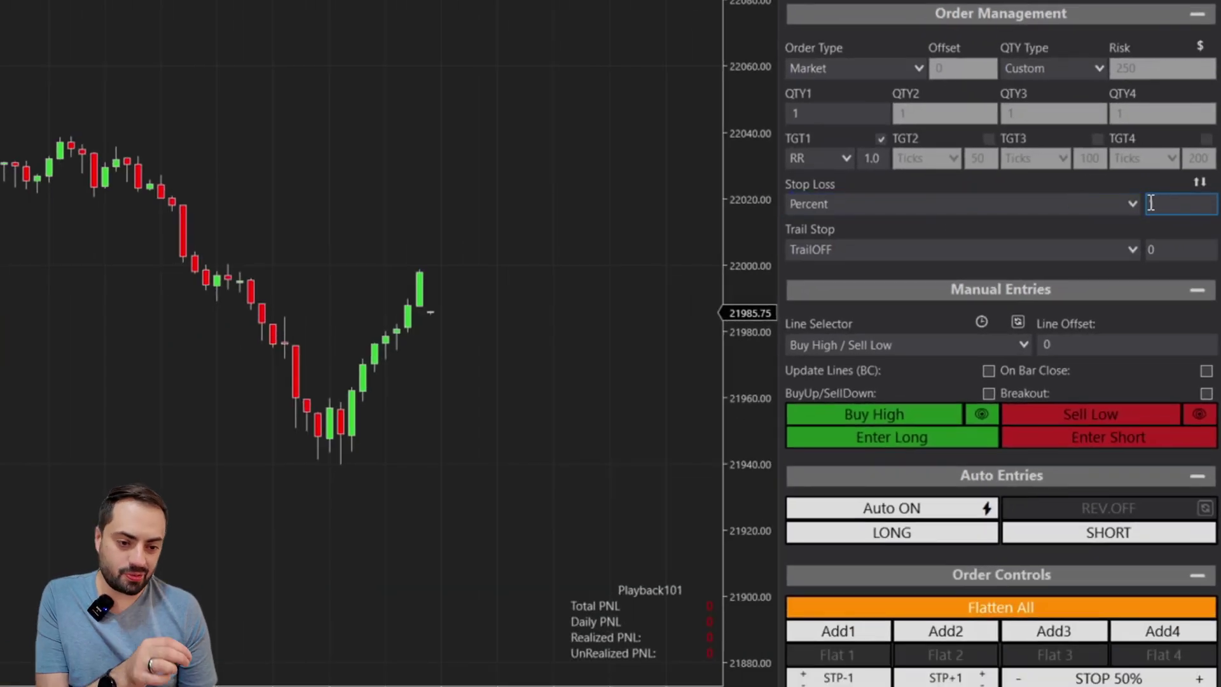
click(876, 432)
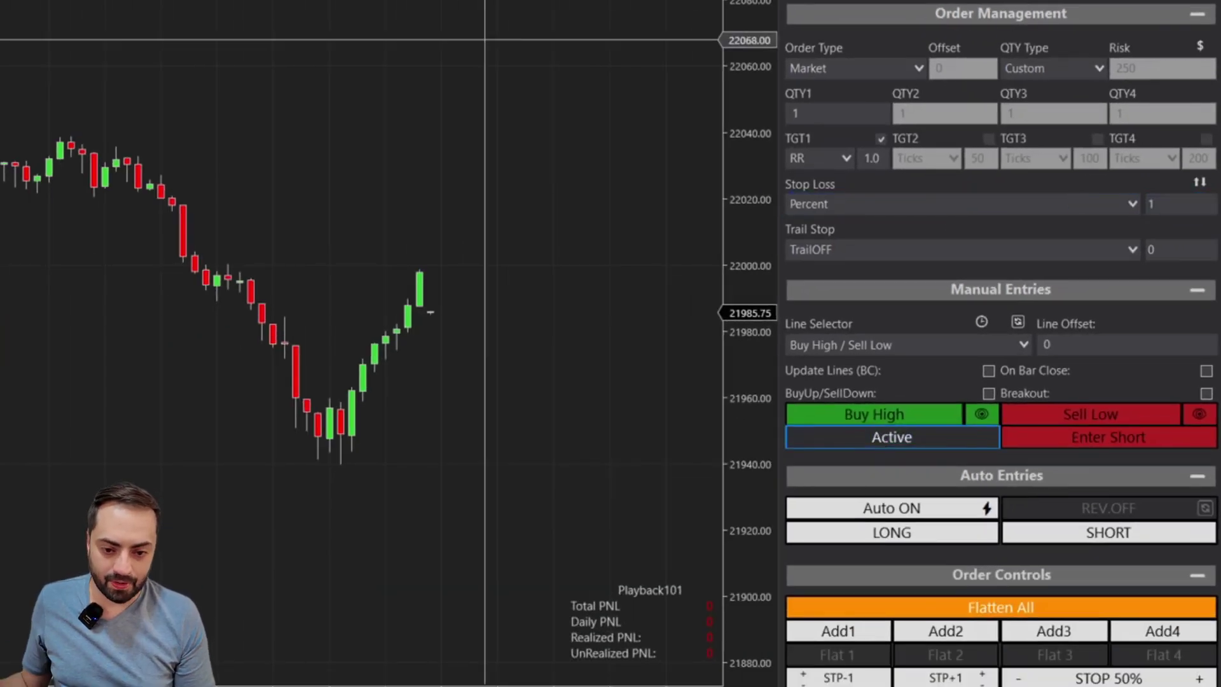
drag(760, 306, 753, 124)
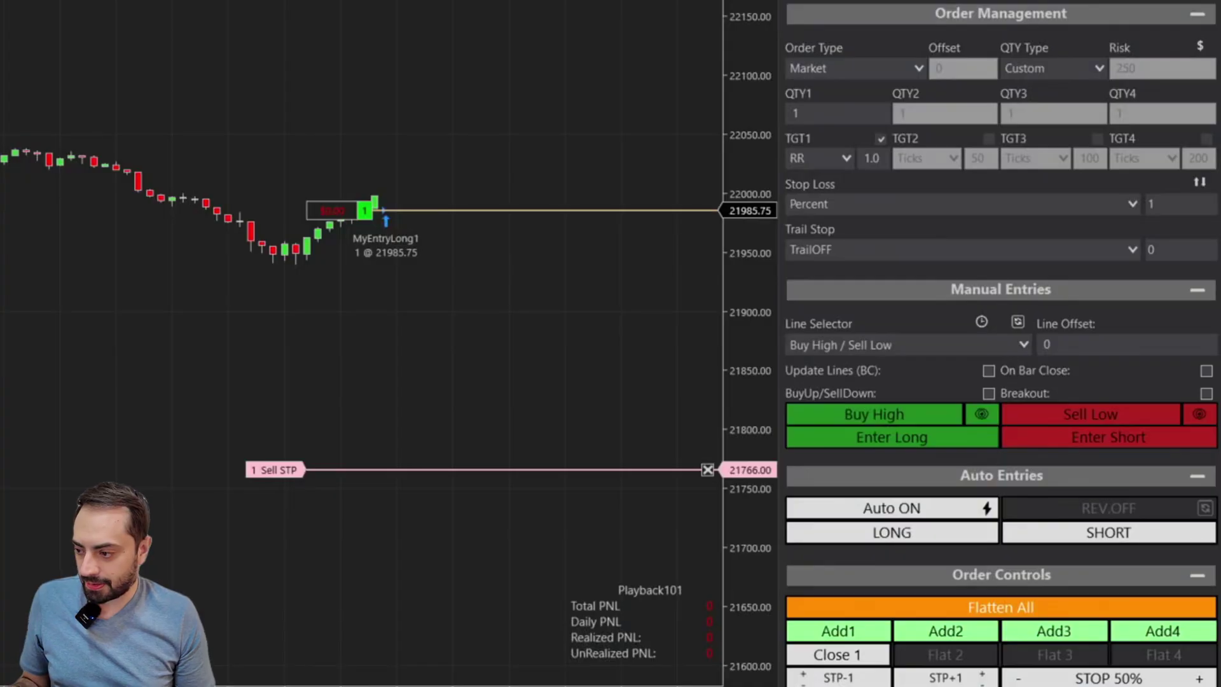
Step: In Calculator, multiply the 21985.75 entry price by 0.01 to work out the 1 percent stop distance
text(2)
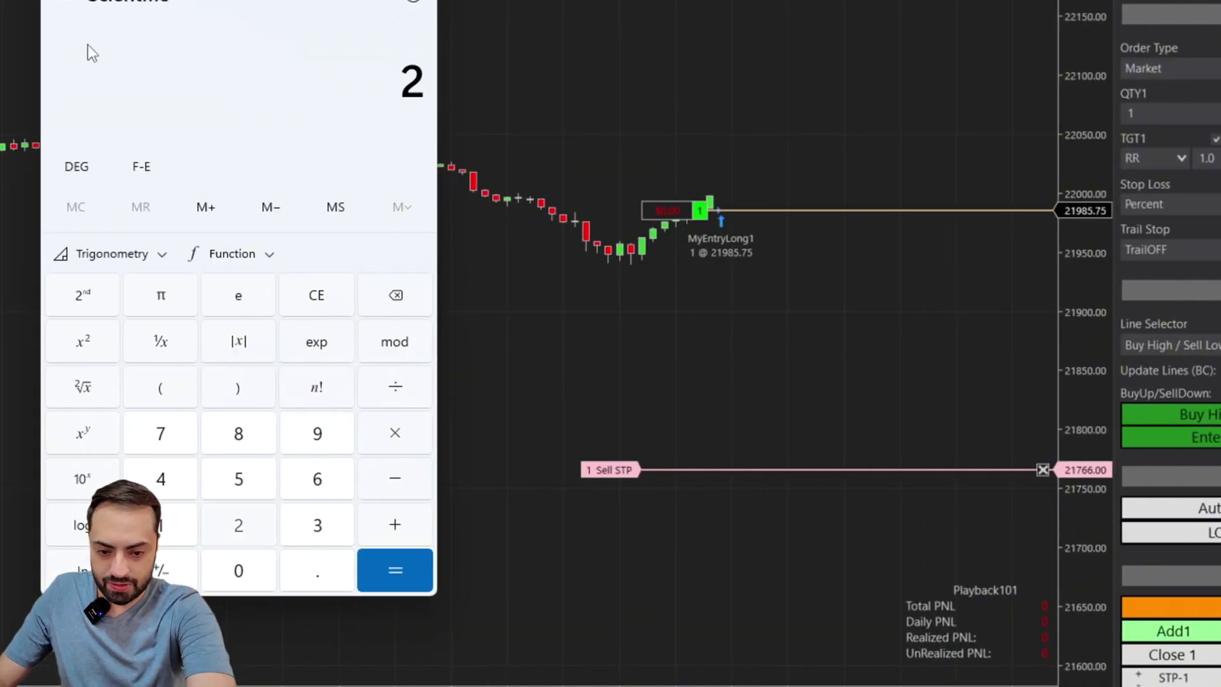
text(1985)
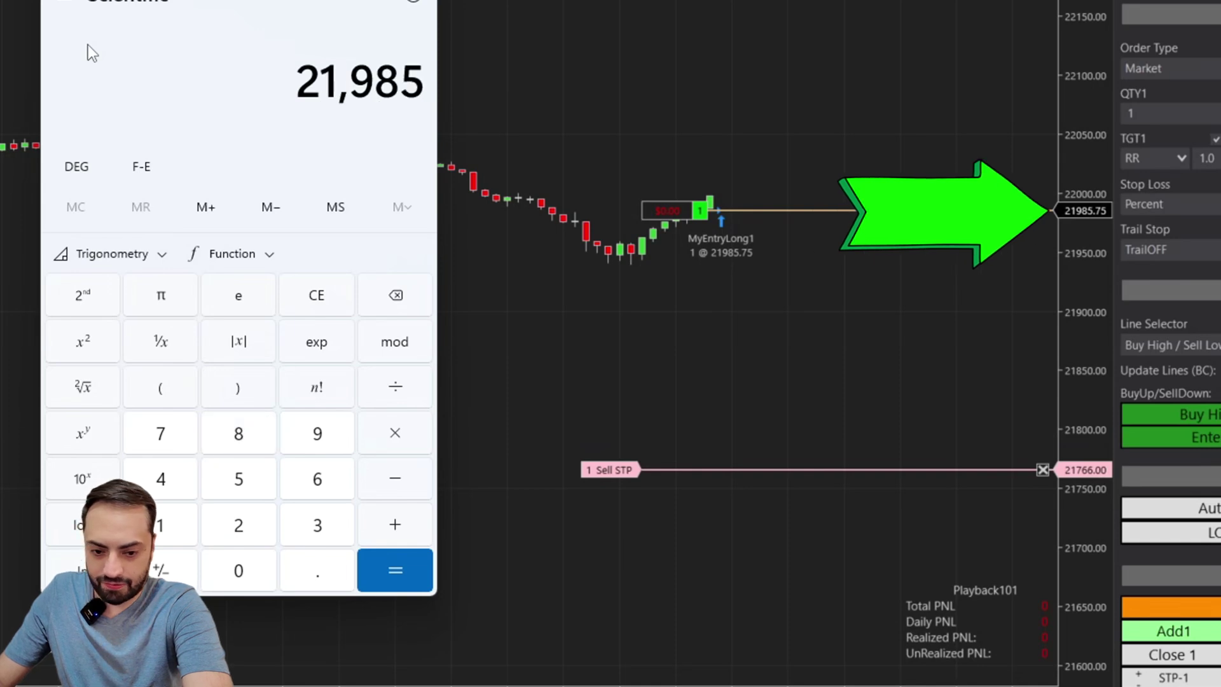
text(.75)
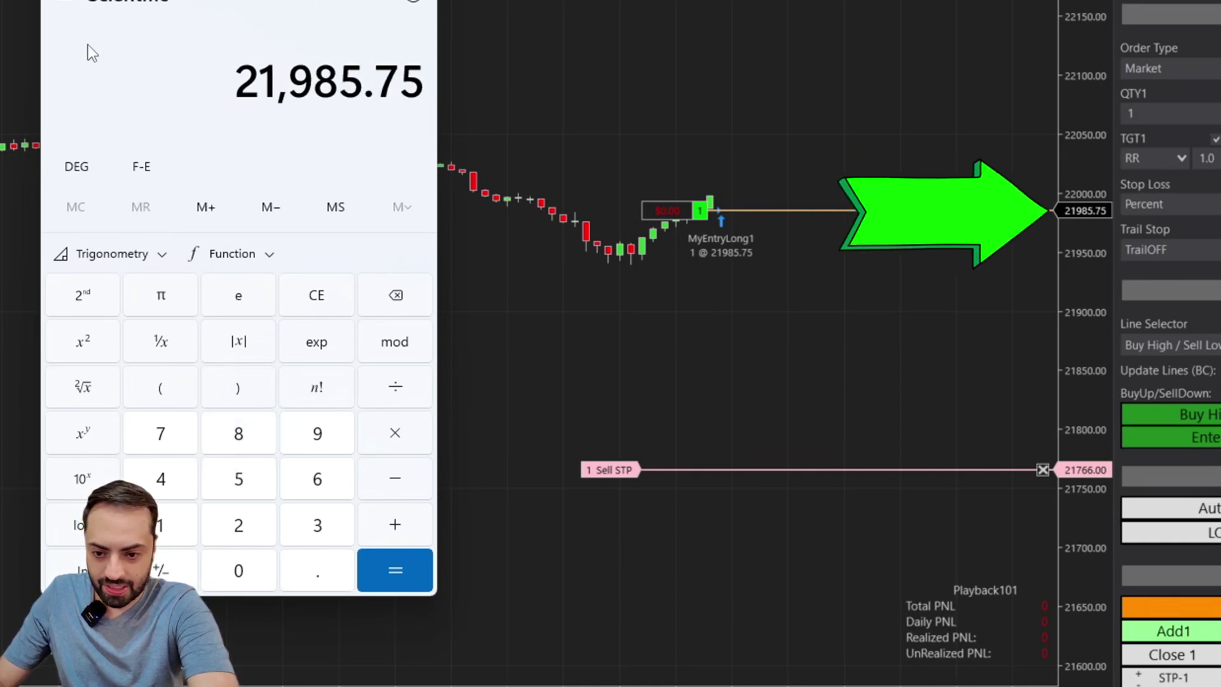
text(*.01)
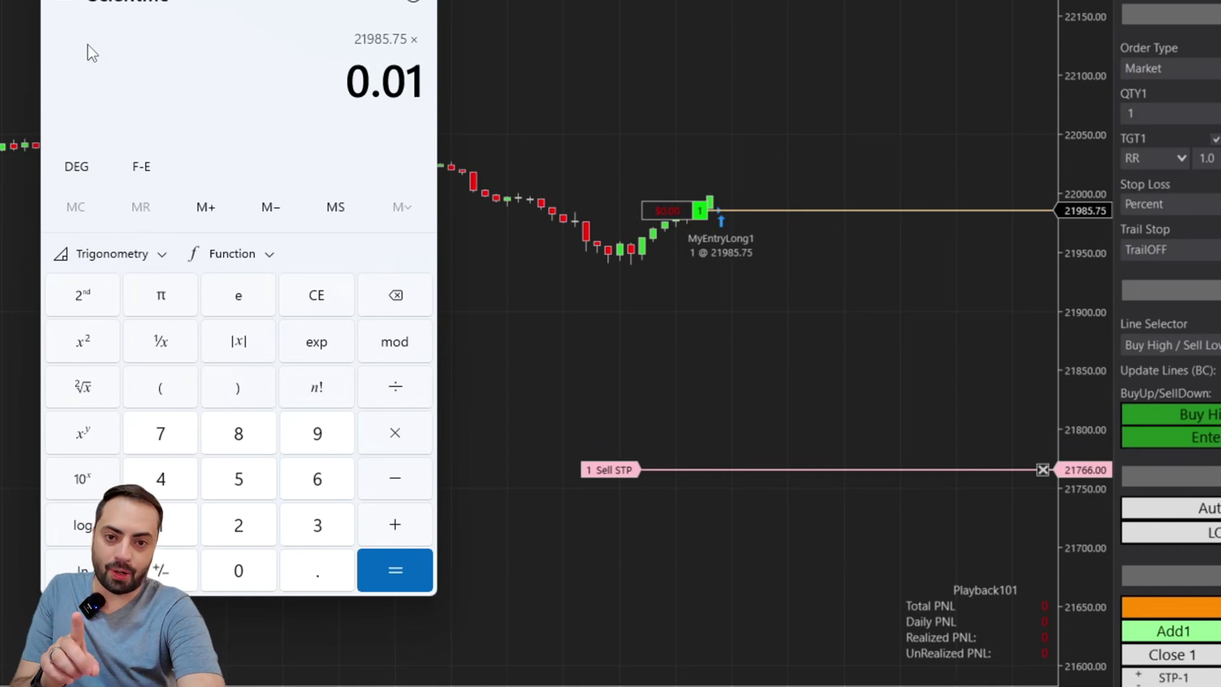
key(Return)
drag(264, 1, 365, 24)
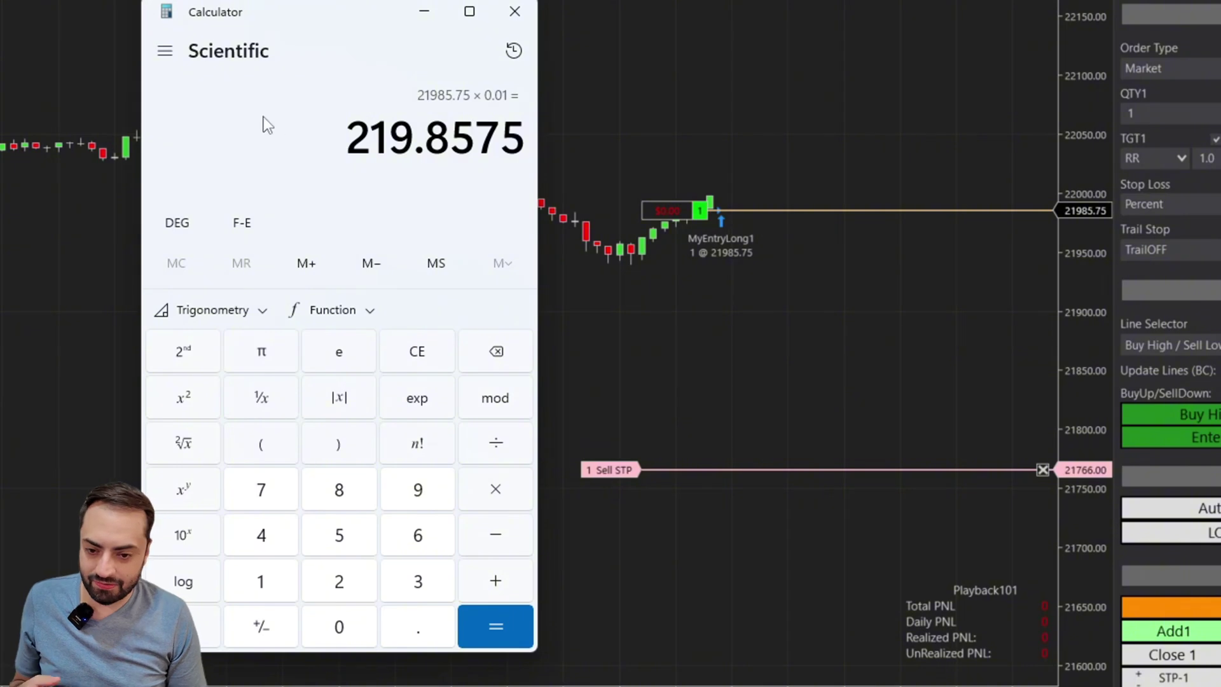
Step: Subtract the 219.8575 stop distance from the 21985.75 entry price to check the stop level
key(alt+Tab)
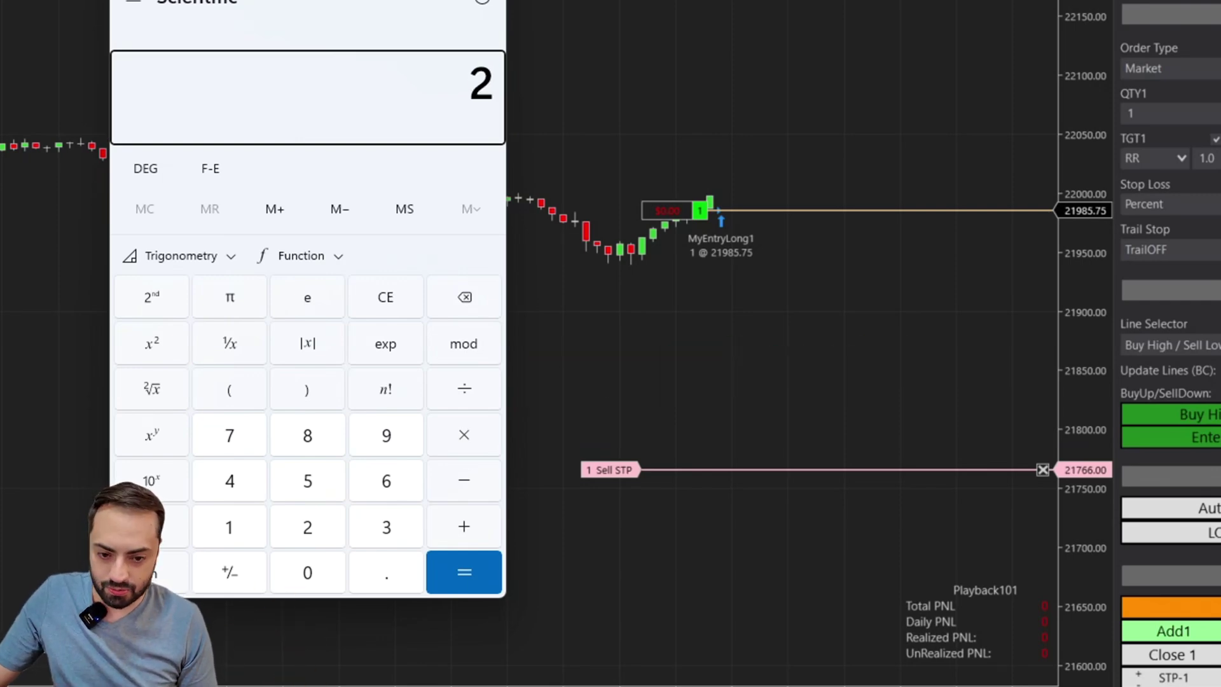
text(1,985.75)
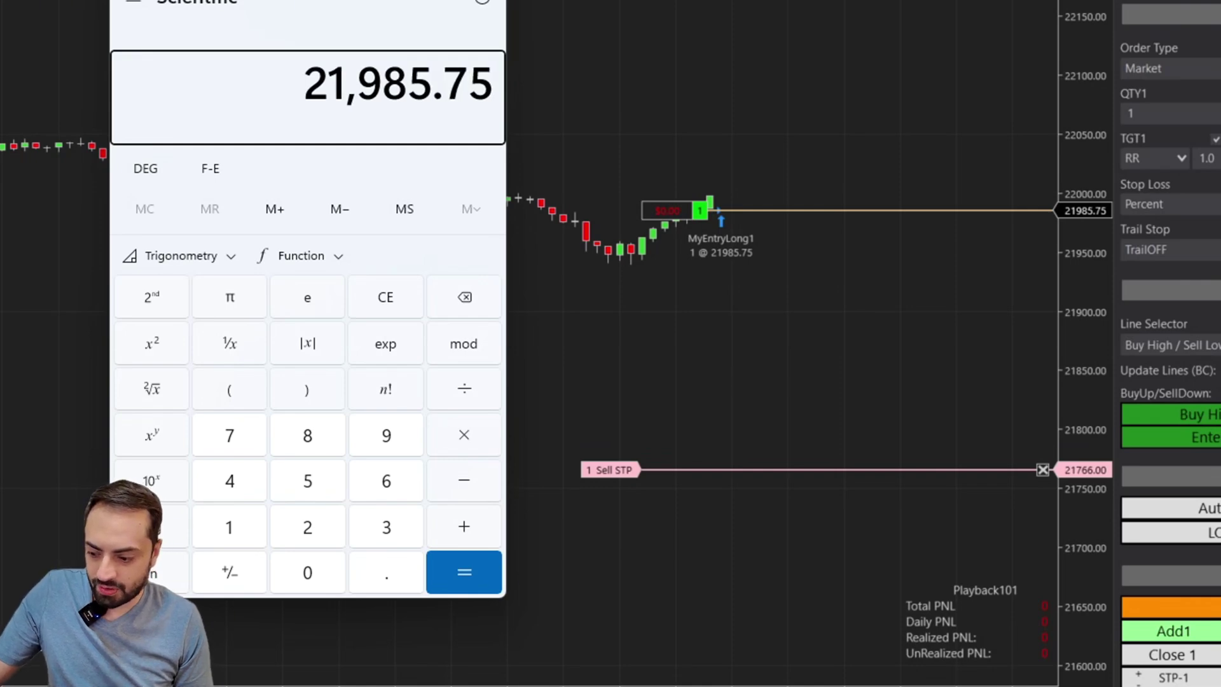
text(219)
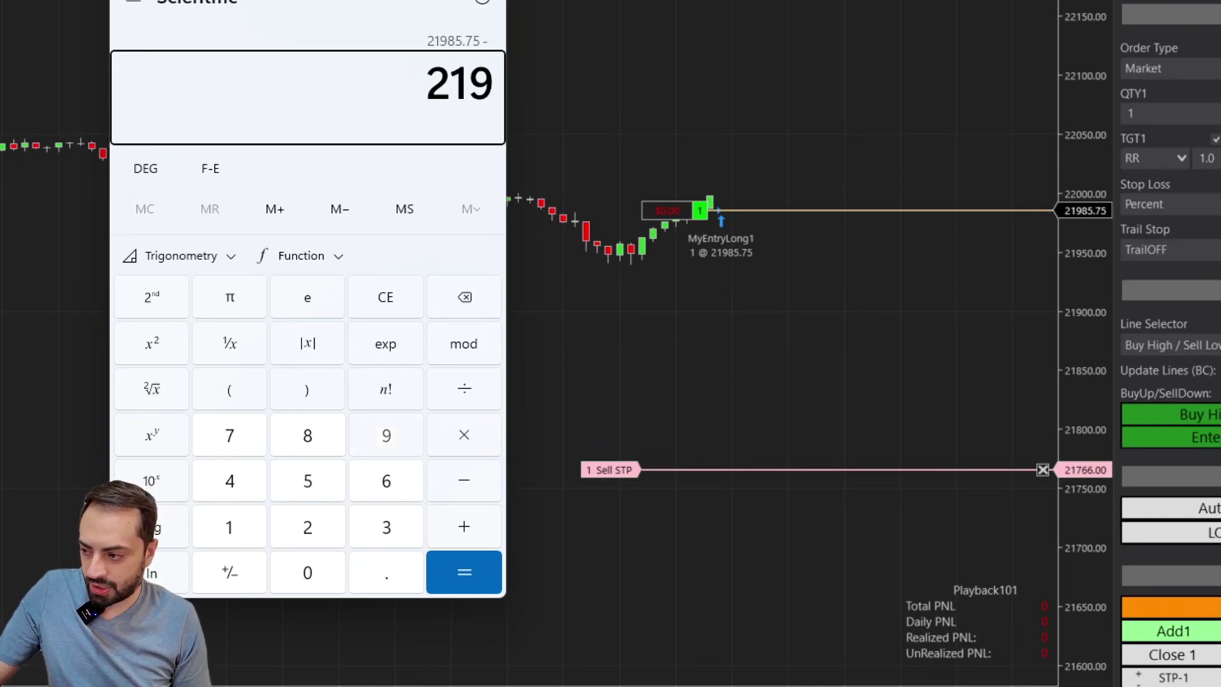
text(.8575)
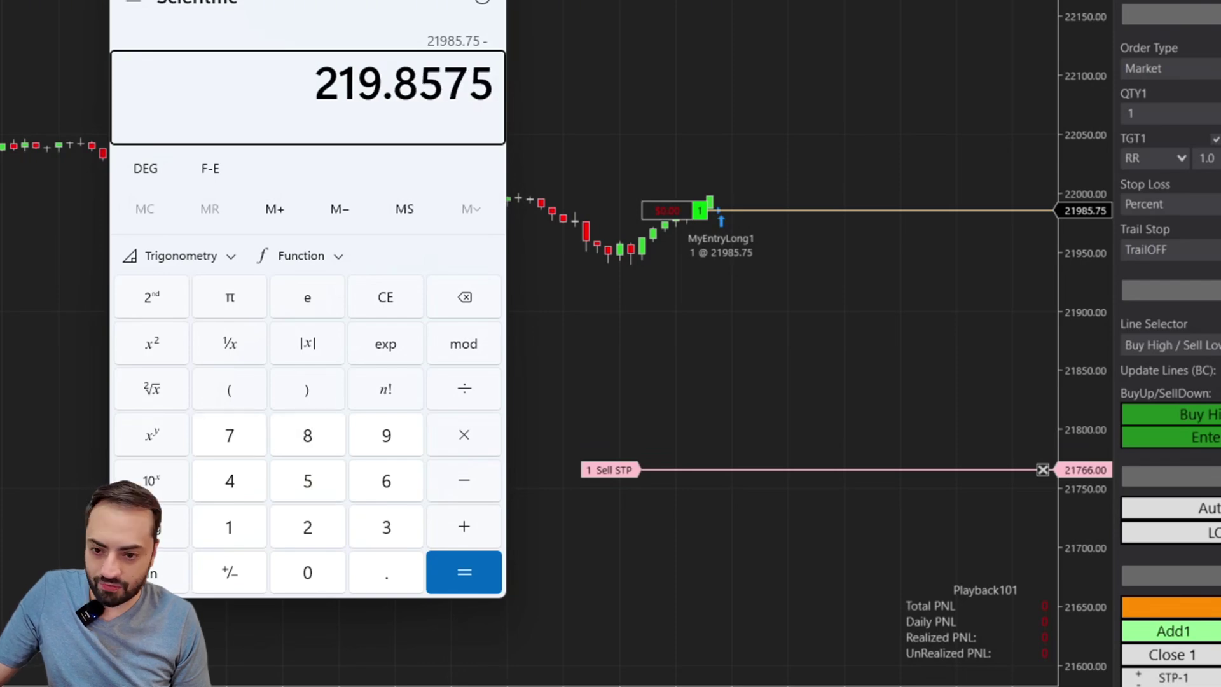
key(Return)
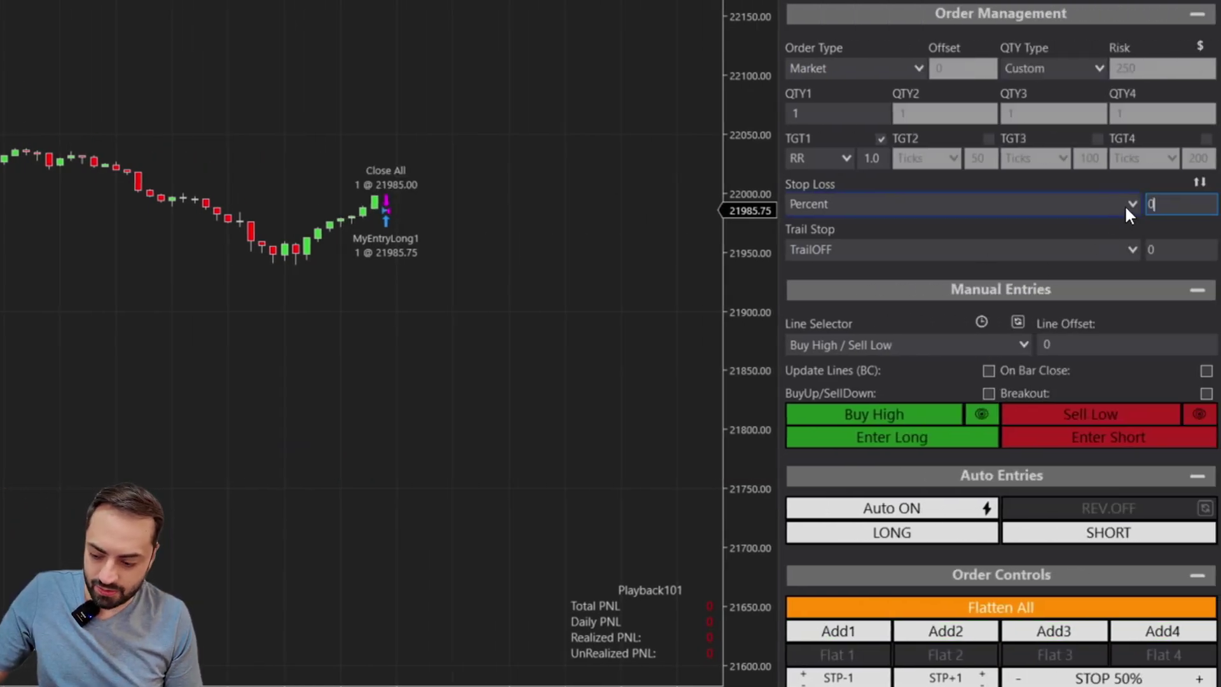
Step: Set the Percent stop loss value to 0.5 and enter a new long position
text(.5)
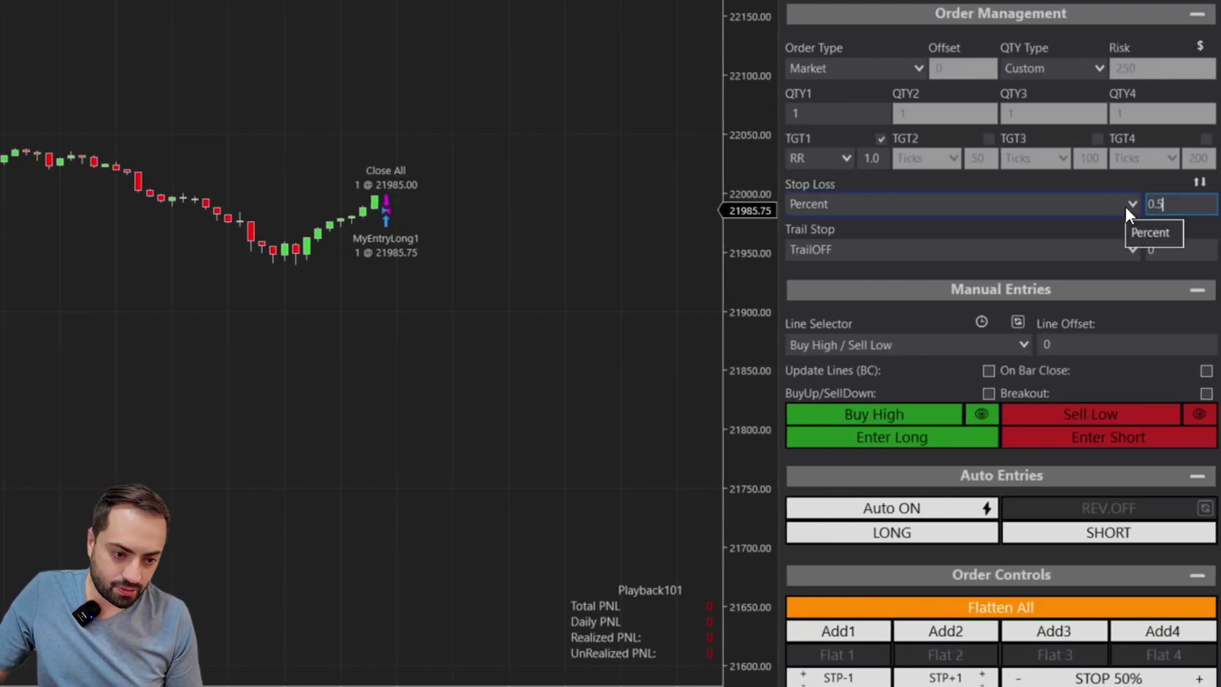
click(863, 432)
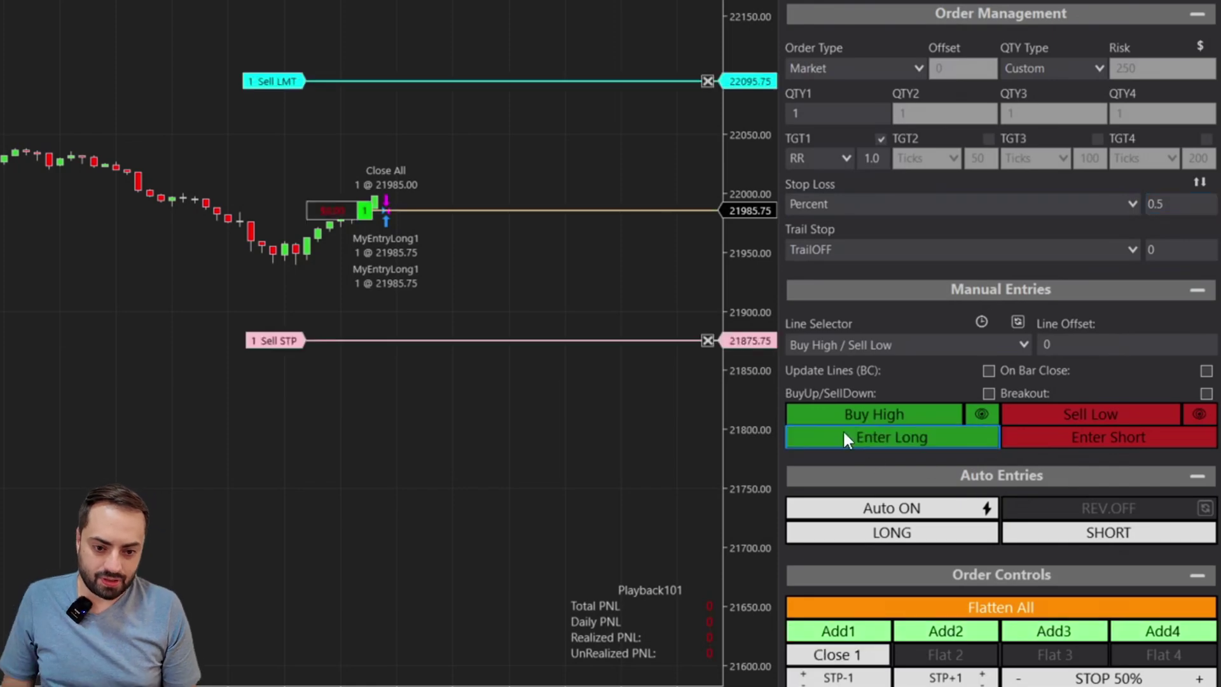
Step: Enable the strategy on the MNQ SEP25 chart with the EMA indicator and resume the market replay
drag(738, 440, 742, 338)
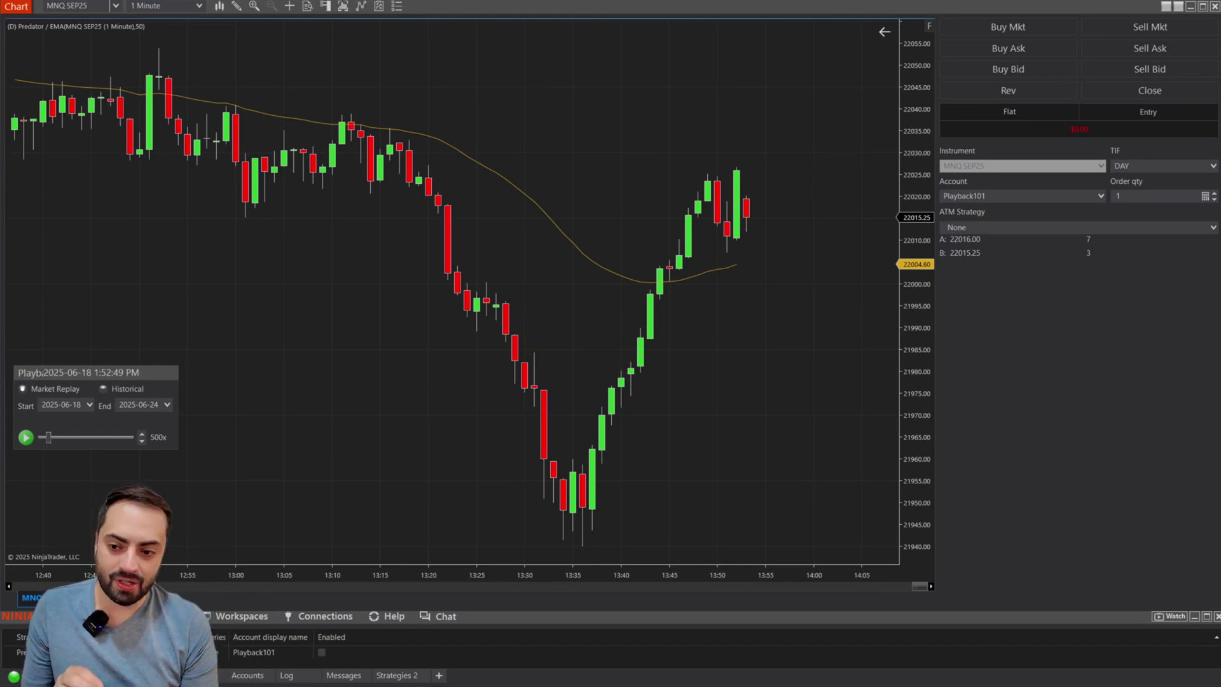
click(551, 211)
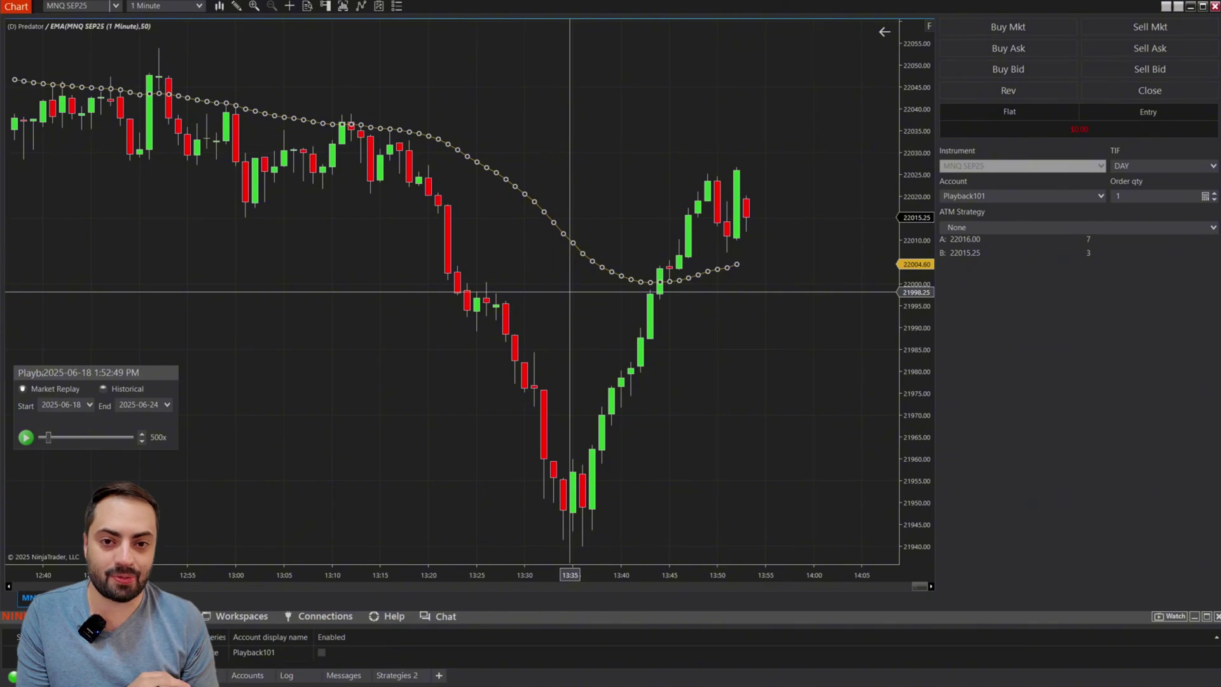
click(454, 379)
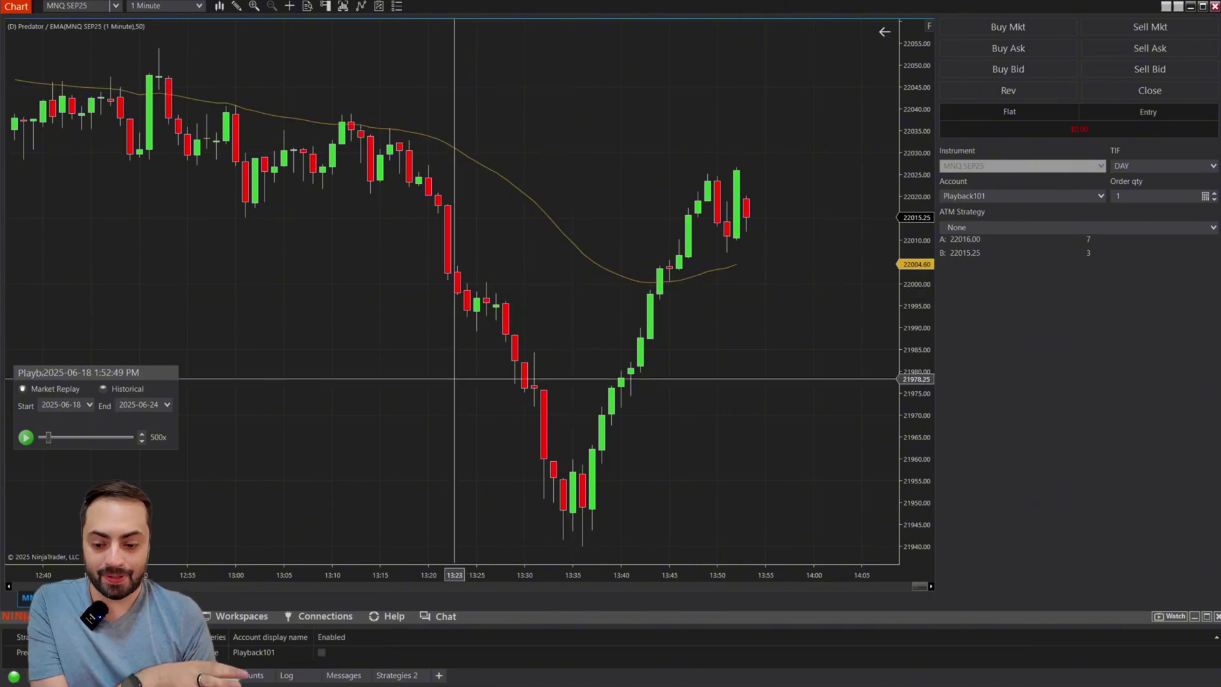
click(320, 653)
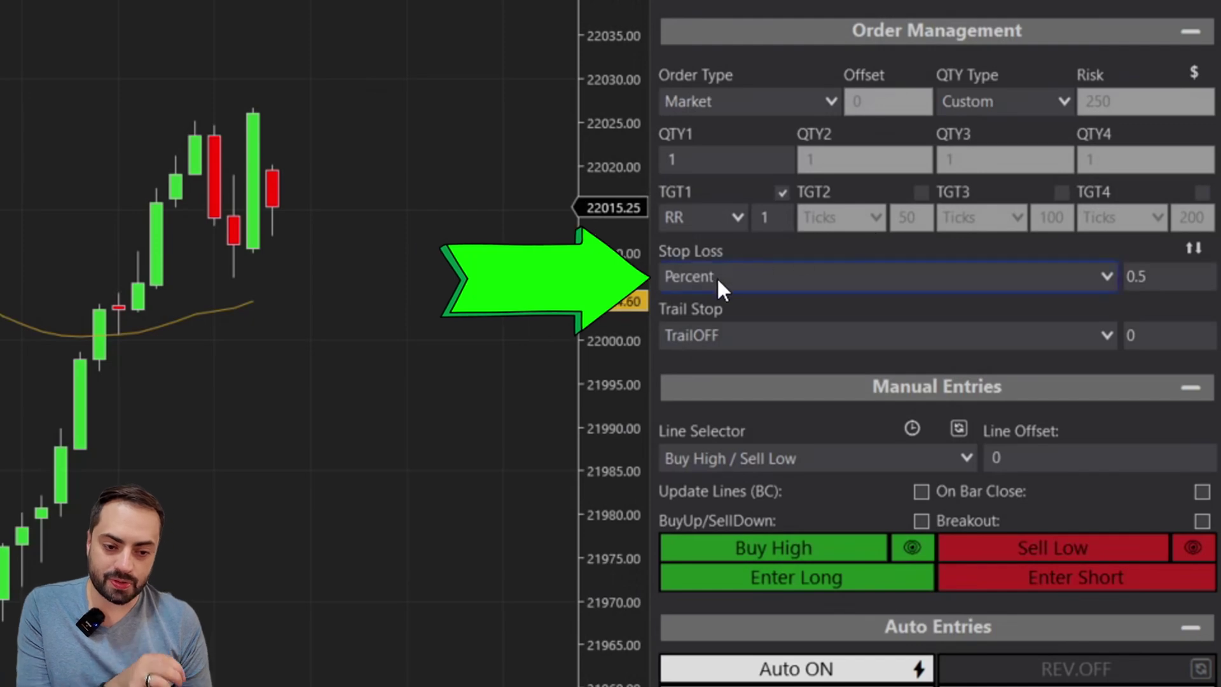
click(717, 277)
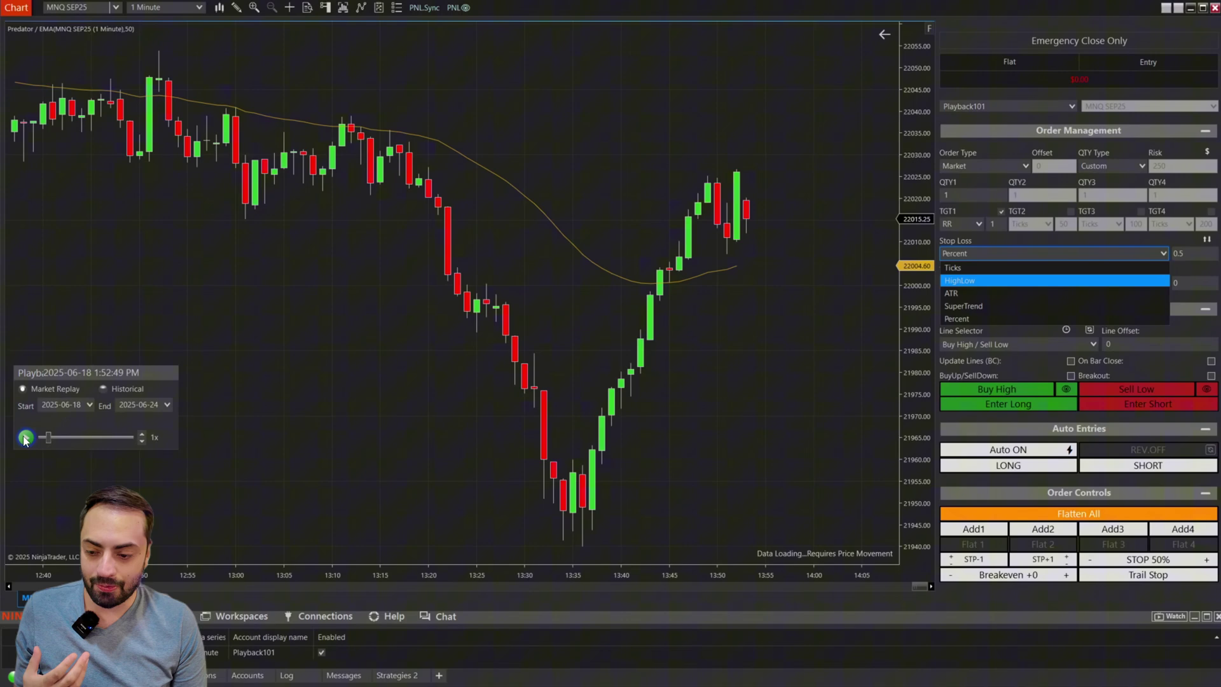
click(150, 376)
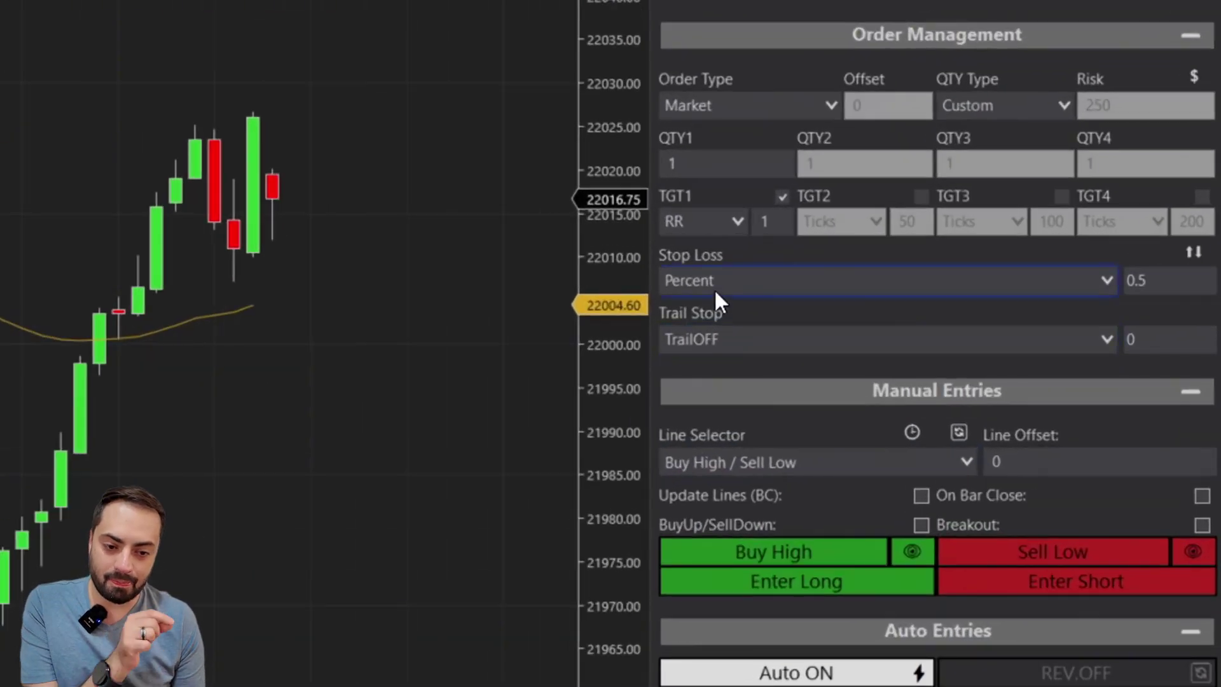
Step: Set the stop loss to EMA - EMA, enter a long position and look through the trail stop options
click(715, 288)
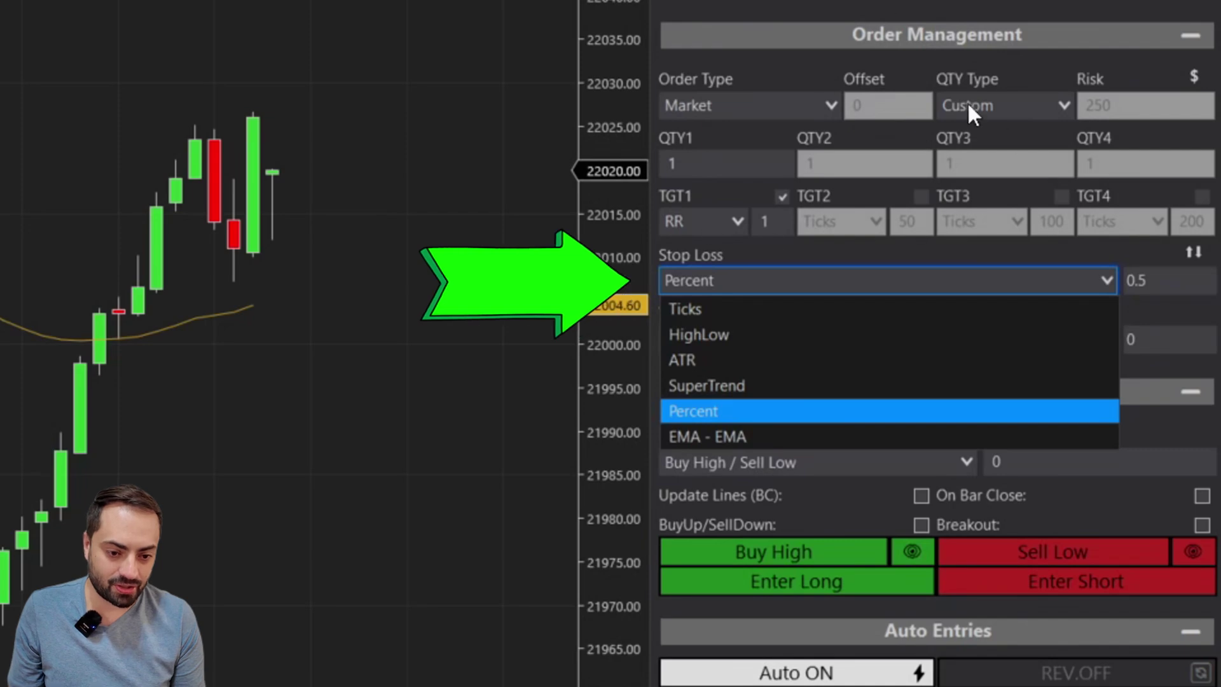
click(720, 436)
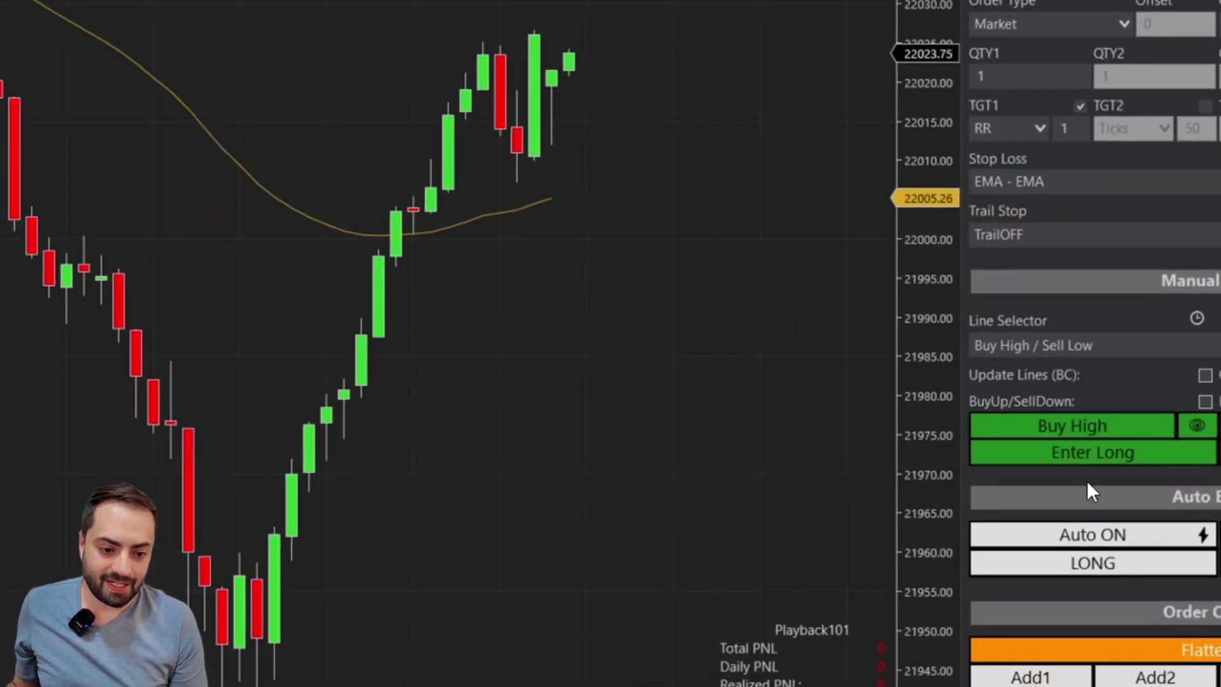
click(791, 581)
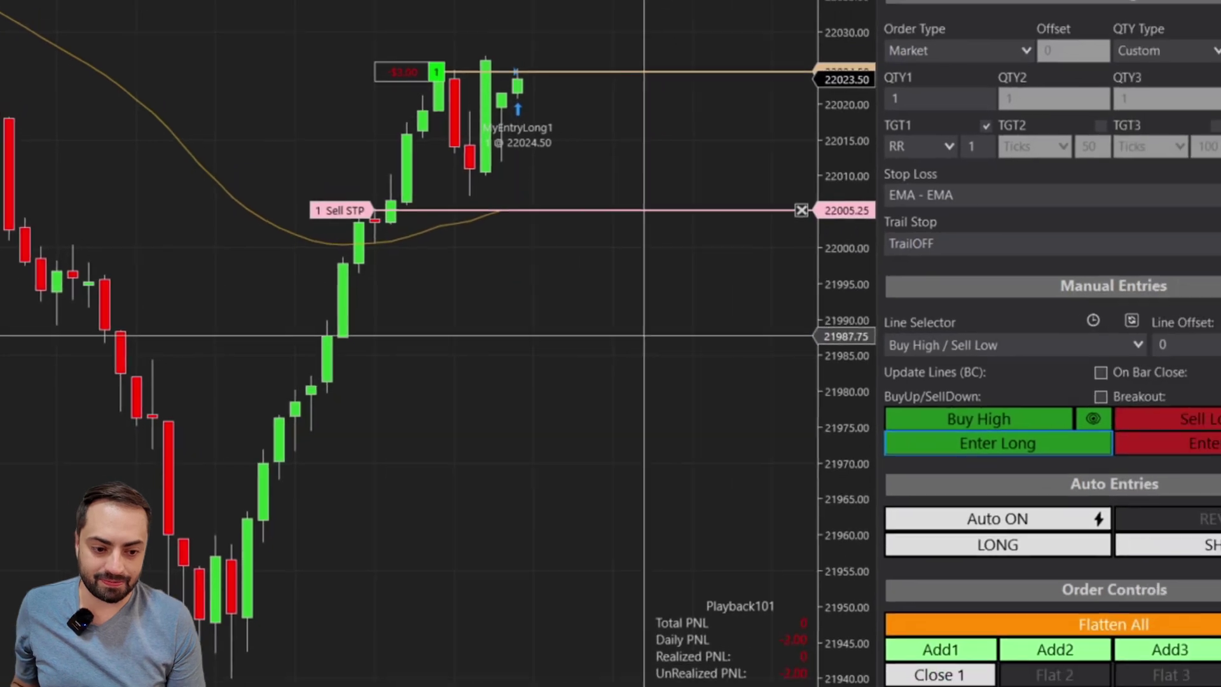
click(1056, 234)
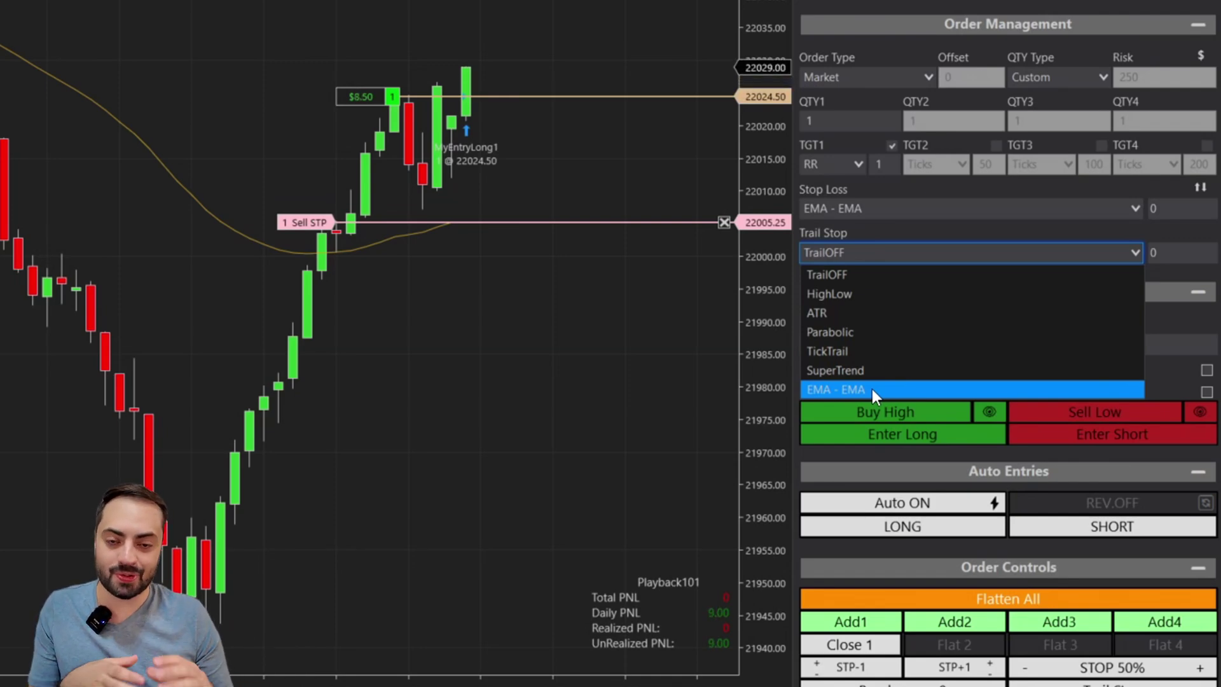
click(865, 253)
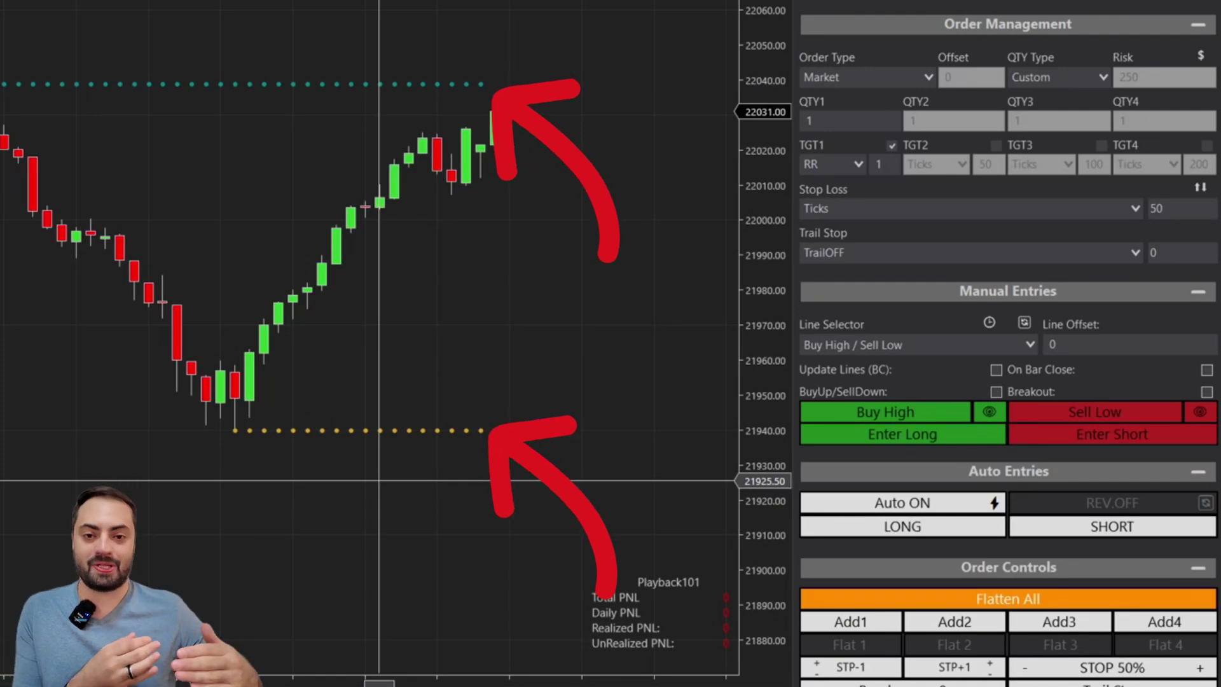
Step: Set the stop loss to Swing - Swing low, enter a long position and close it
click(903, 208)
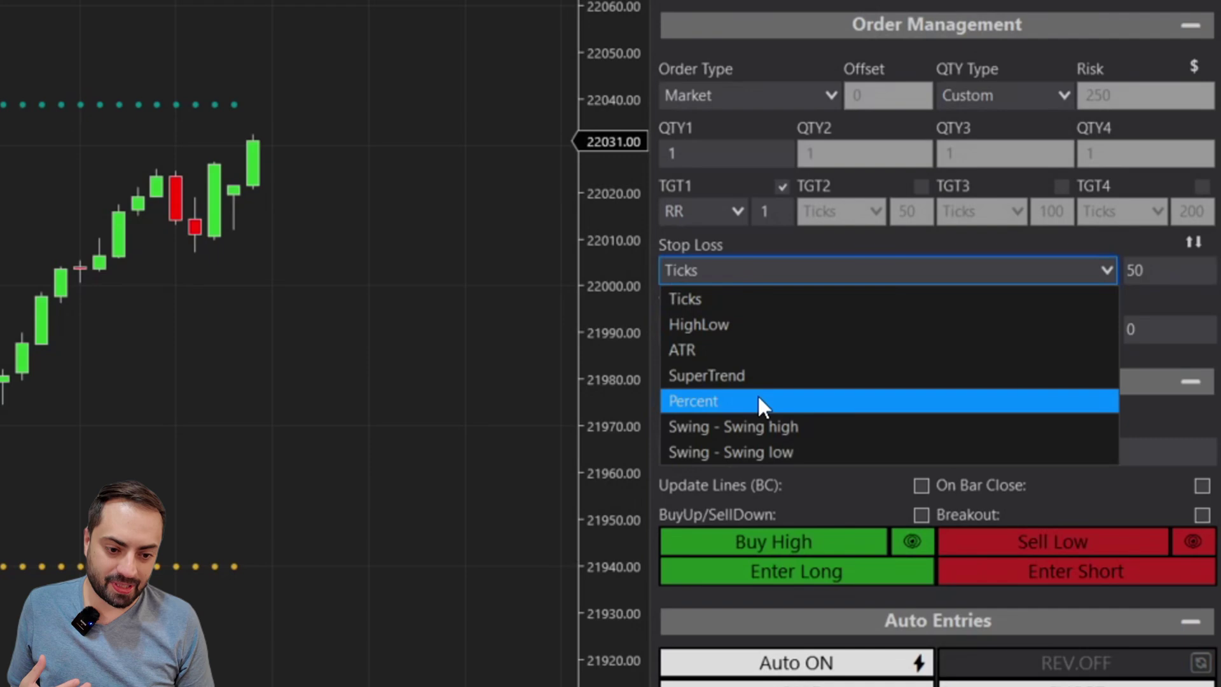
click(787, 440)
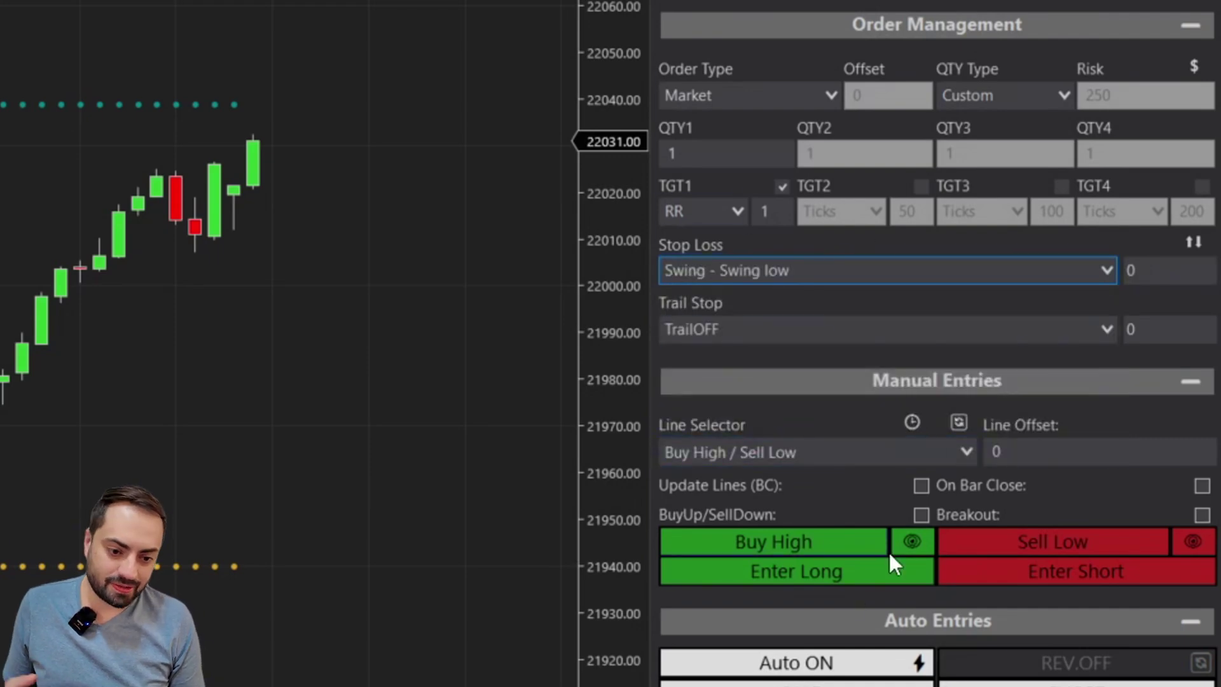
click(807, 573)
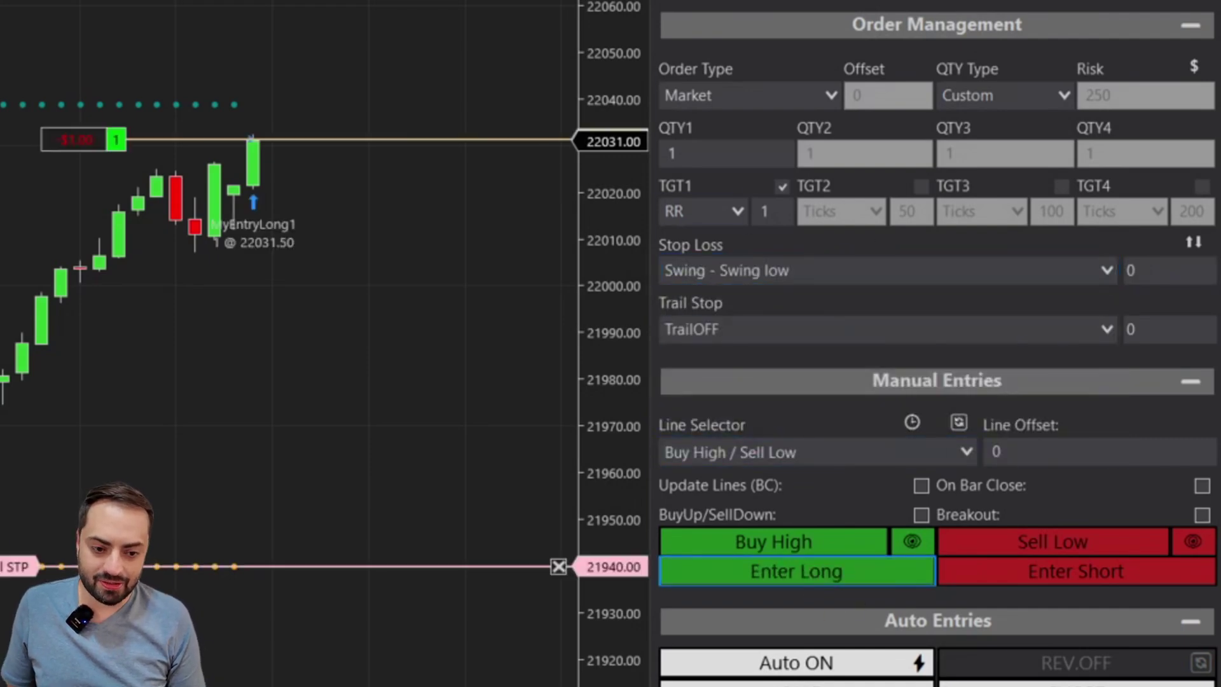
click(826, 571)
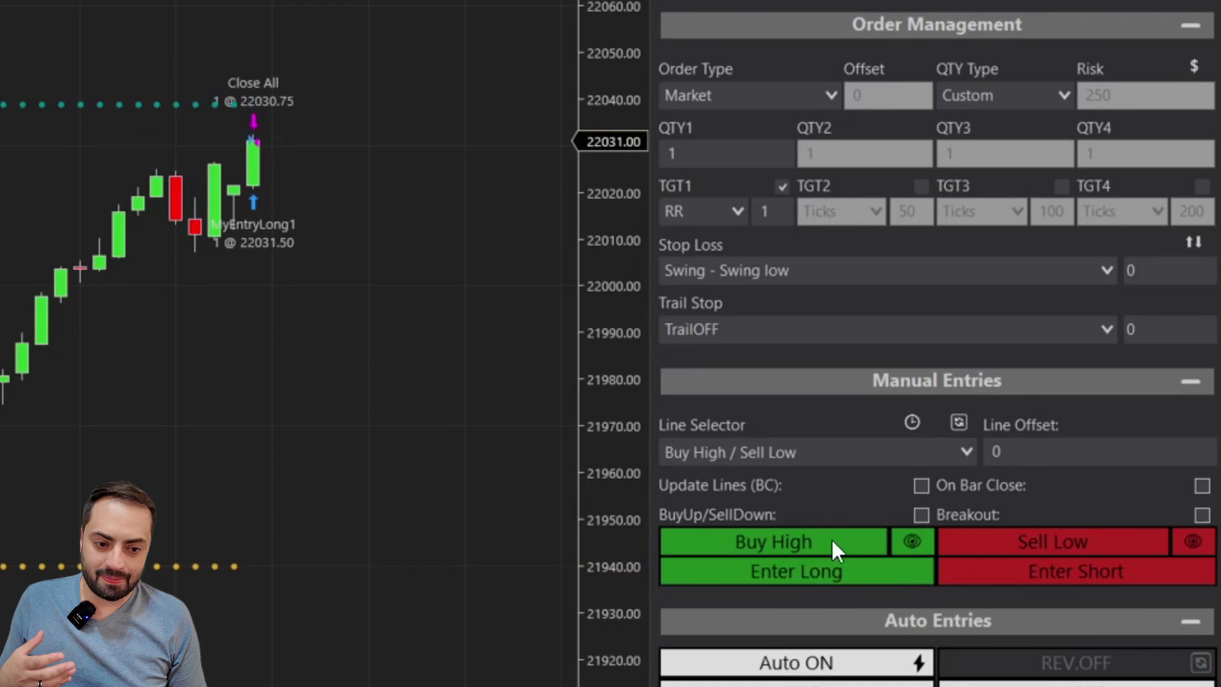
Step: Set the stop loss to Swing - Swing high and test it with a short entry
click(747, 273)
click(755, 426)
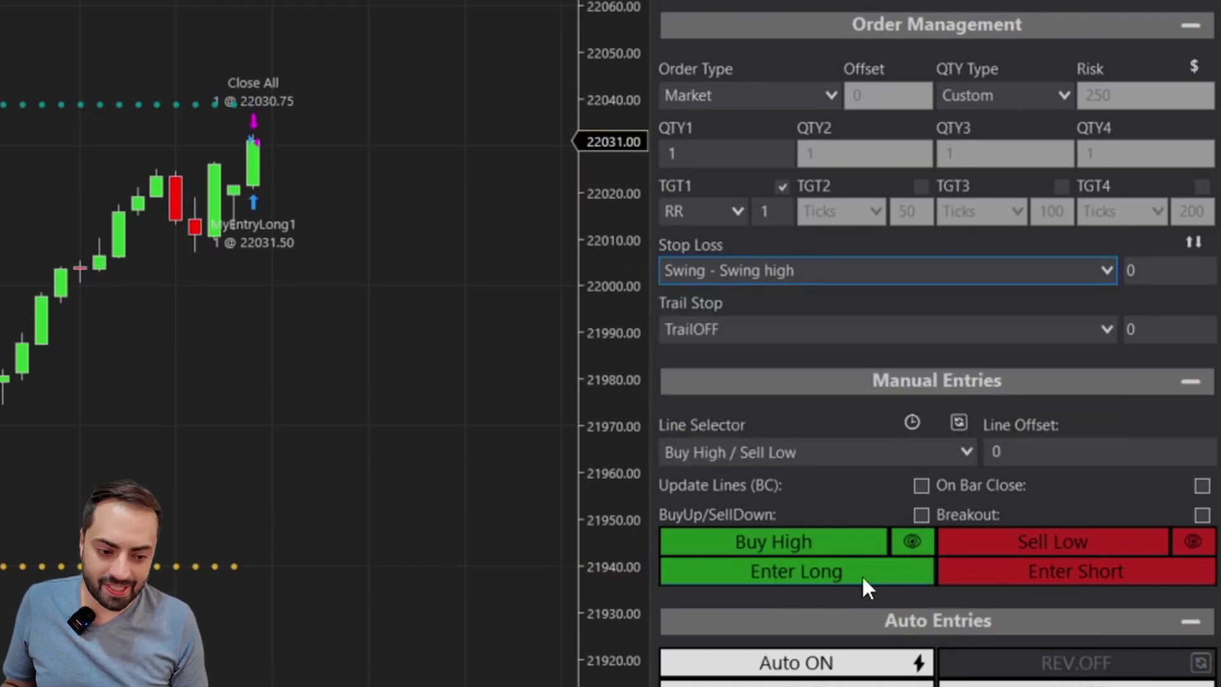
click(1023, 569)
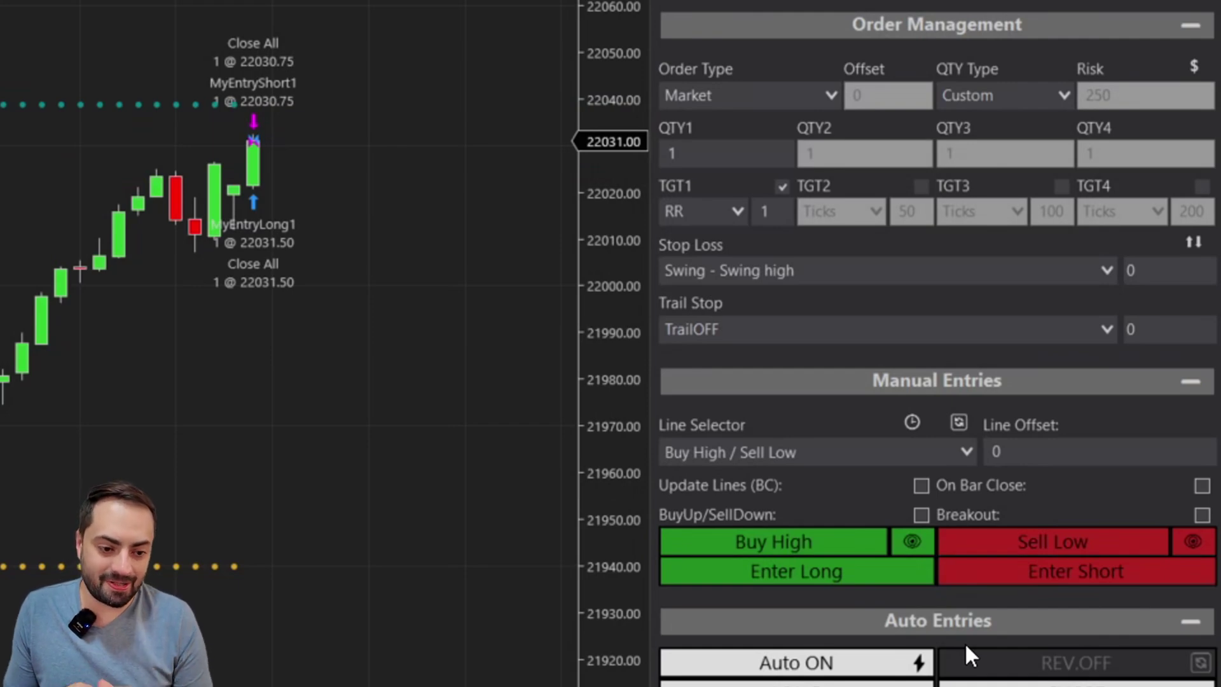
Step: Use separate LONG and SHORT stops, set to Swing - Swing low and Swing - Swing high, and test each with a matching market entry
click(1194, 241)
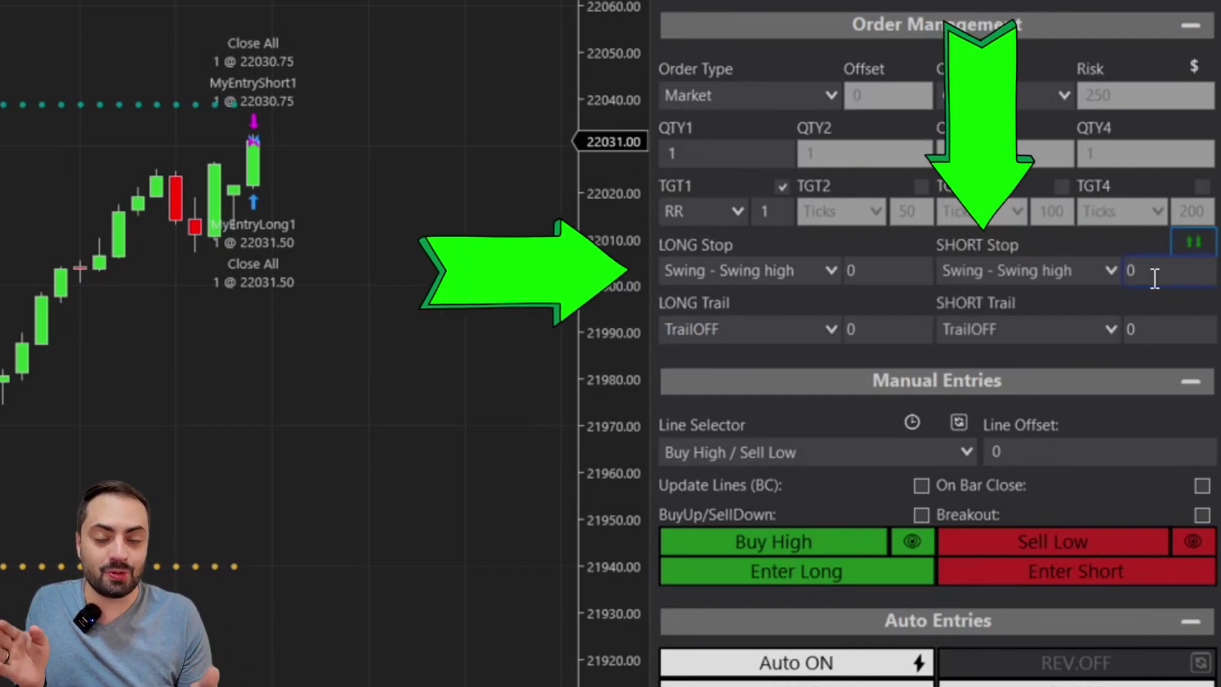
click(712, 268)
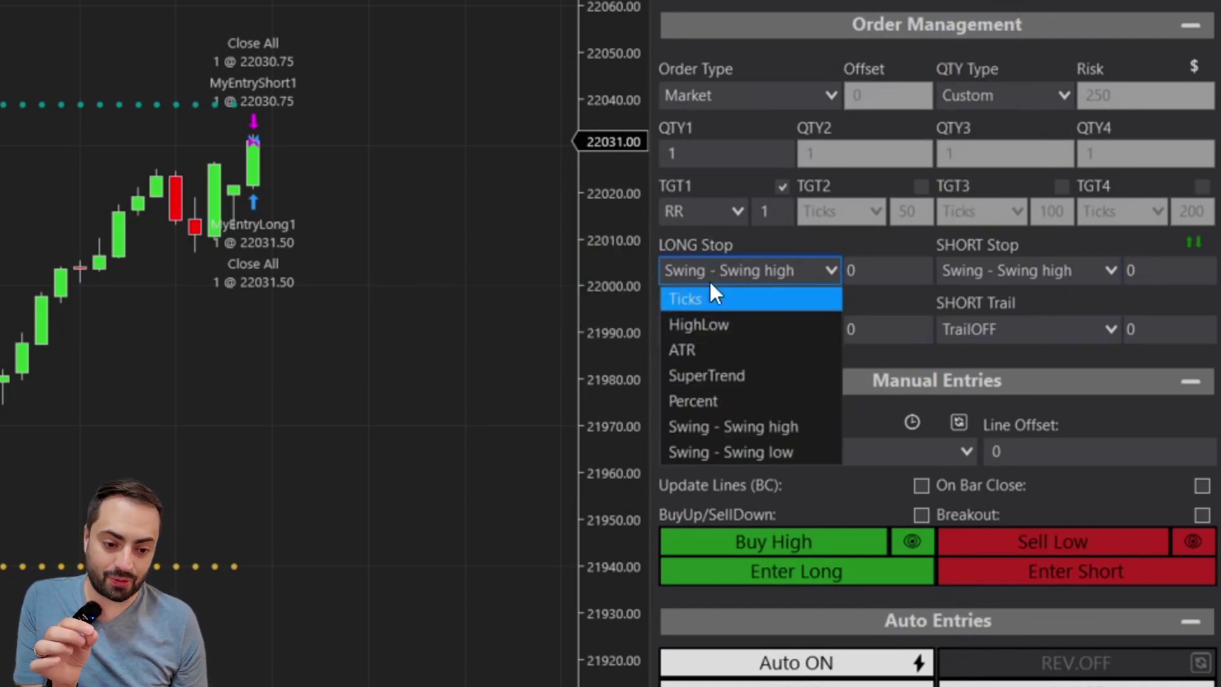
click(702, 459)
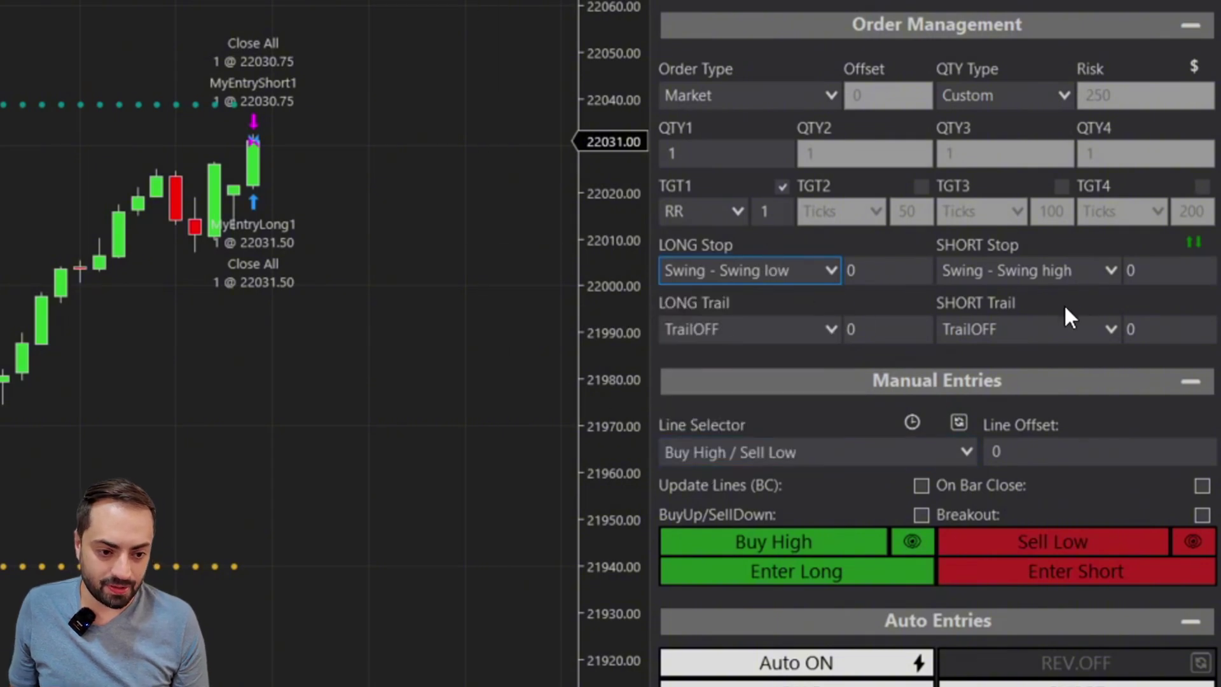
click(1039, 268)
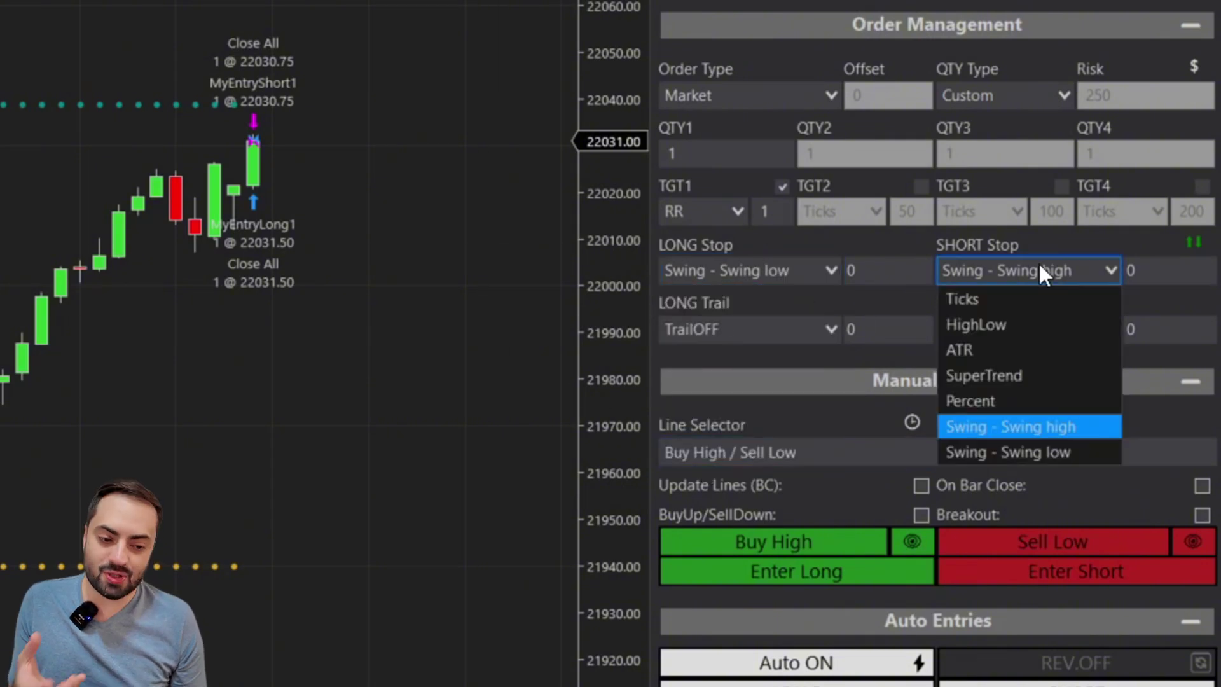
click(1072, 426)
click(819, 571)
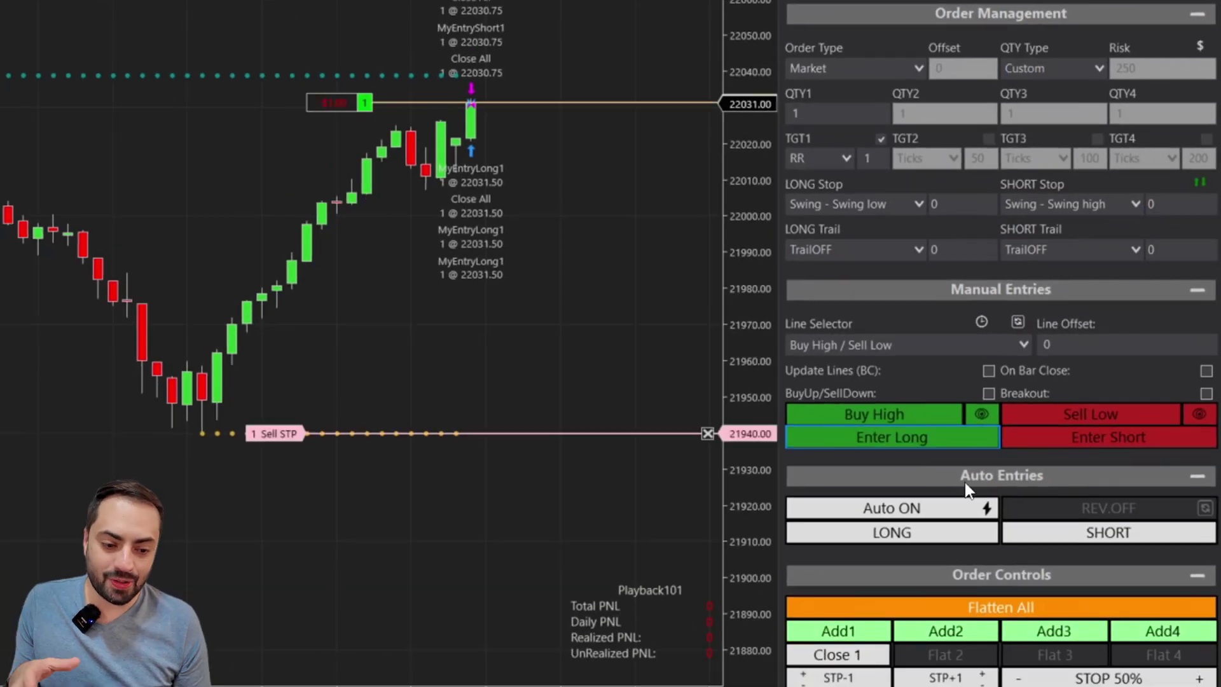
click(1065, 437)
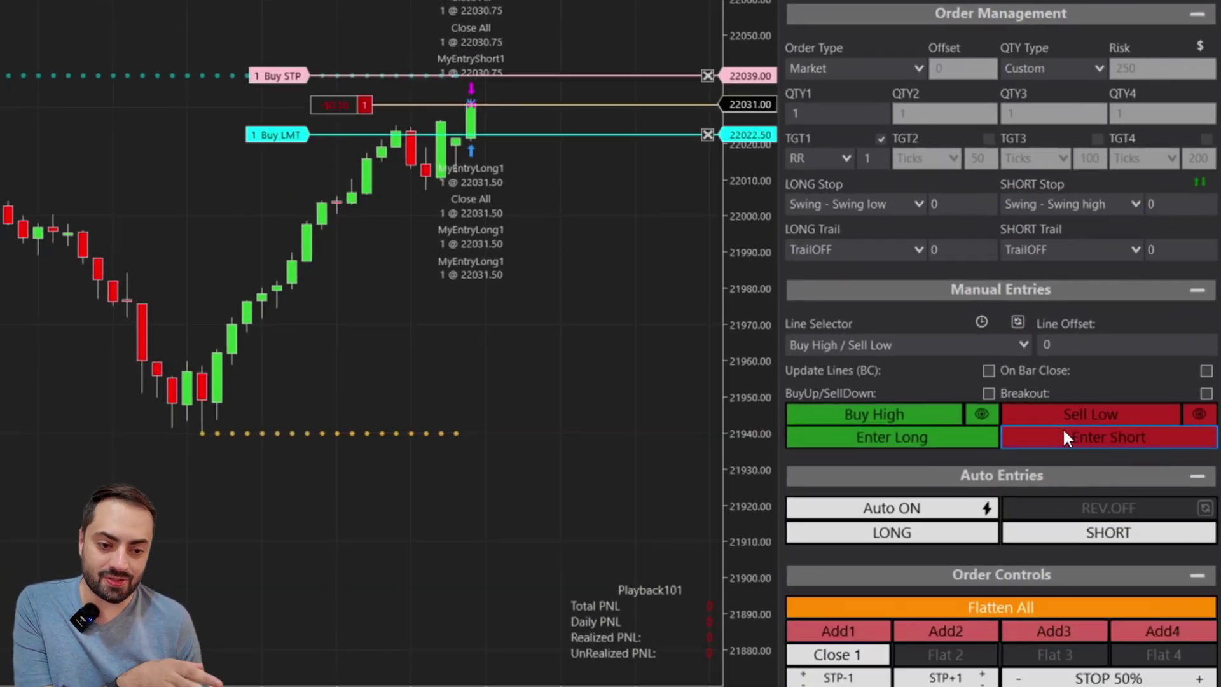
Step: Set the LONG and SHORT swing stop offsets to 5 each and enter a long position
click(963, 203)
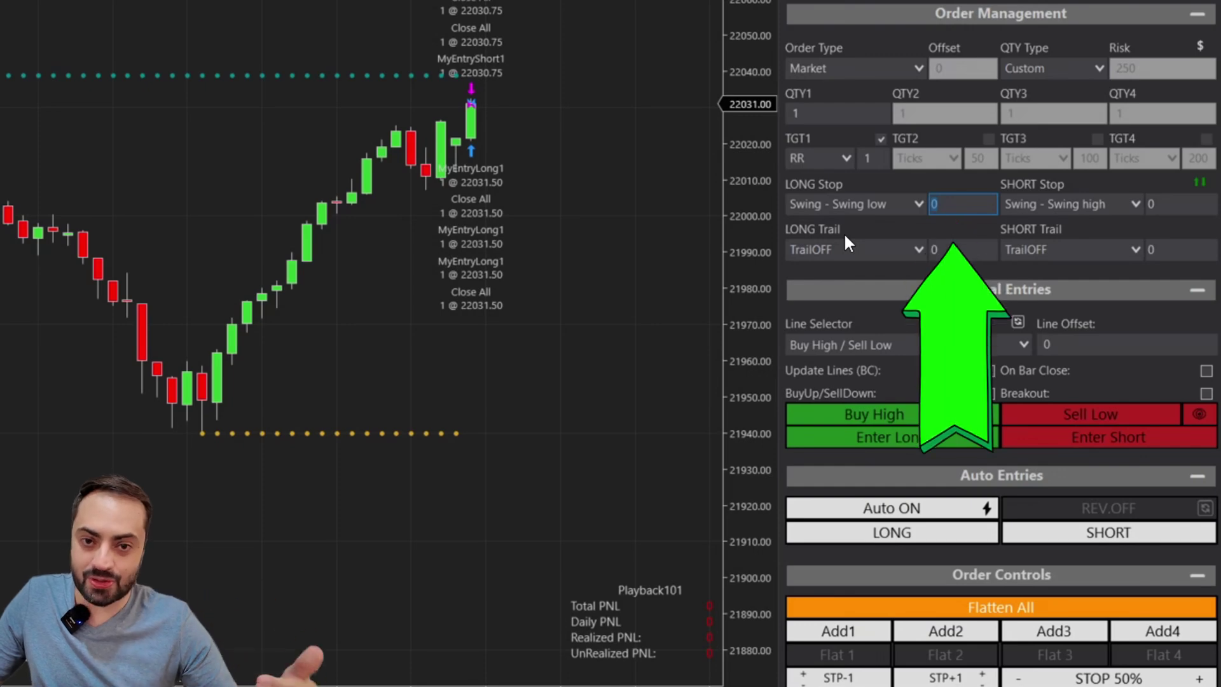
text(5)
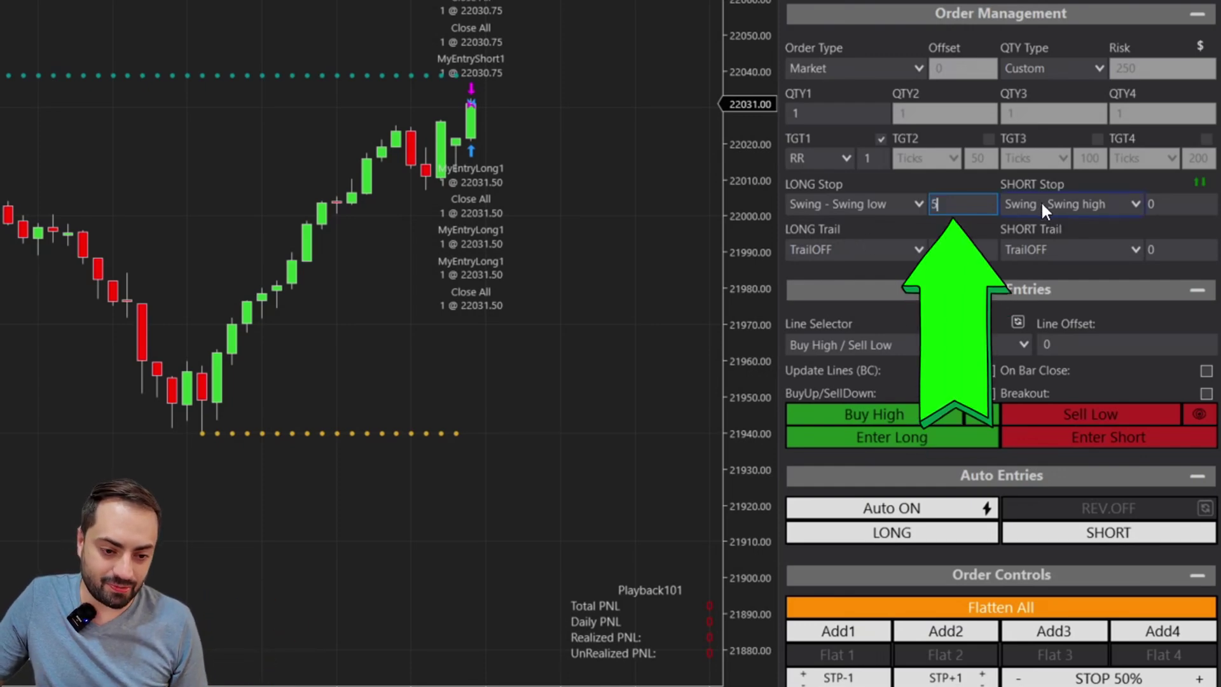
click(1197, 204)
text(5)
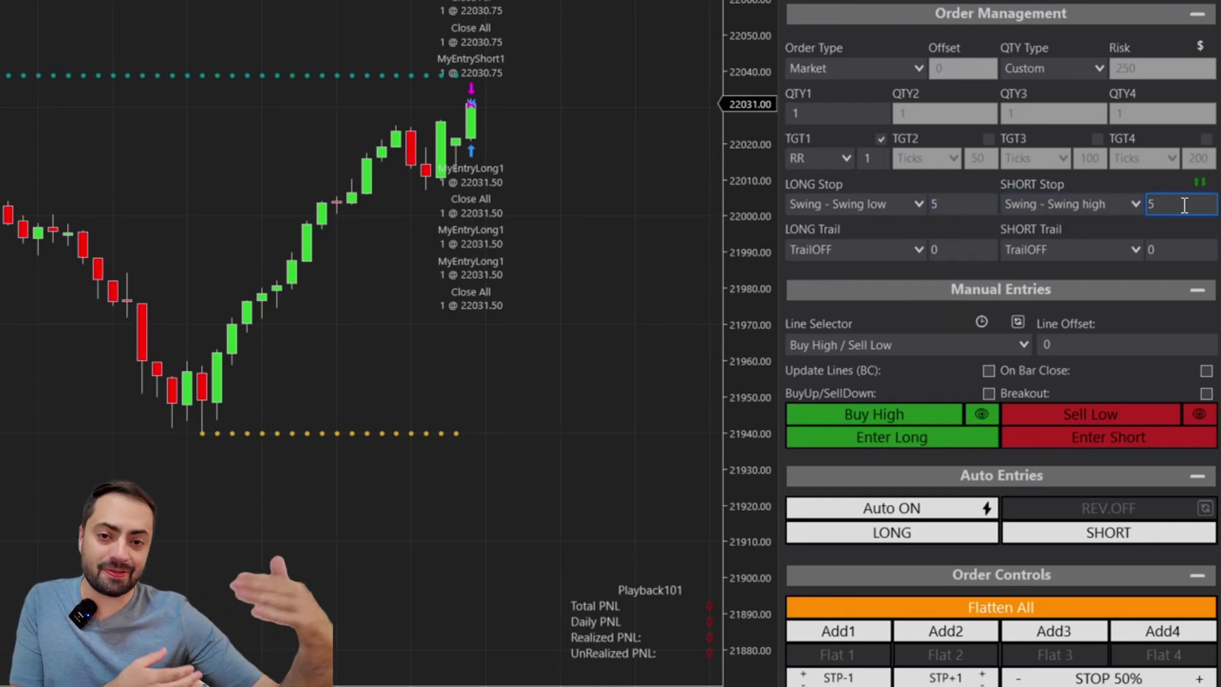
click(884, 443)
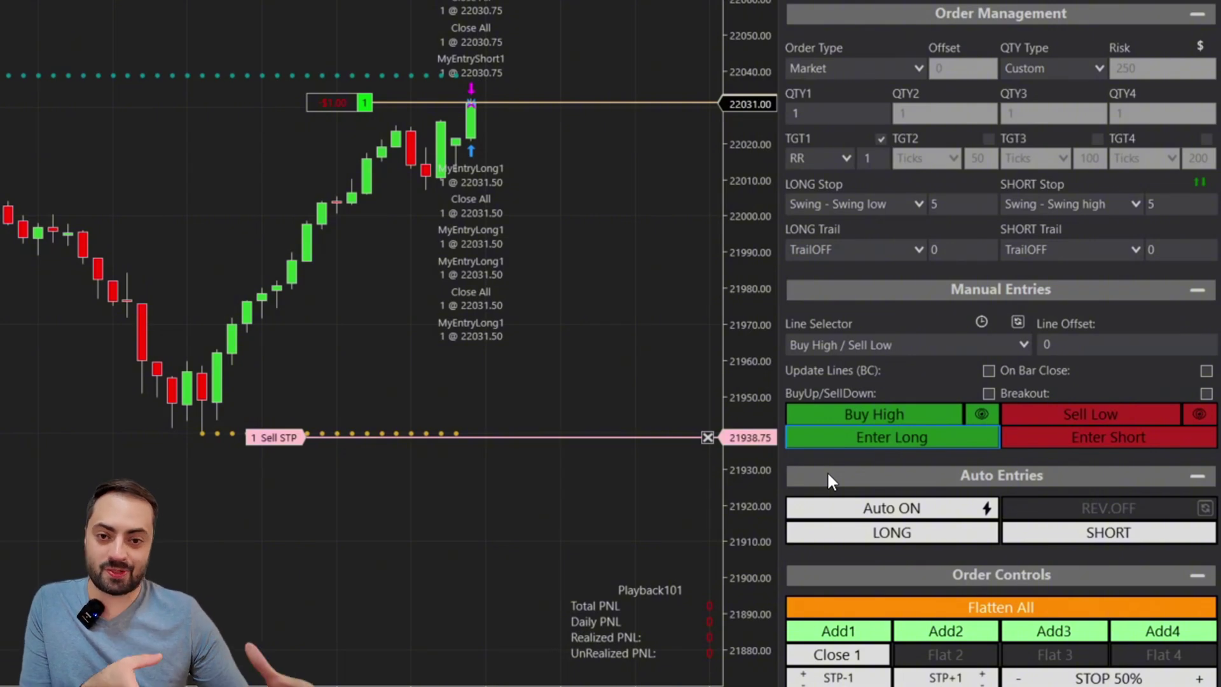
click(855, 204)
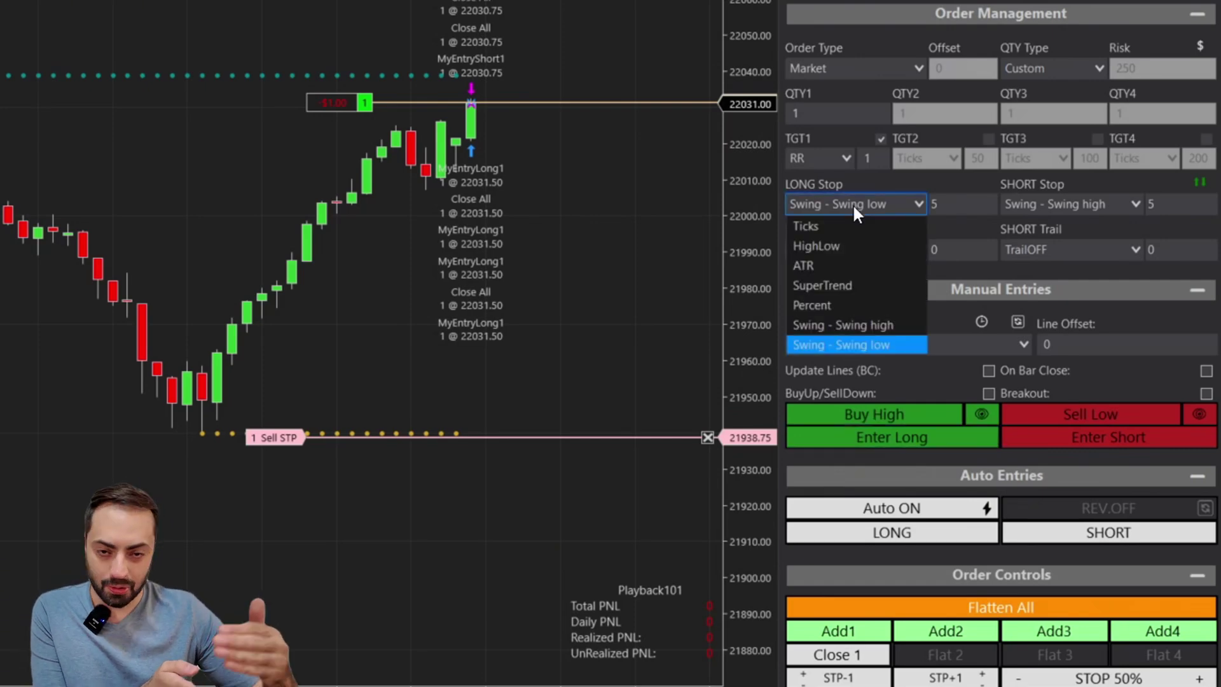
click(852, 204)
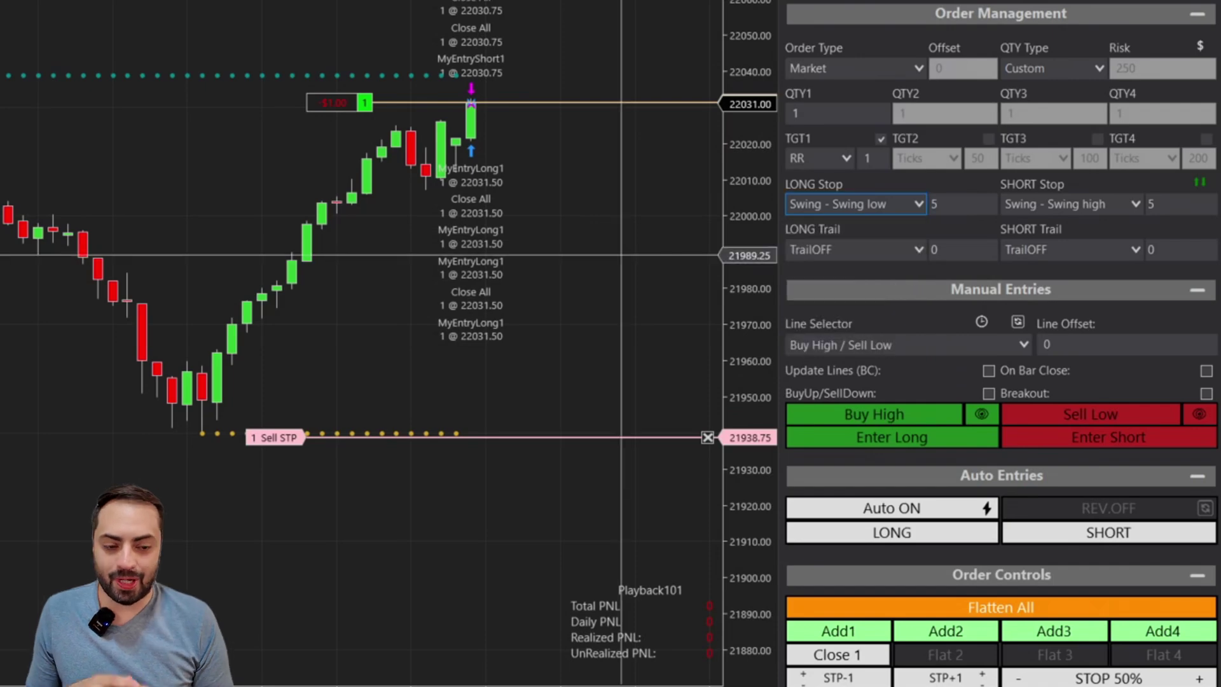